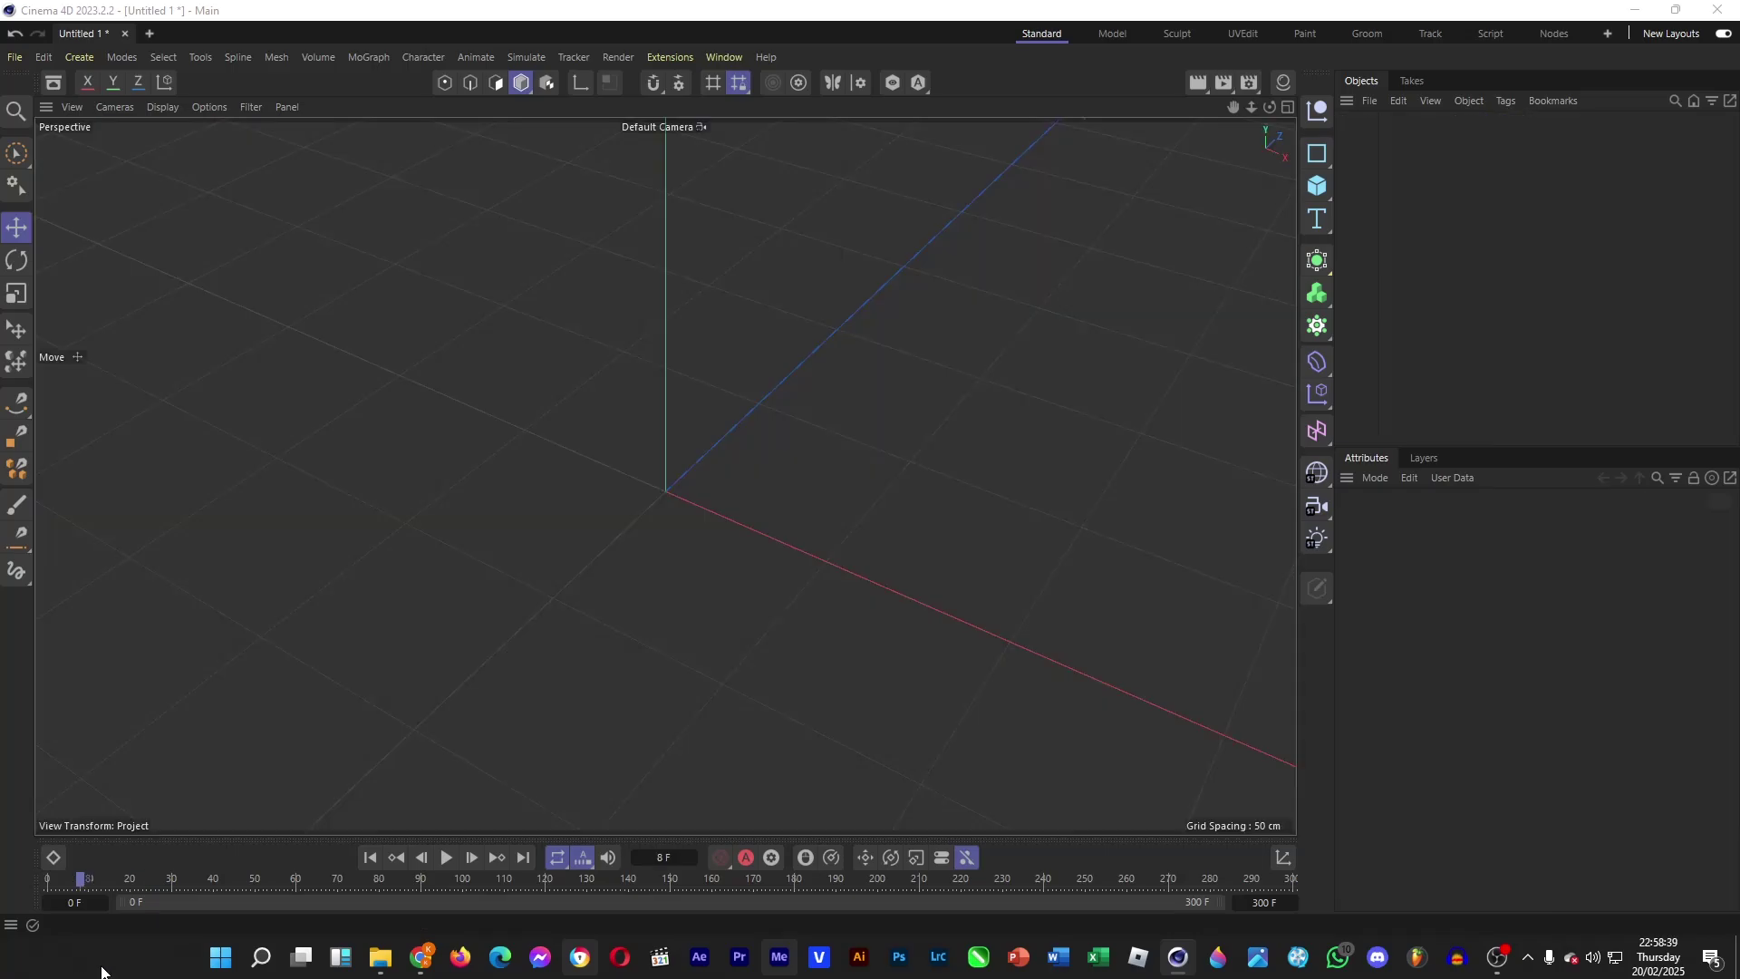
Add a 400 cm Plane with 300 width segments and 300 height segments.
left_click(1317, 186)
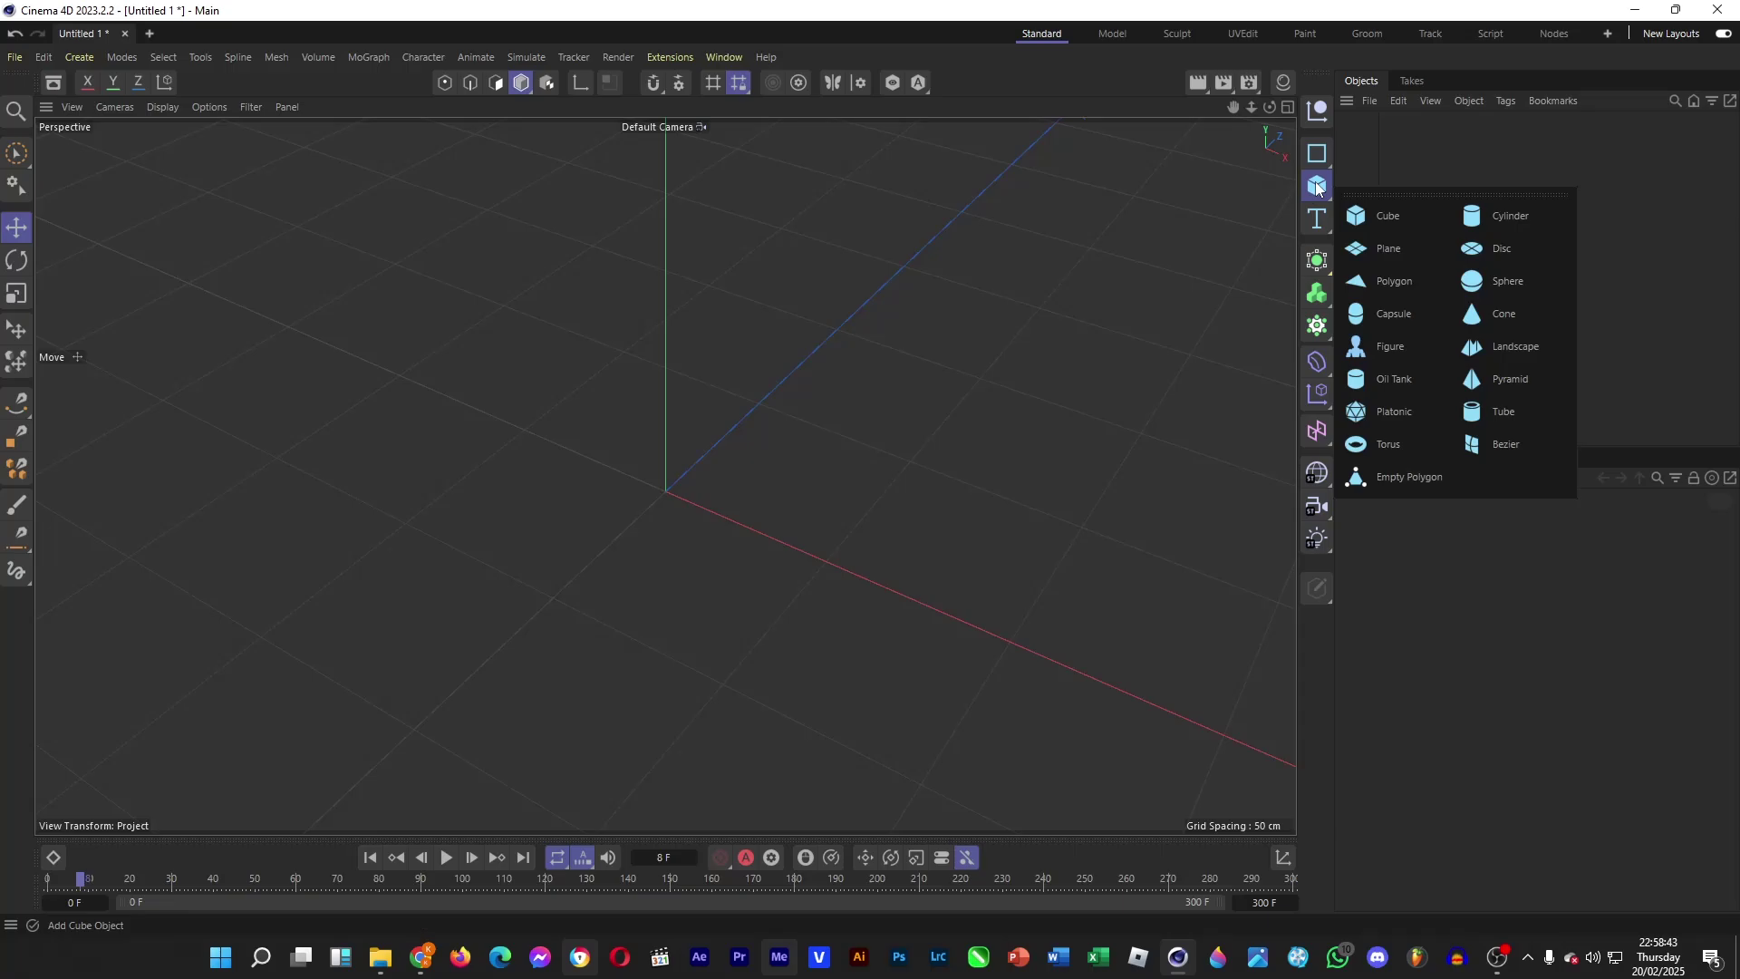
left_click(1424, 249)
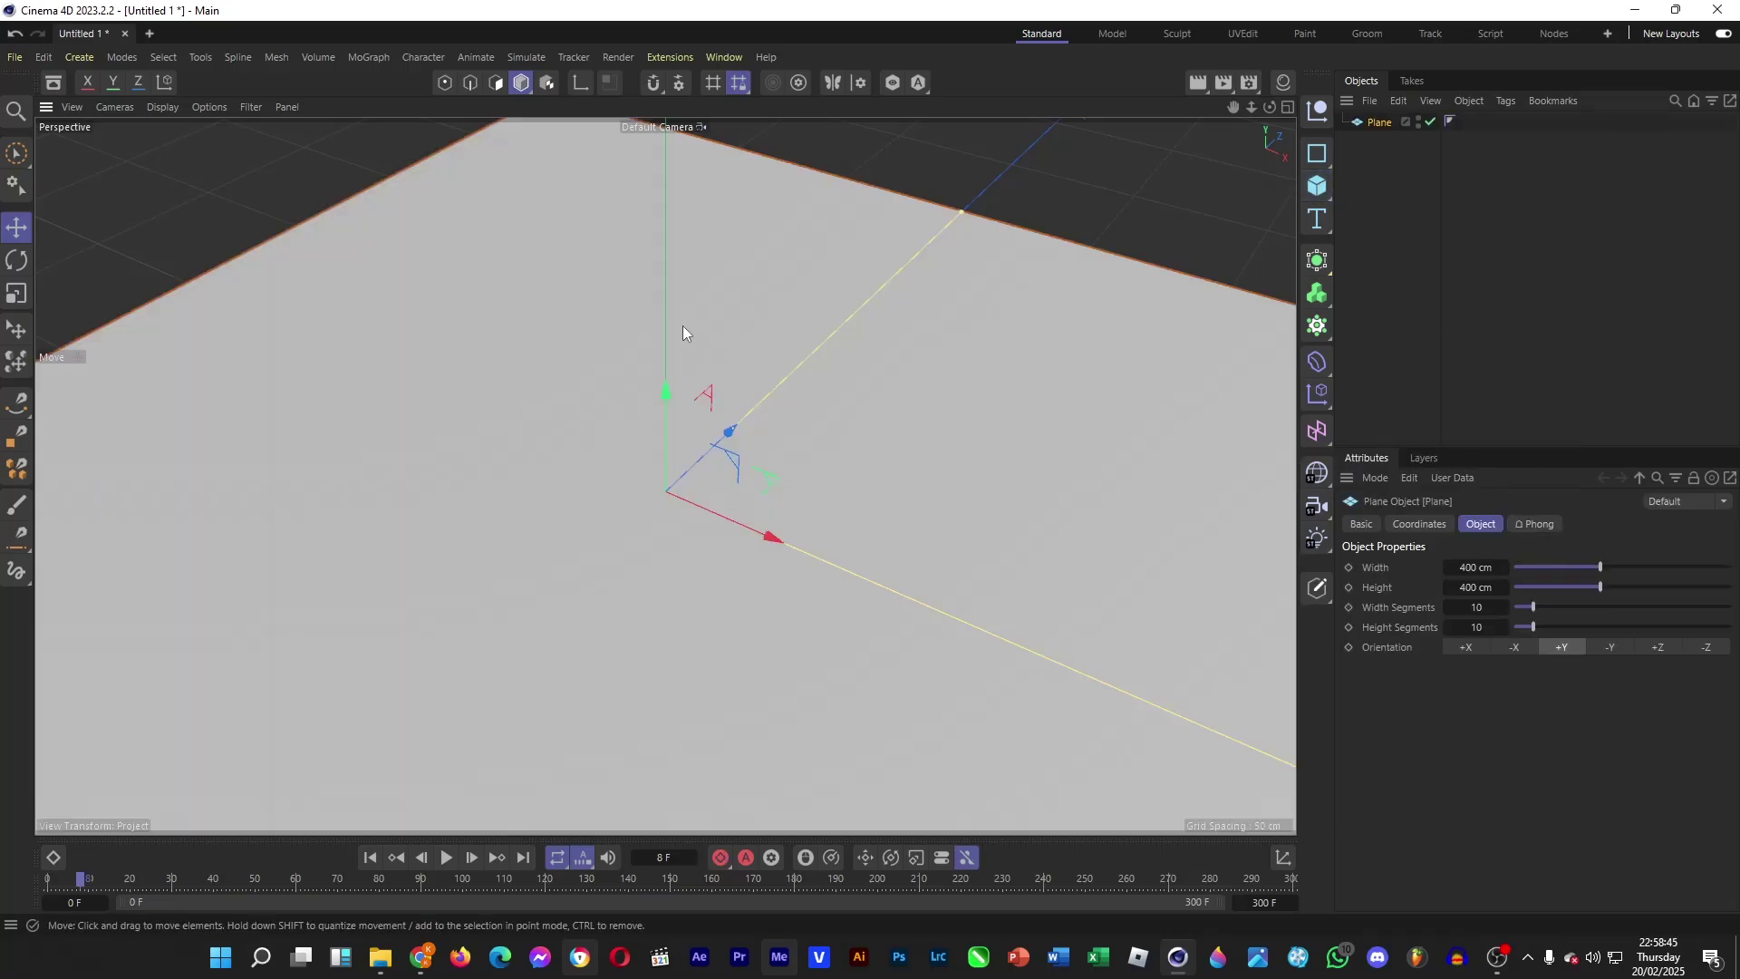
left_click_drag(1477, 607, 1478, 607)
key("Tab")
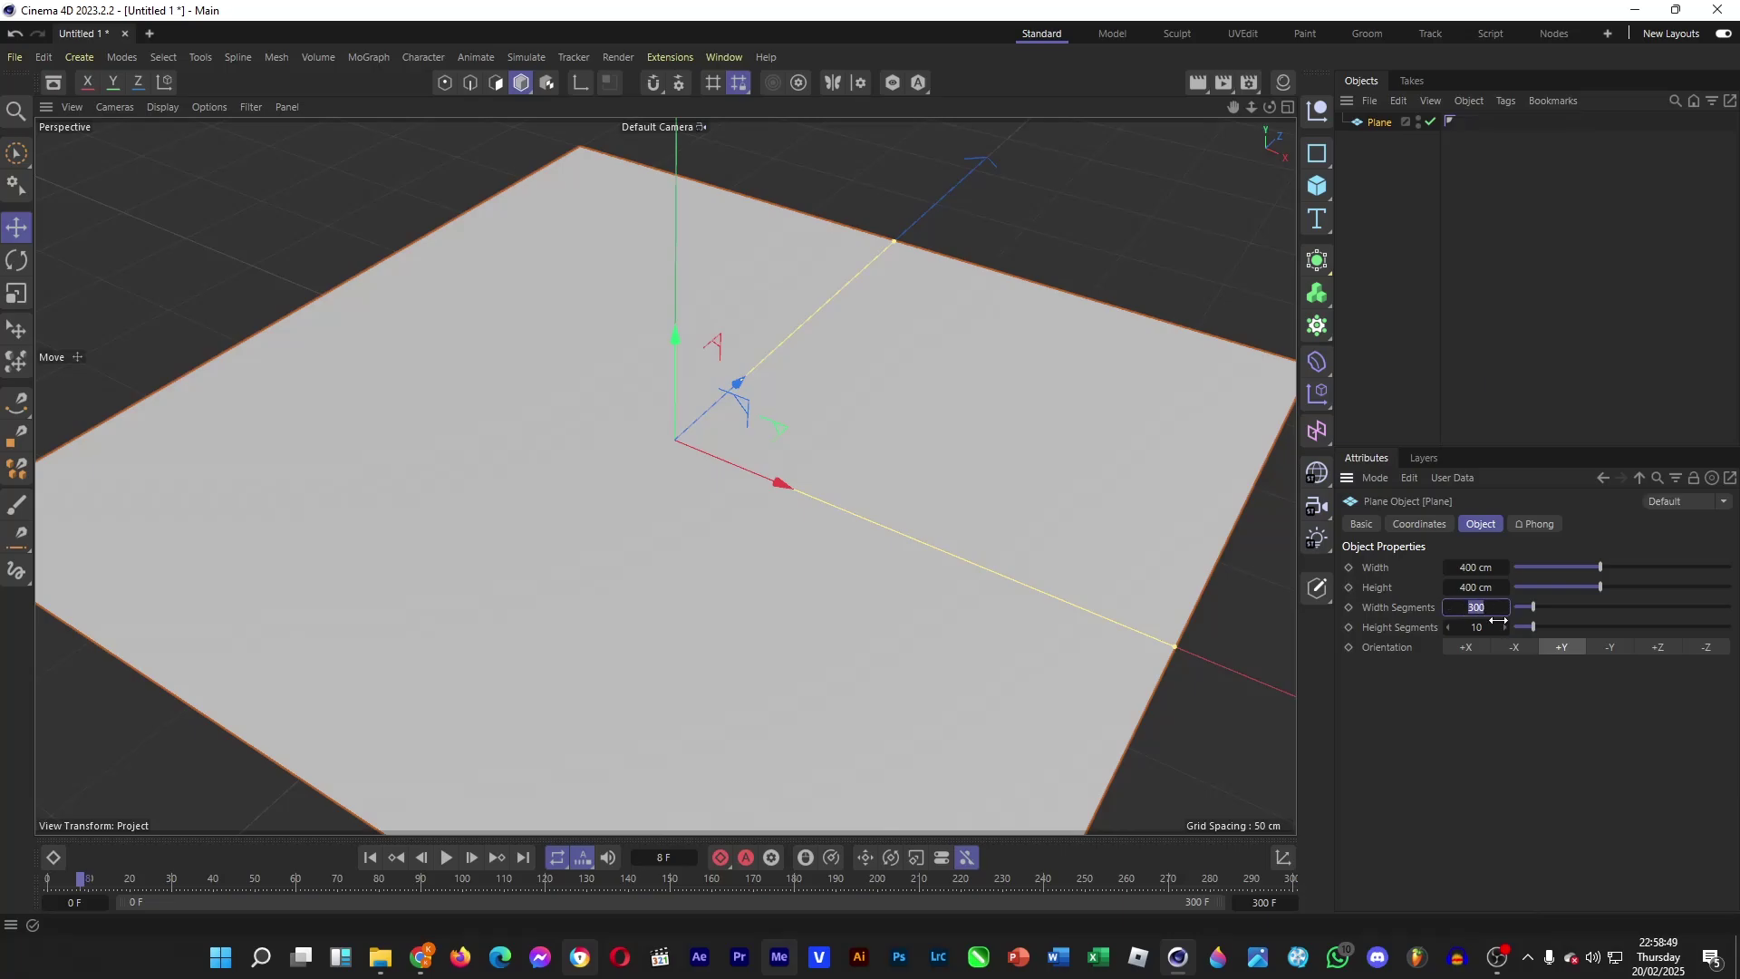
type("300")
key("Return")
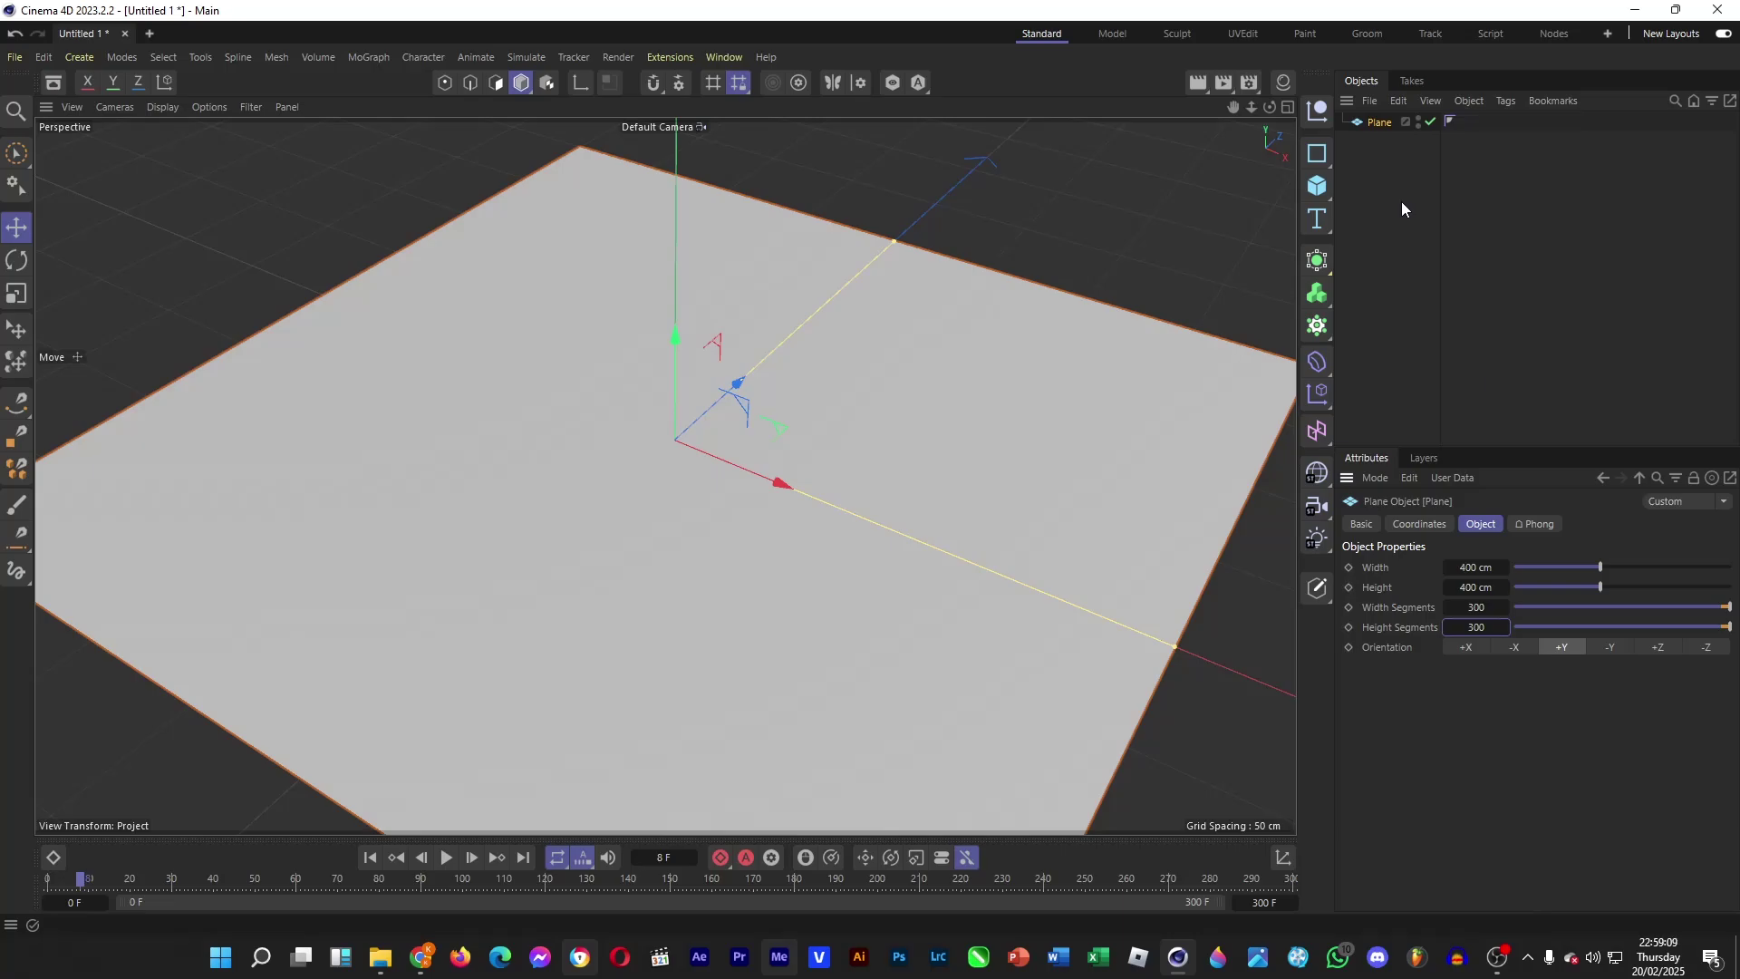
Add a Cloth simulation tag to the Plane.
right_click(1373, 125)
mouse_move(1472, 348)
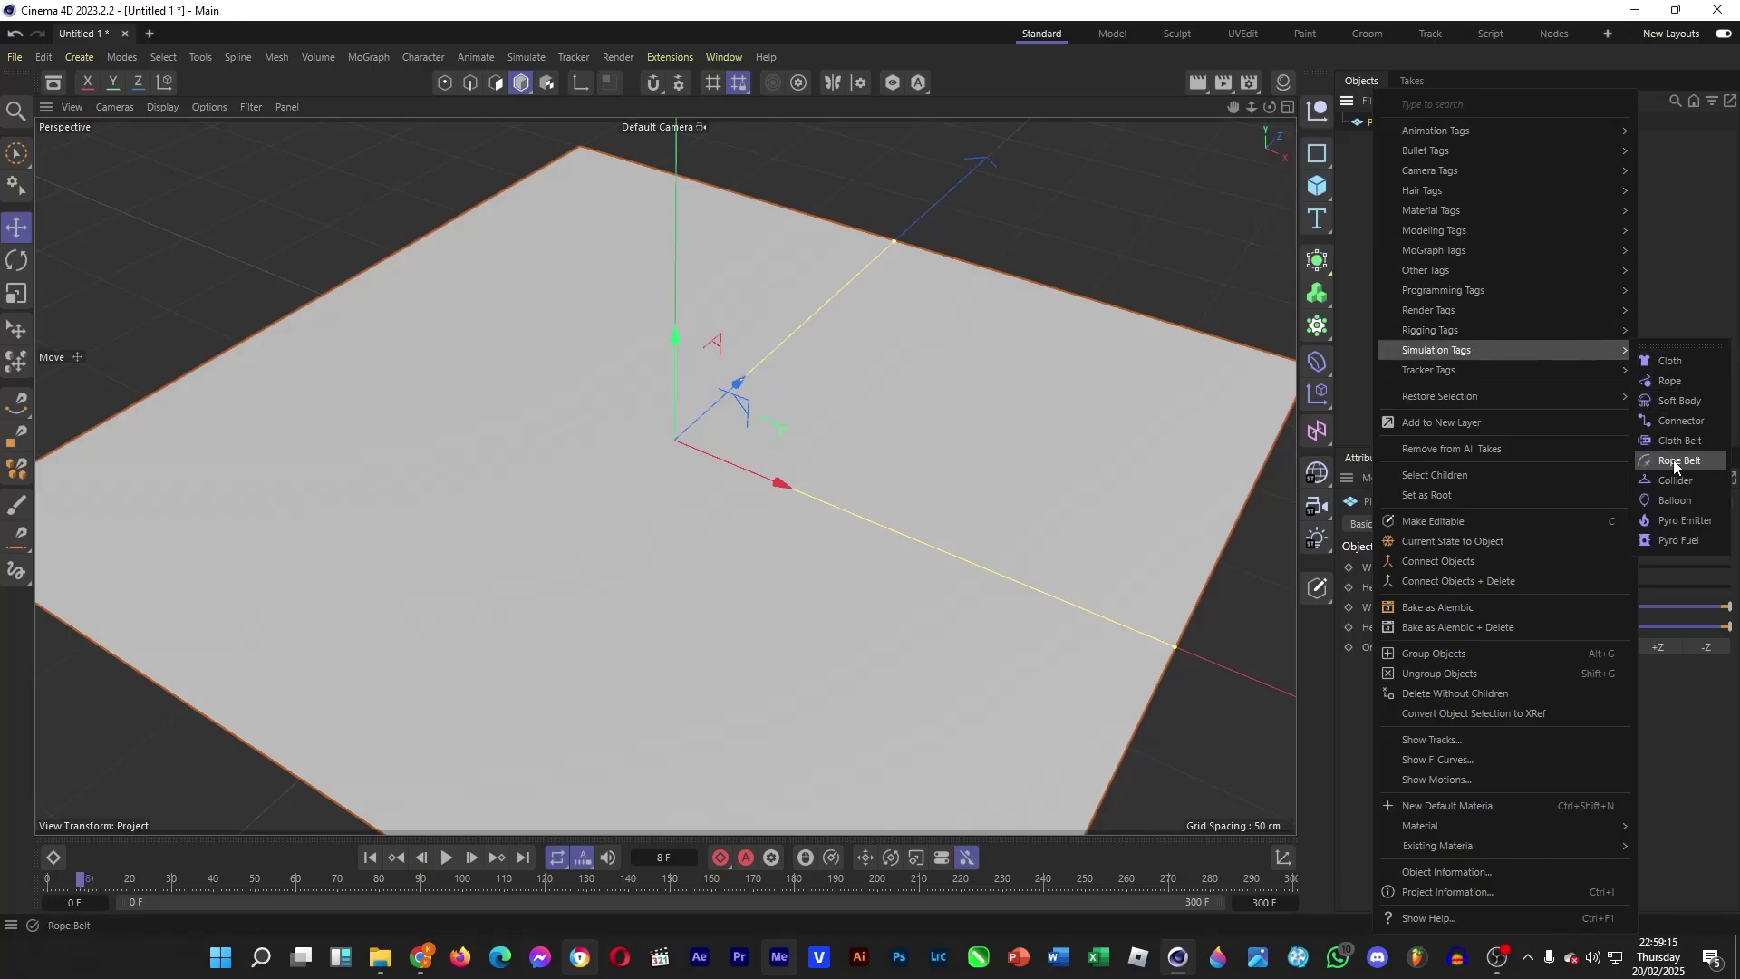
left_click(1666, 362)
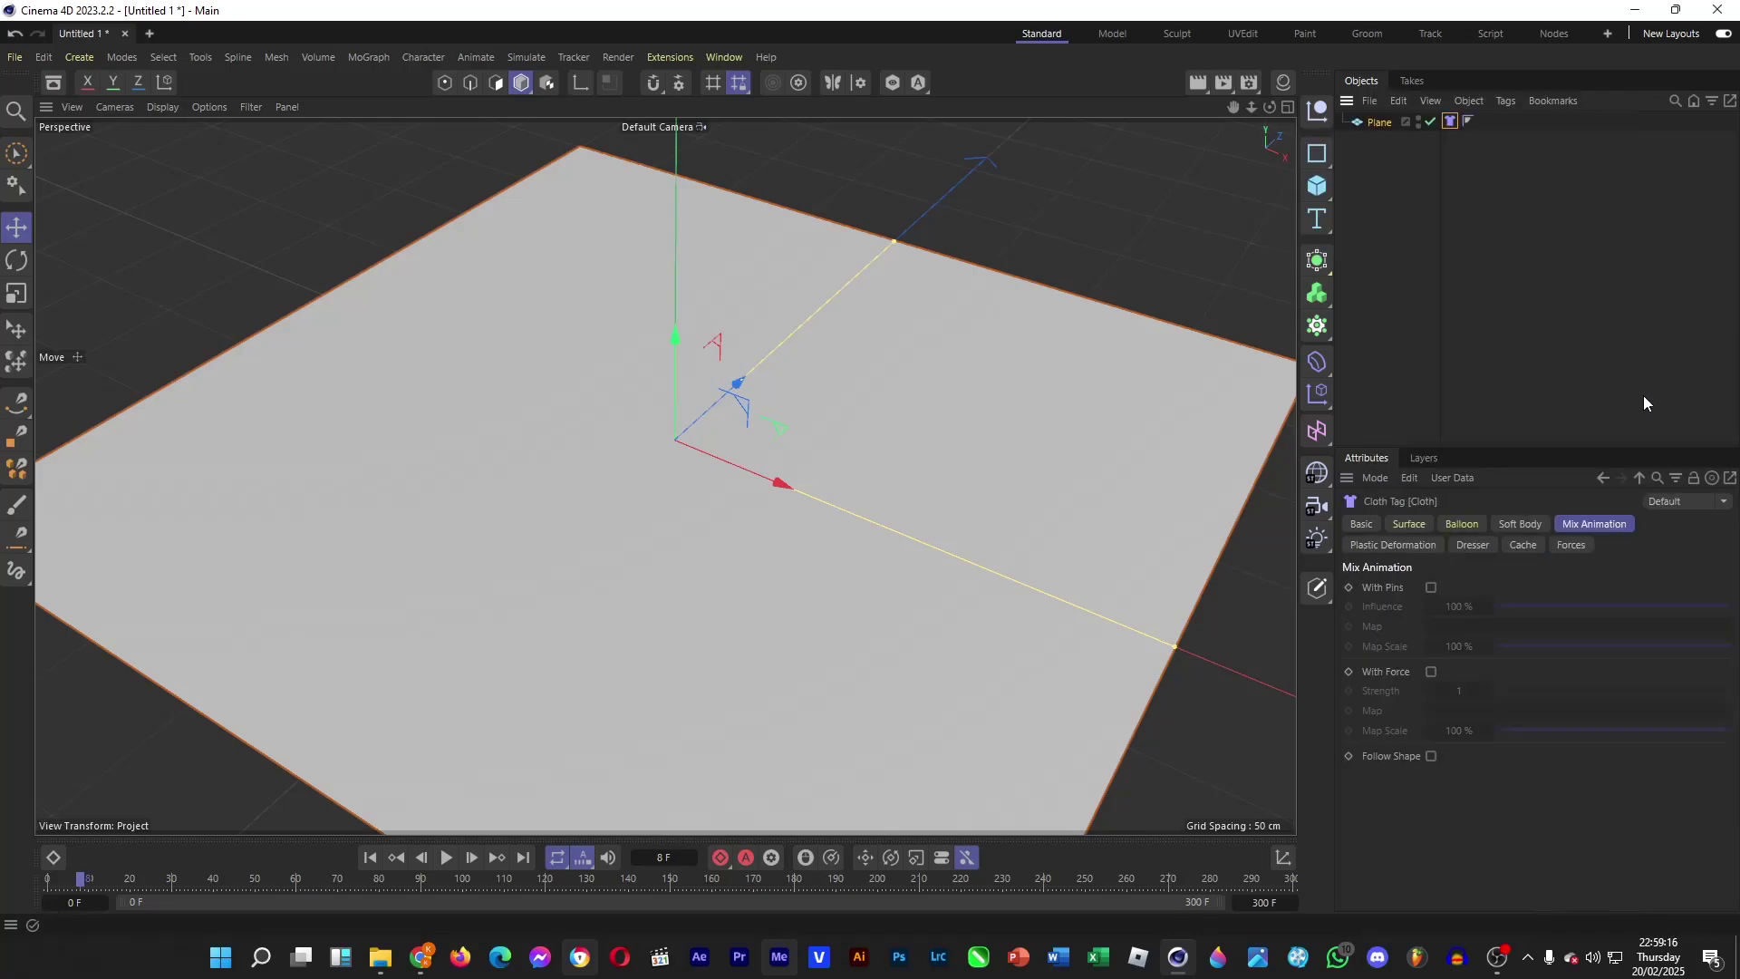
Set the cloth's Bendiness to 0 and Mass to 0.01 in the Surface settings.
left_click(1428, 524)
left_click(1487, 589)
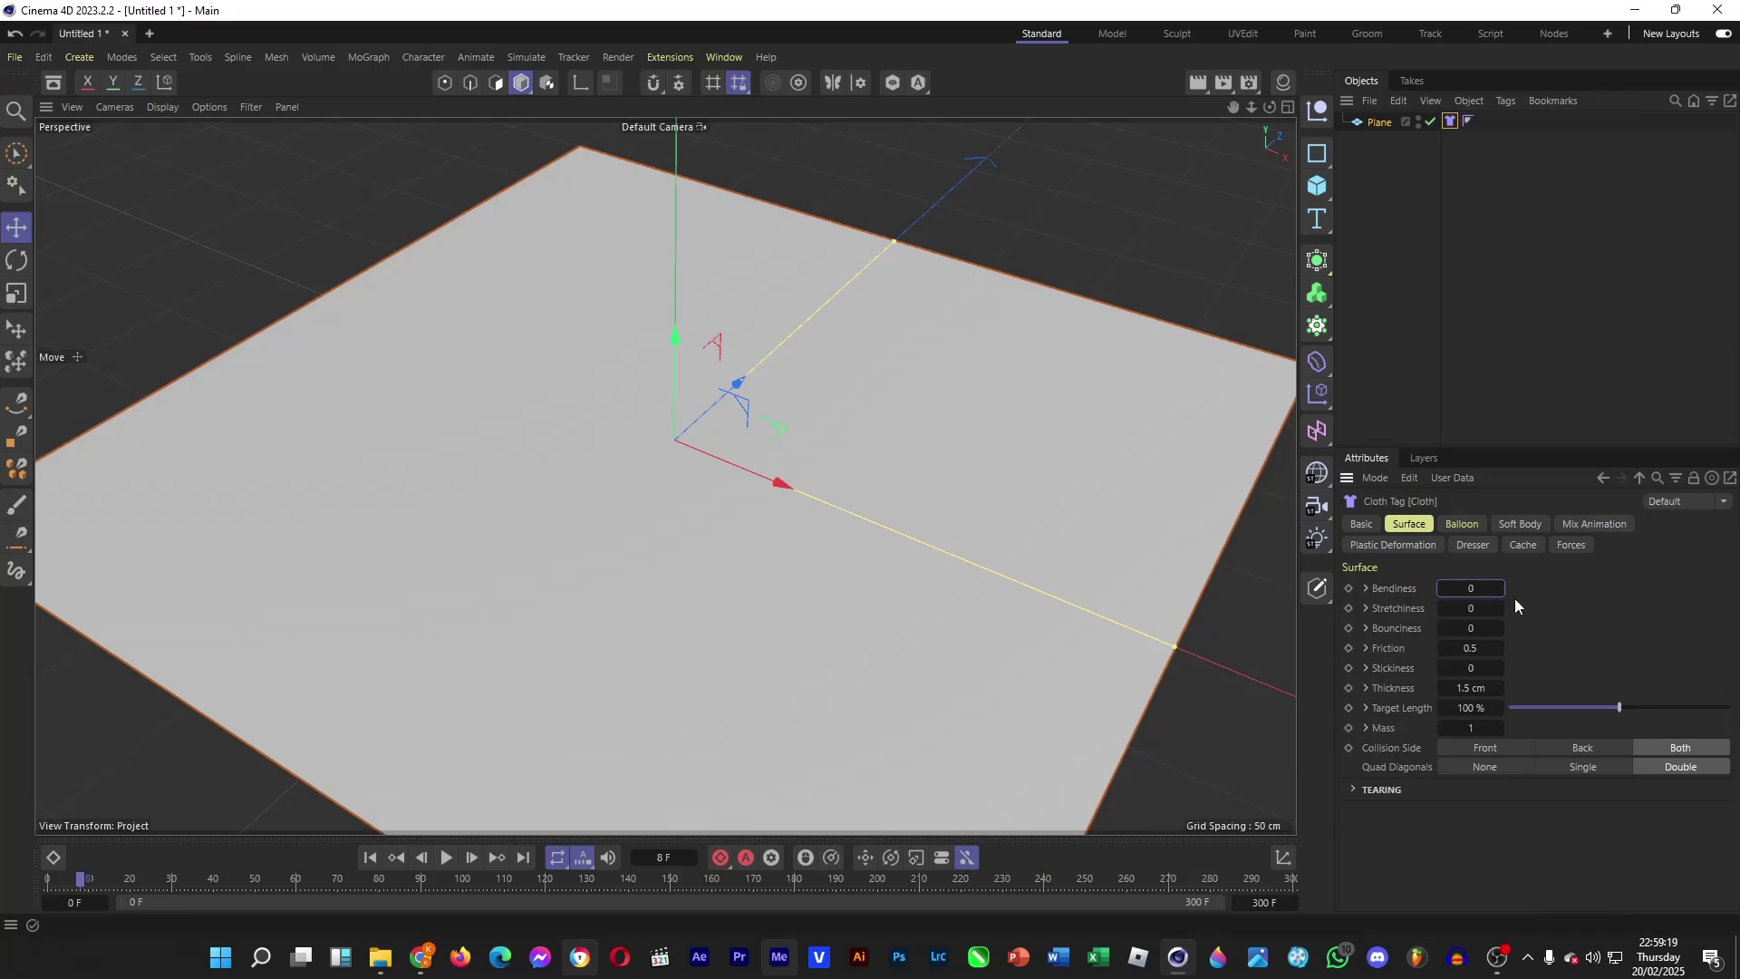
type("0")
left_click(1476, 728)
type("0.01")
Enable With Force in the cloth's Mix Animation settings.
left_click(1602, 522)
left_click(1409, 524)
left_click(1599, 522)
left_click(1430, 672)
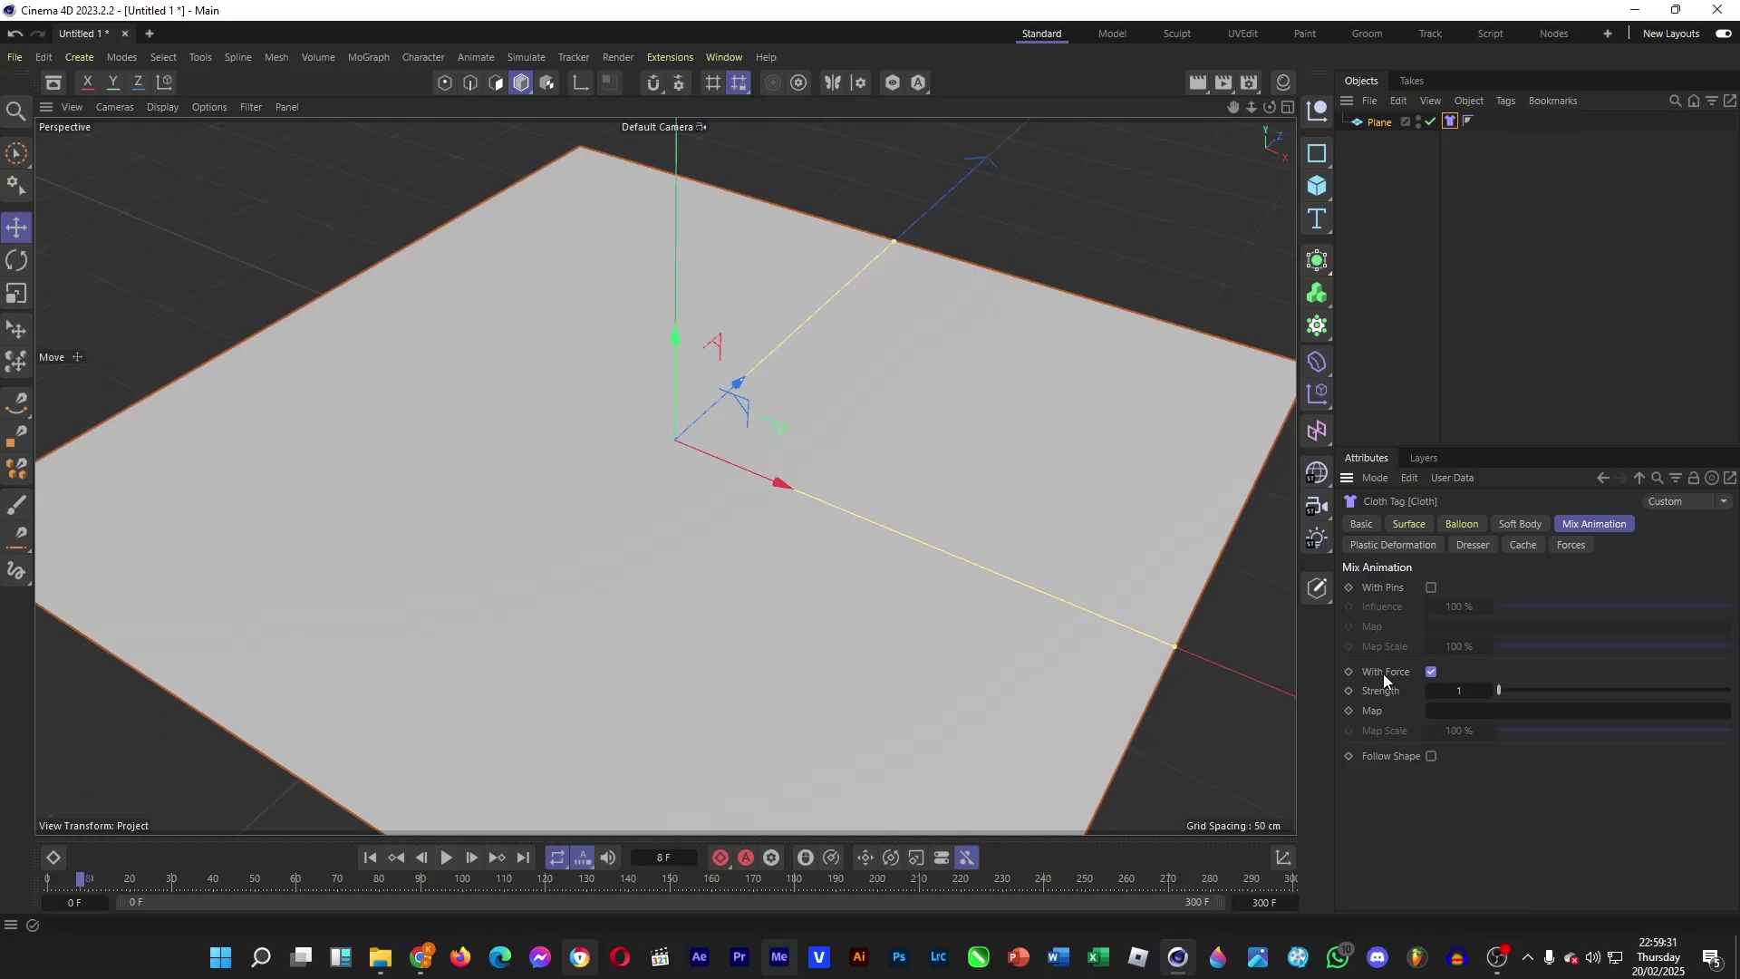
Set the project's Scene Gravity to 0 cm and deselect the plane.
left_click(1375, 478)
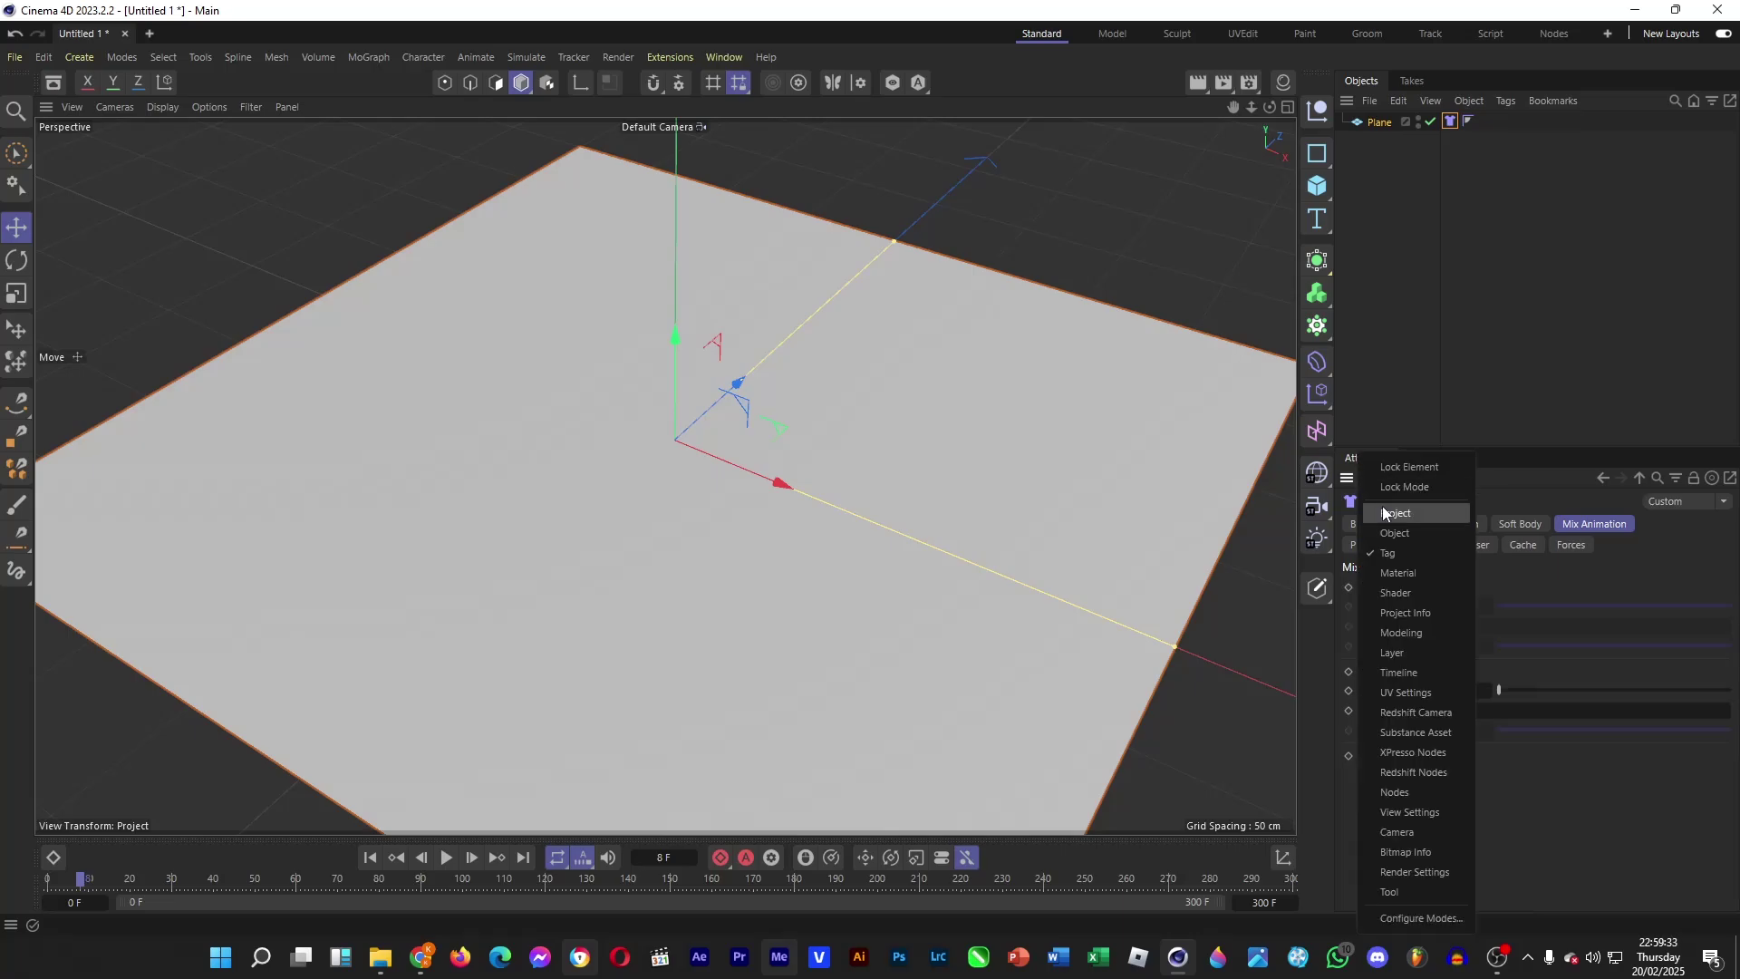
left_click(1383, 506)
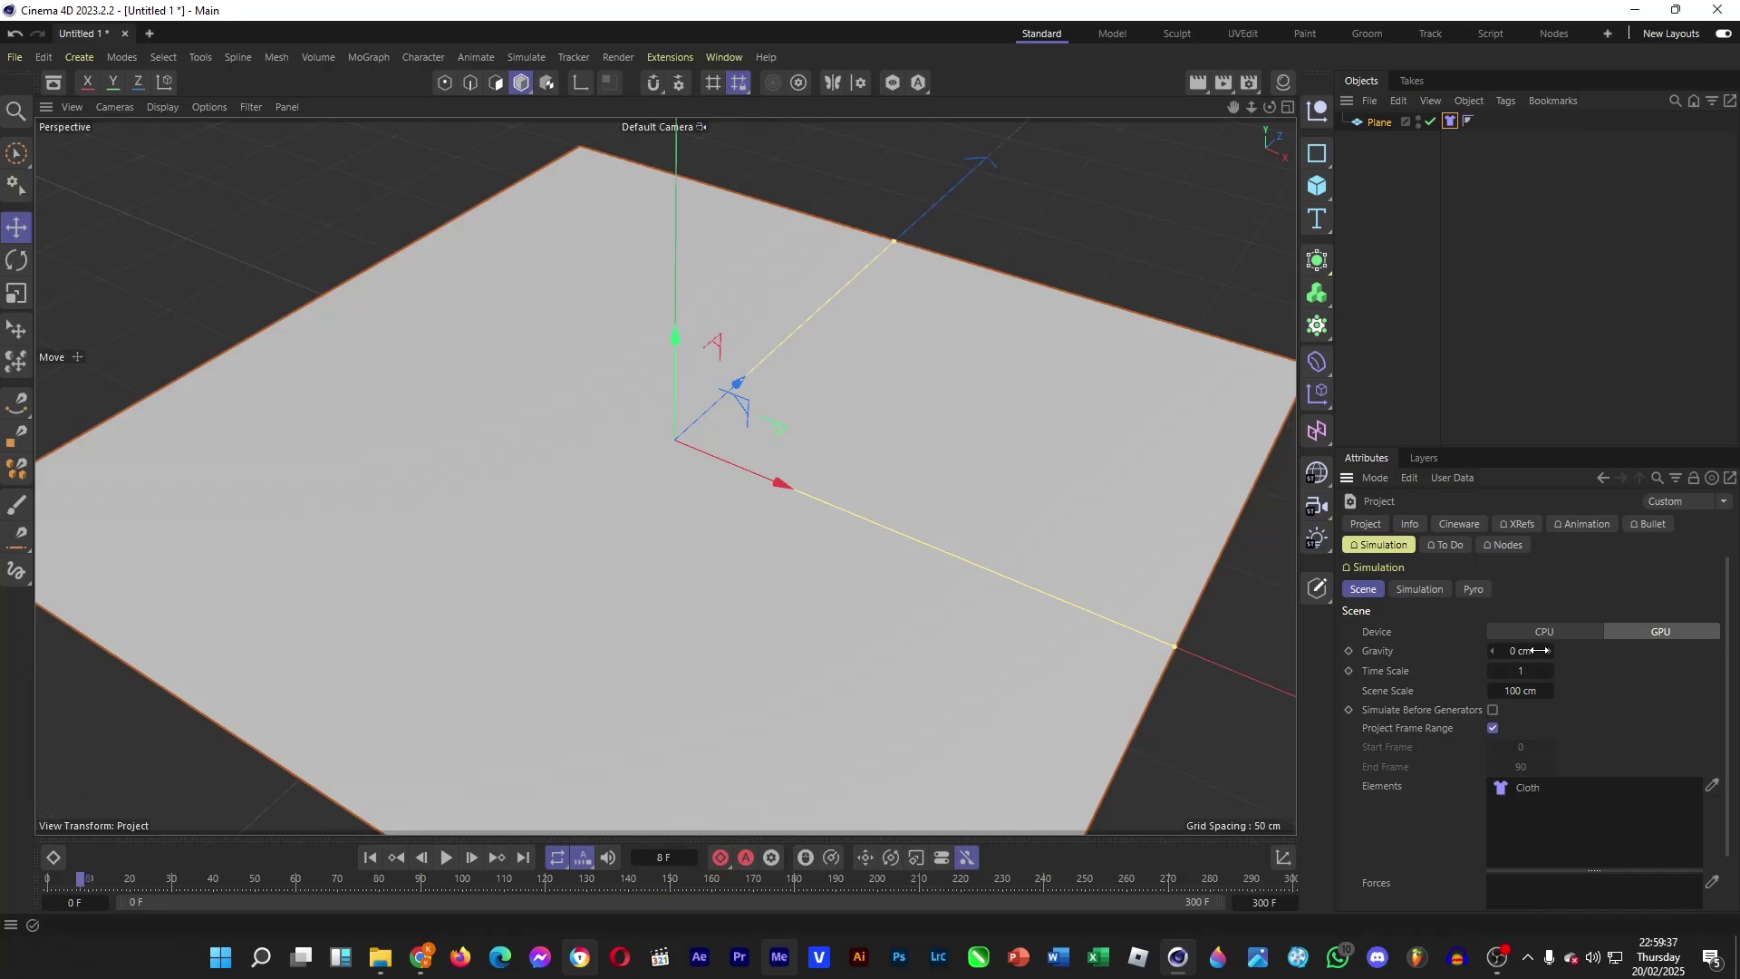
left_click(1416, 342)
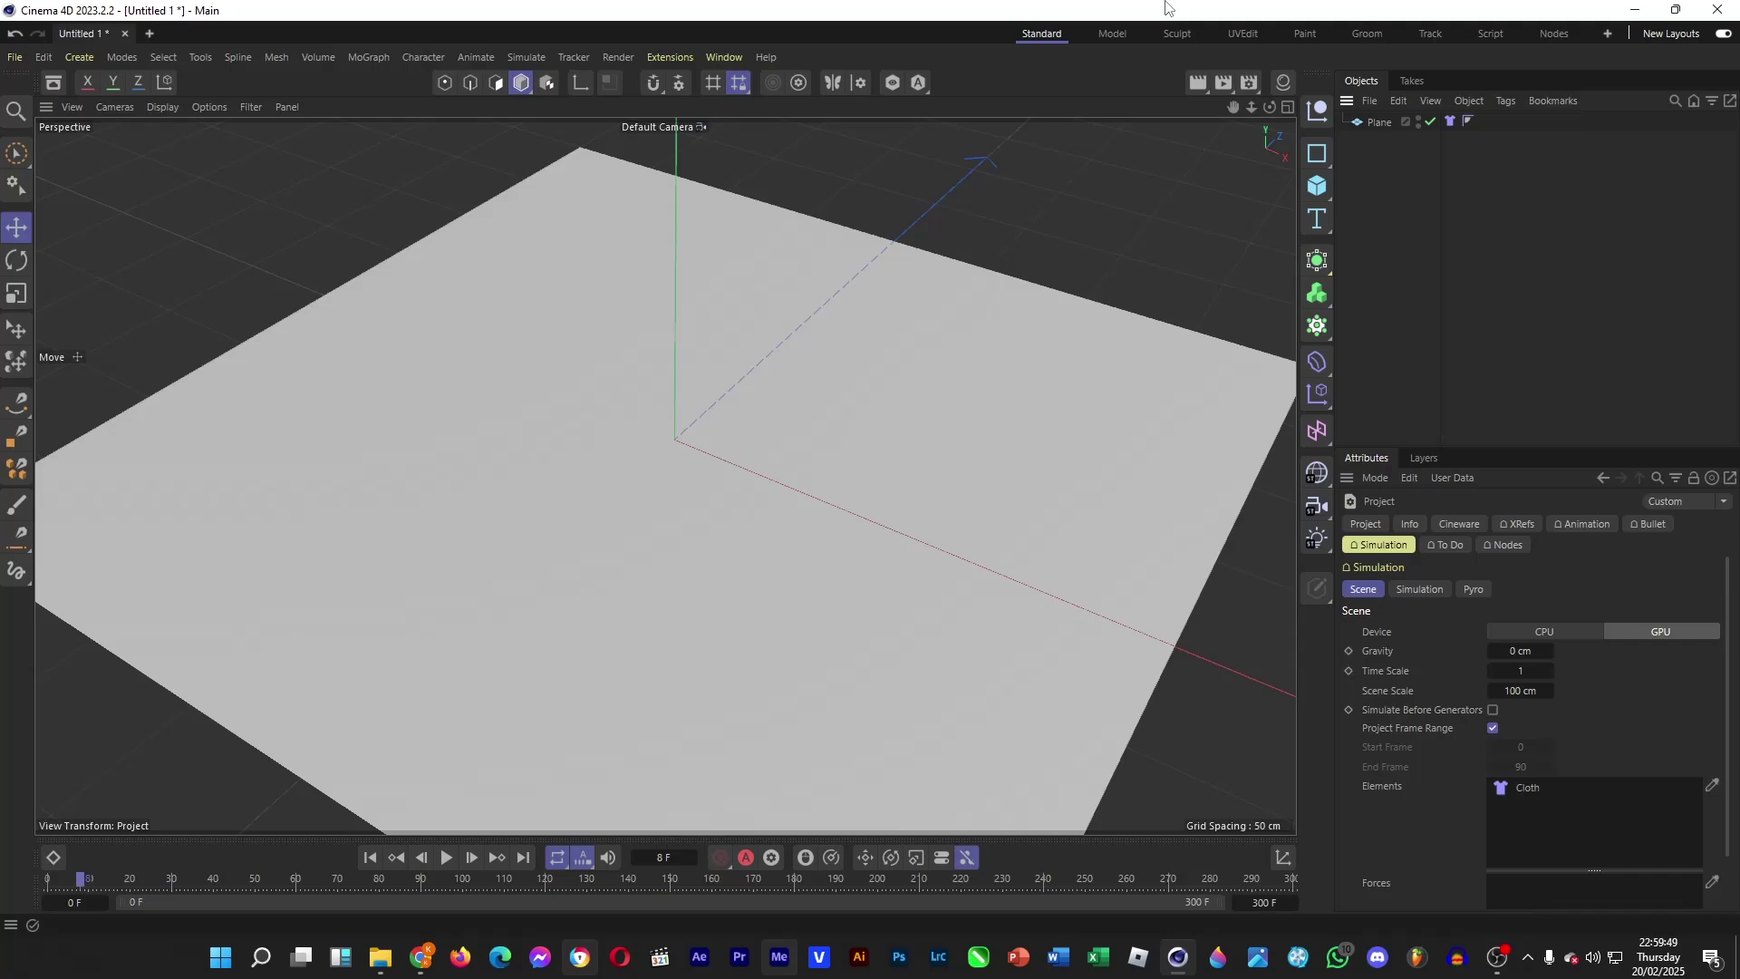
Add a Gravity force via Commander with a 10 cm Length Linear Field.
key("shift+c")
type("gravity")
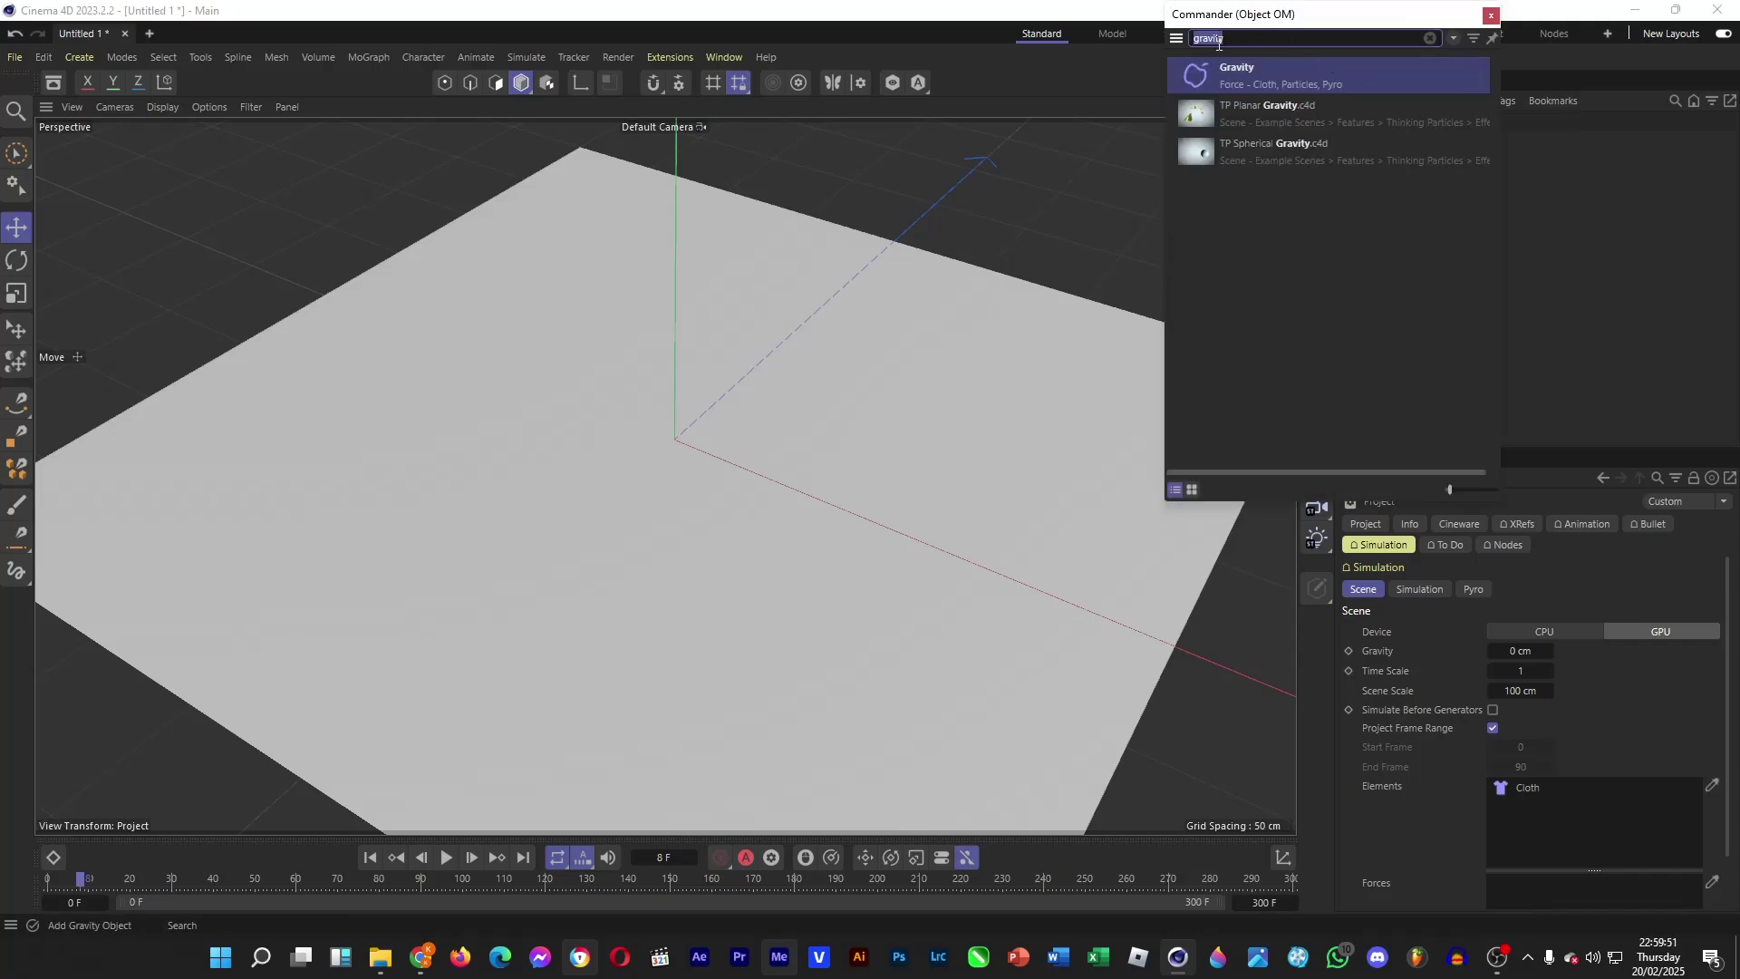
left_click(1254, 73)
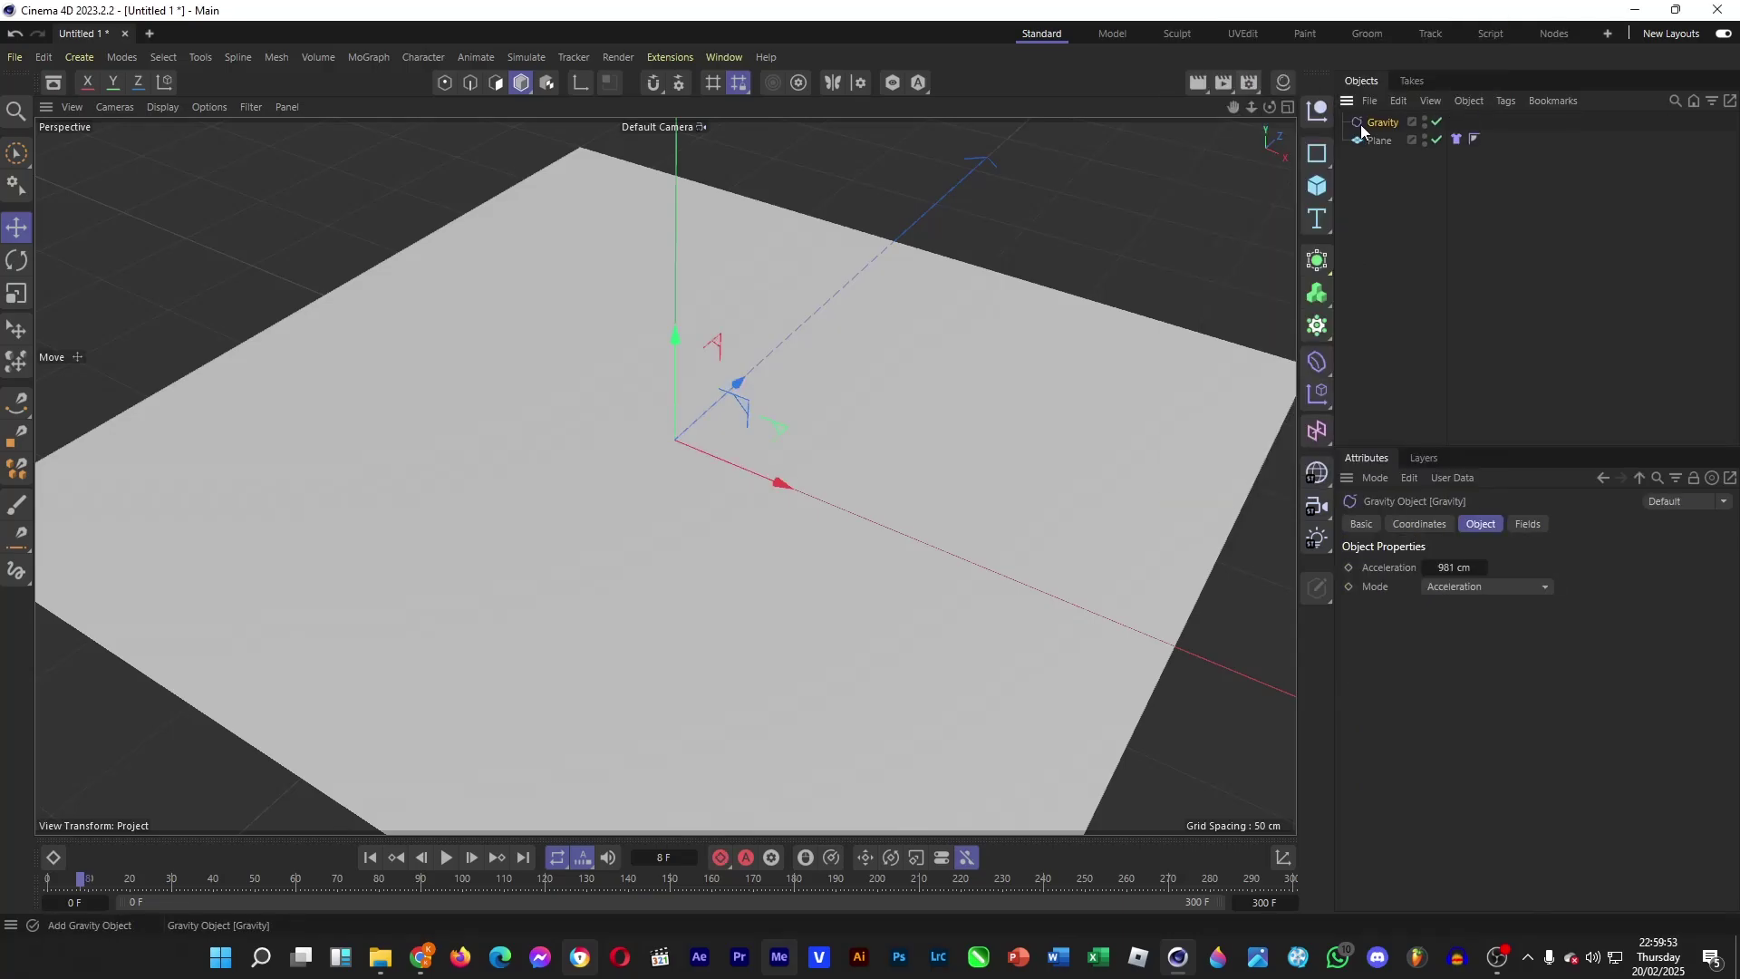
left_click(1528, 524)
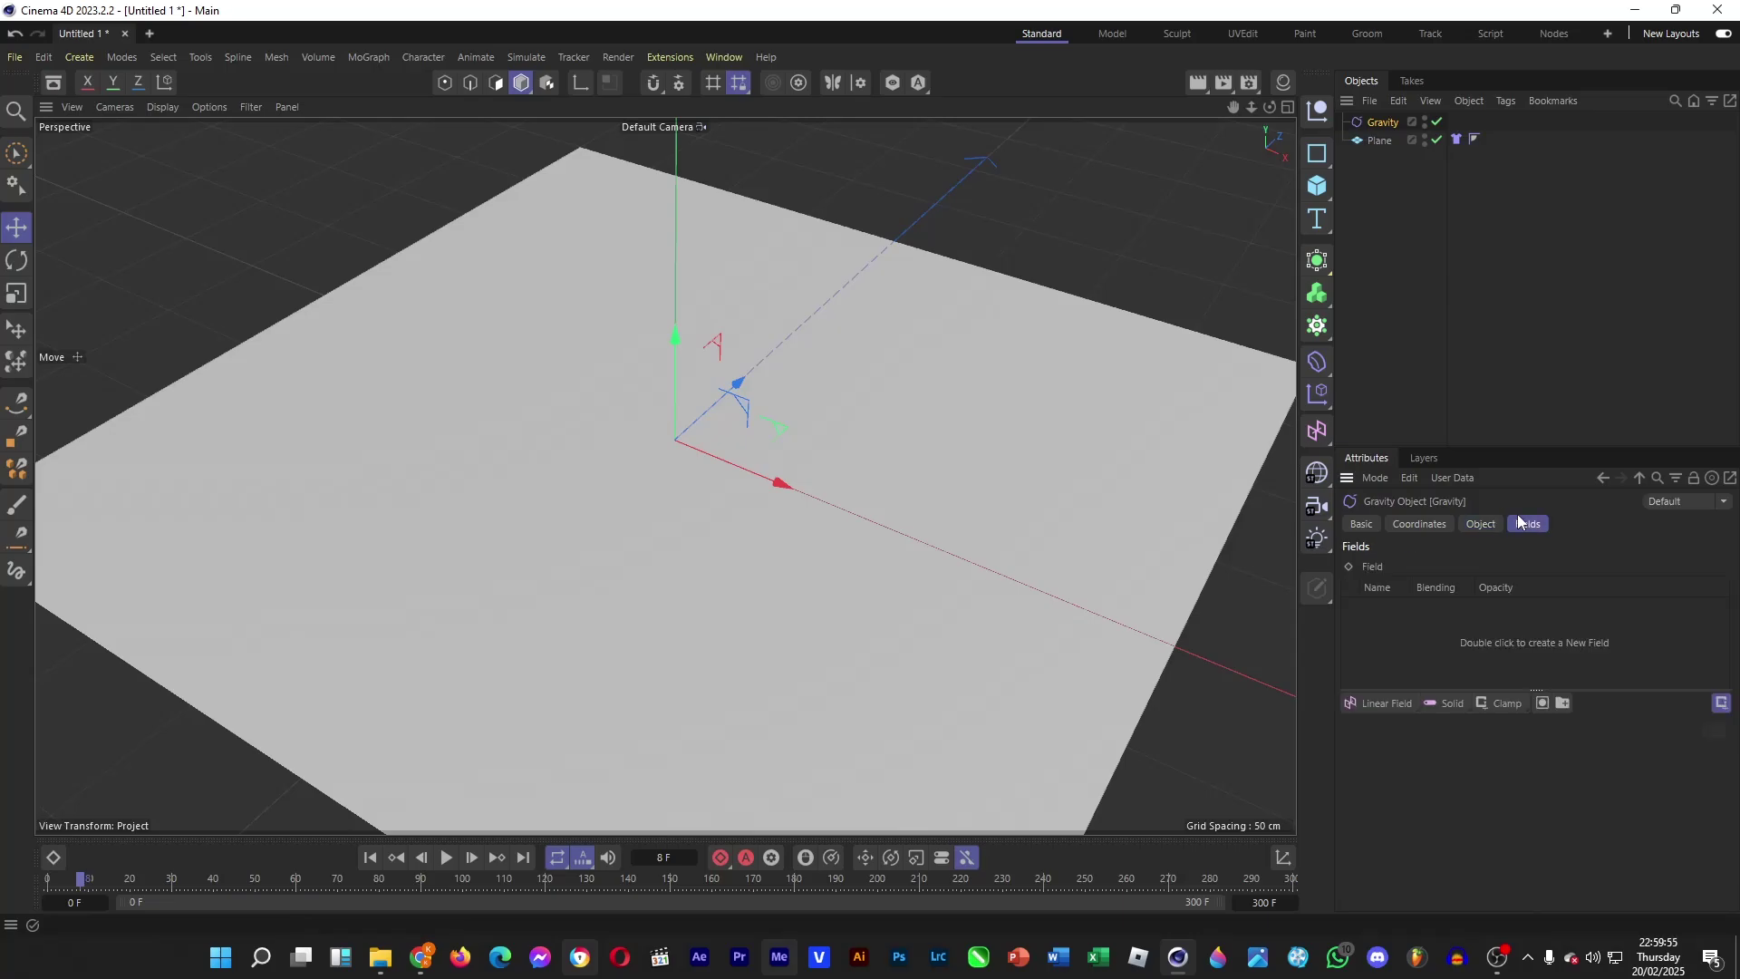
left_click(1390, 703)
left_click(1465, 791)
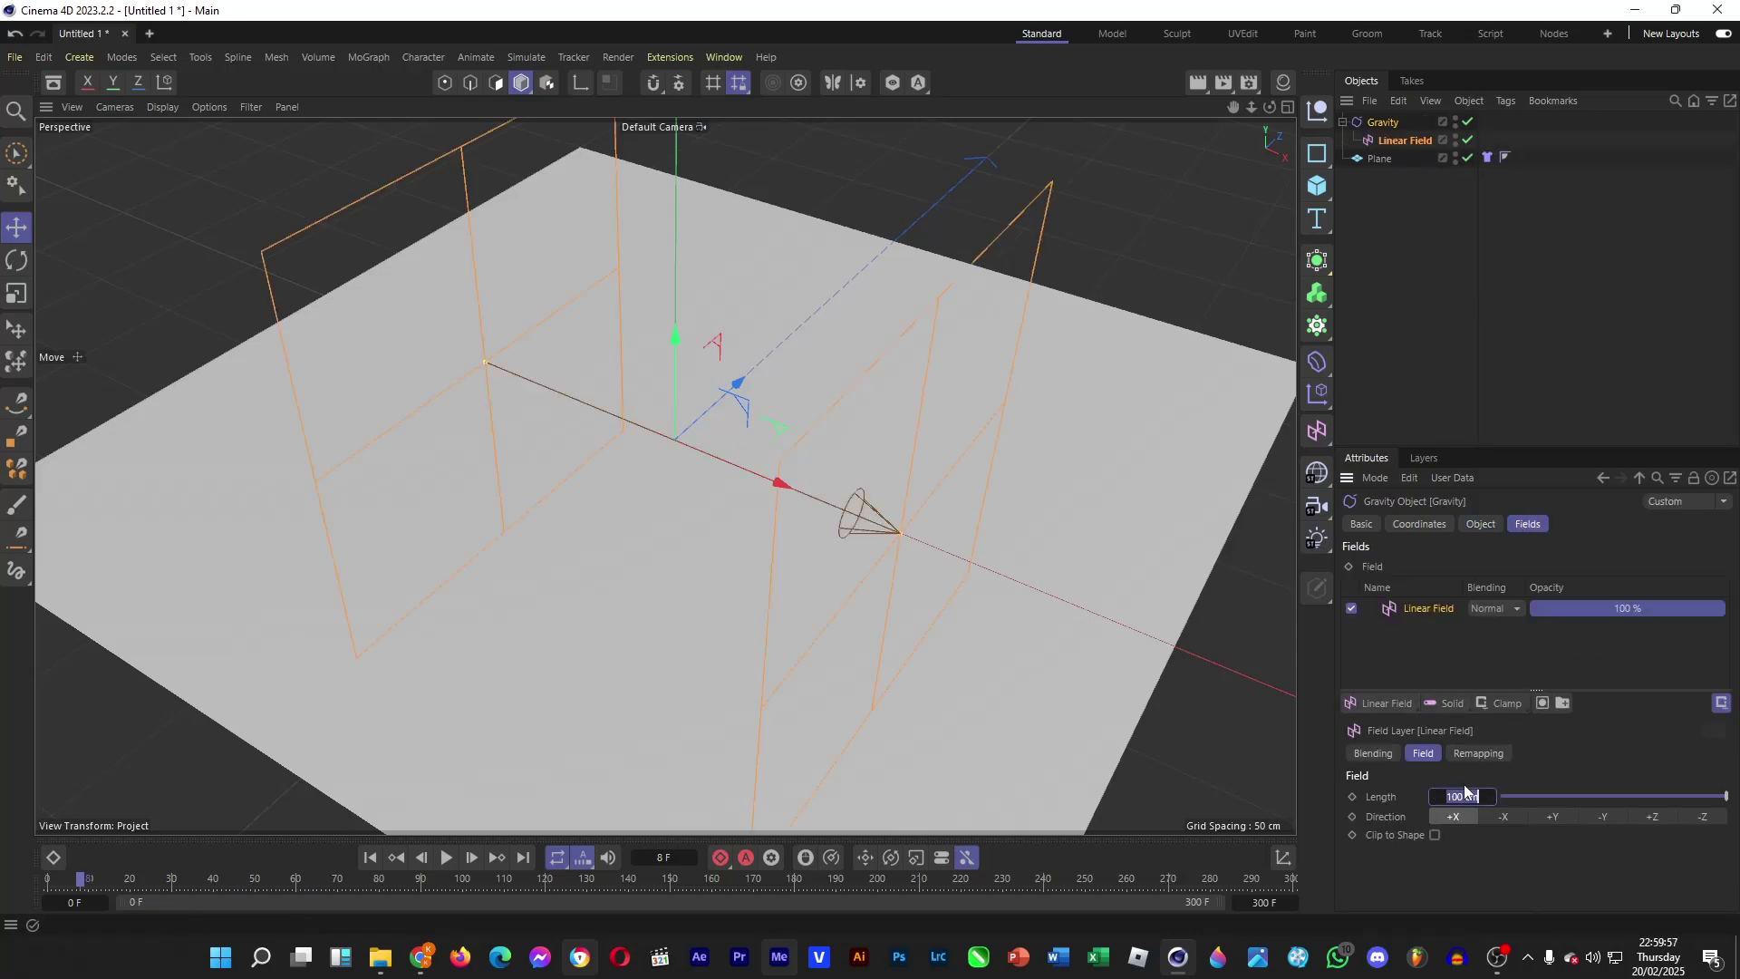
type("10")
key("Return")
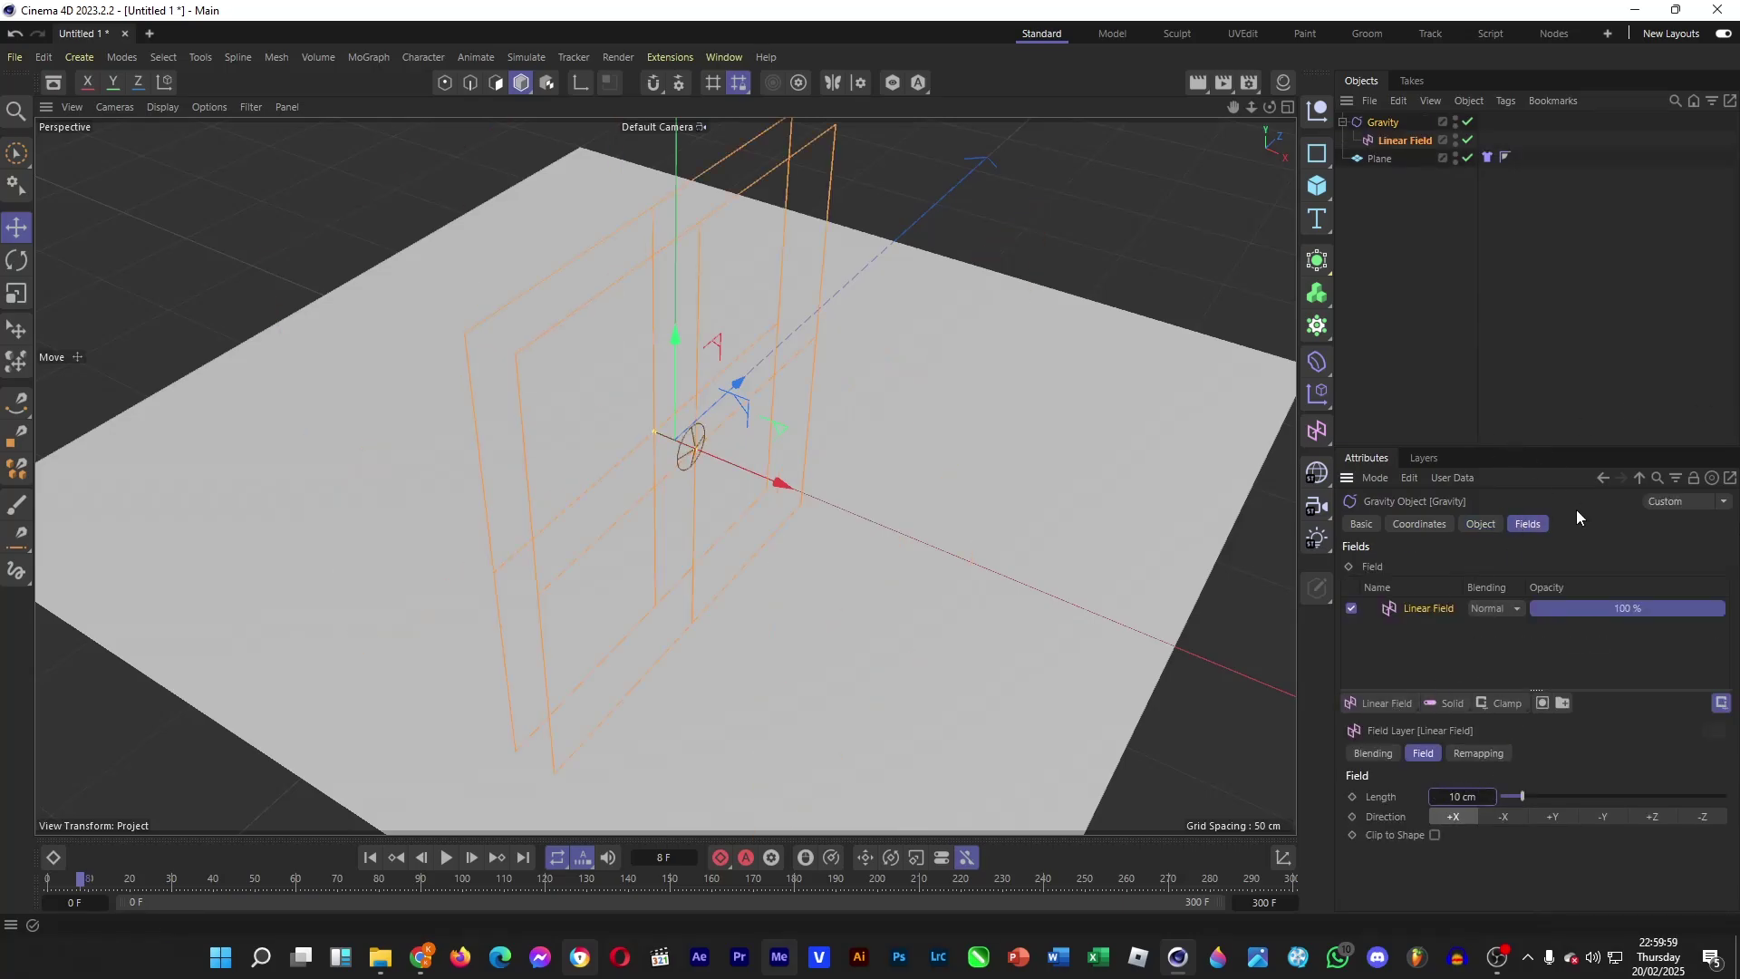
Rotate the Gravity force 90° on bank in its Coordinates.
left_click(1424, 530)
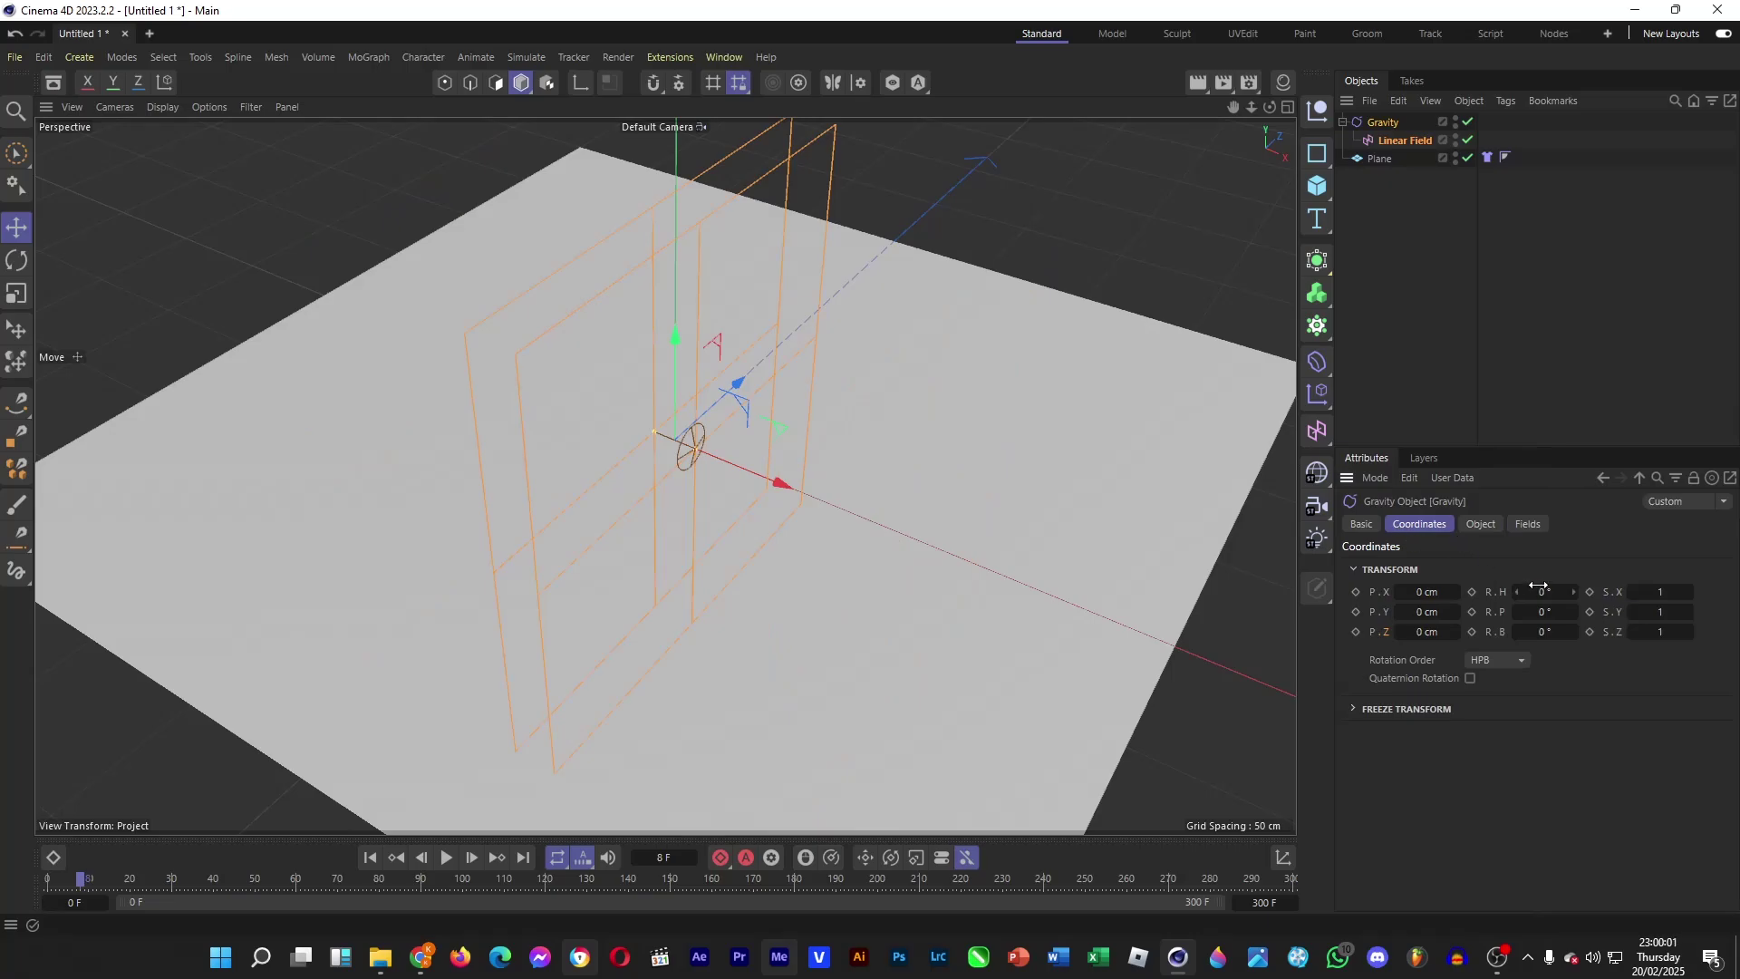
left_click(1539, 632)
type("-90")
key("Return")
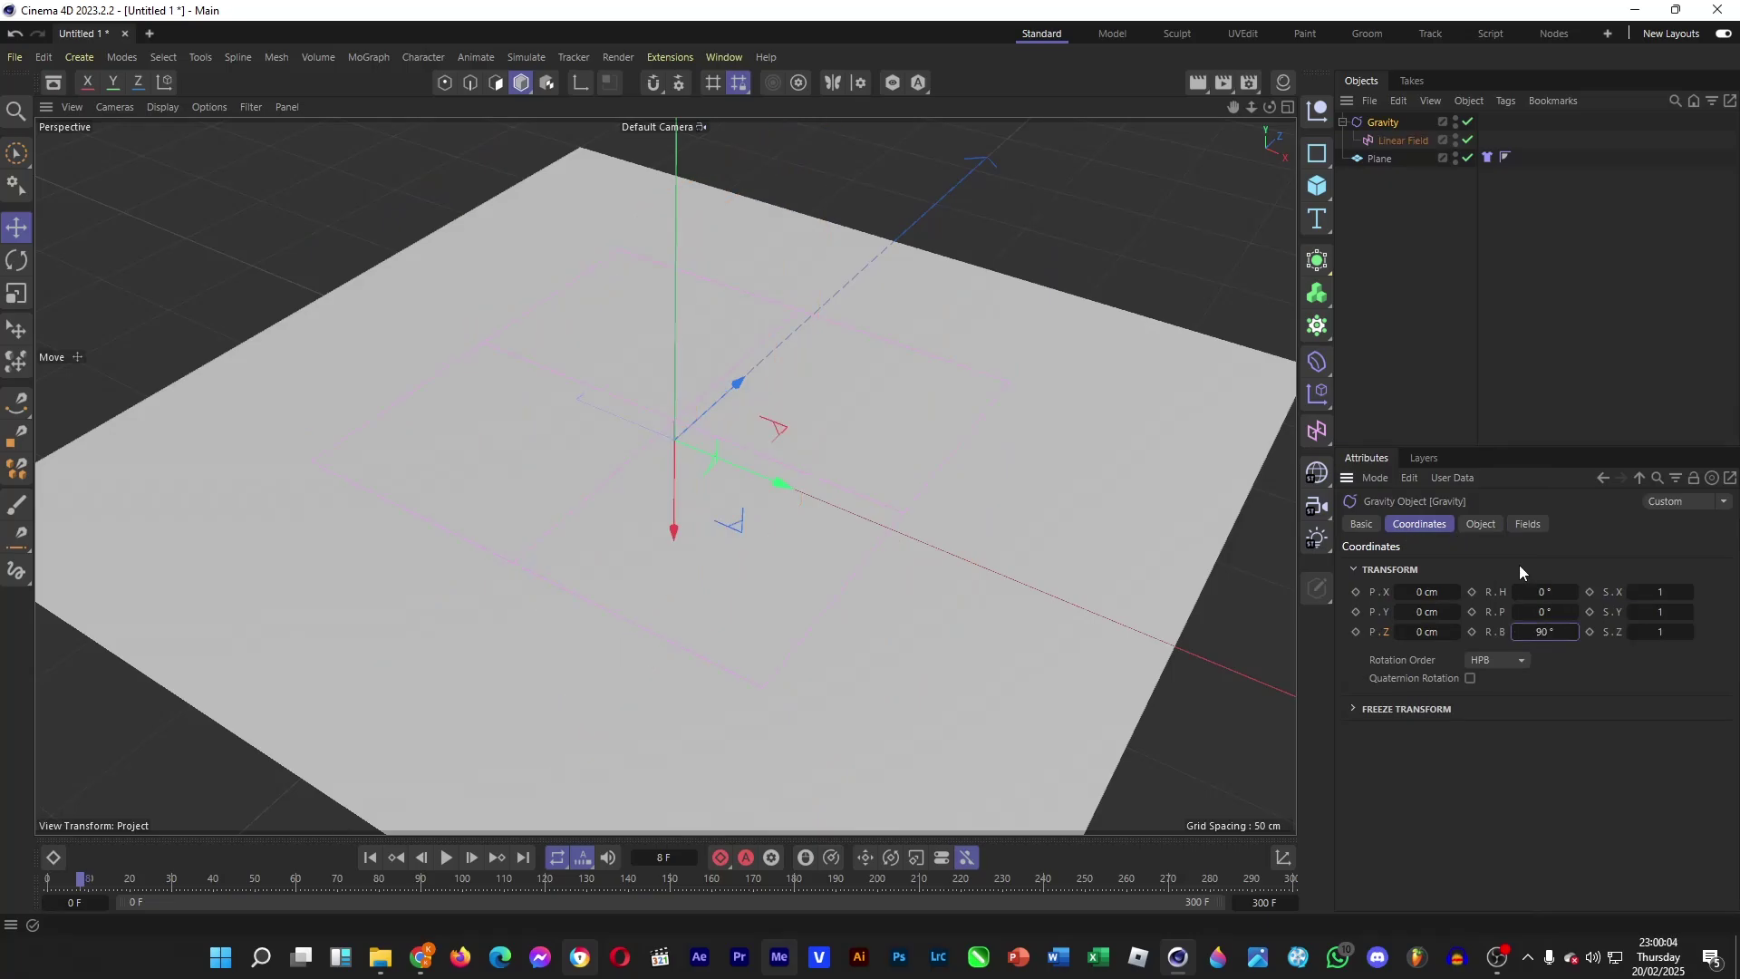
Switch to four views and raise the Gravity force to about 10.84 cm on Y.
left_click(1288, 107)
scroll(993, 687, "up", 2)
left_click_drag(993, 687, 972, 651)
scroll(971, 651, "down", 3)
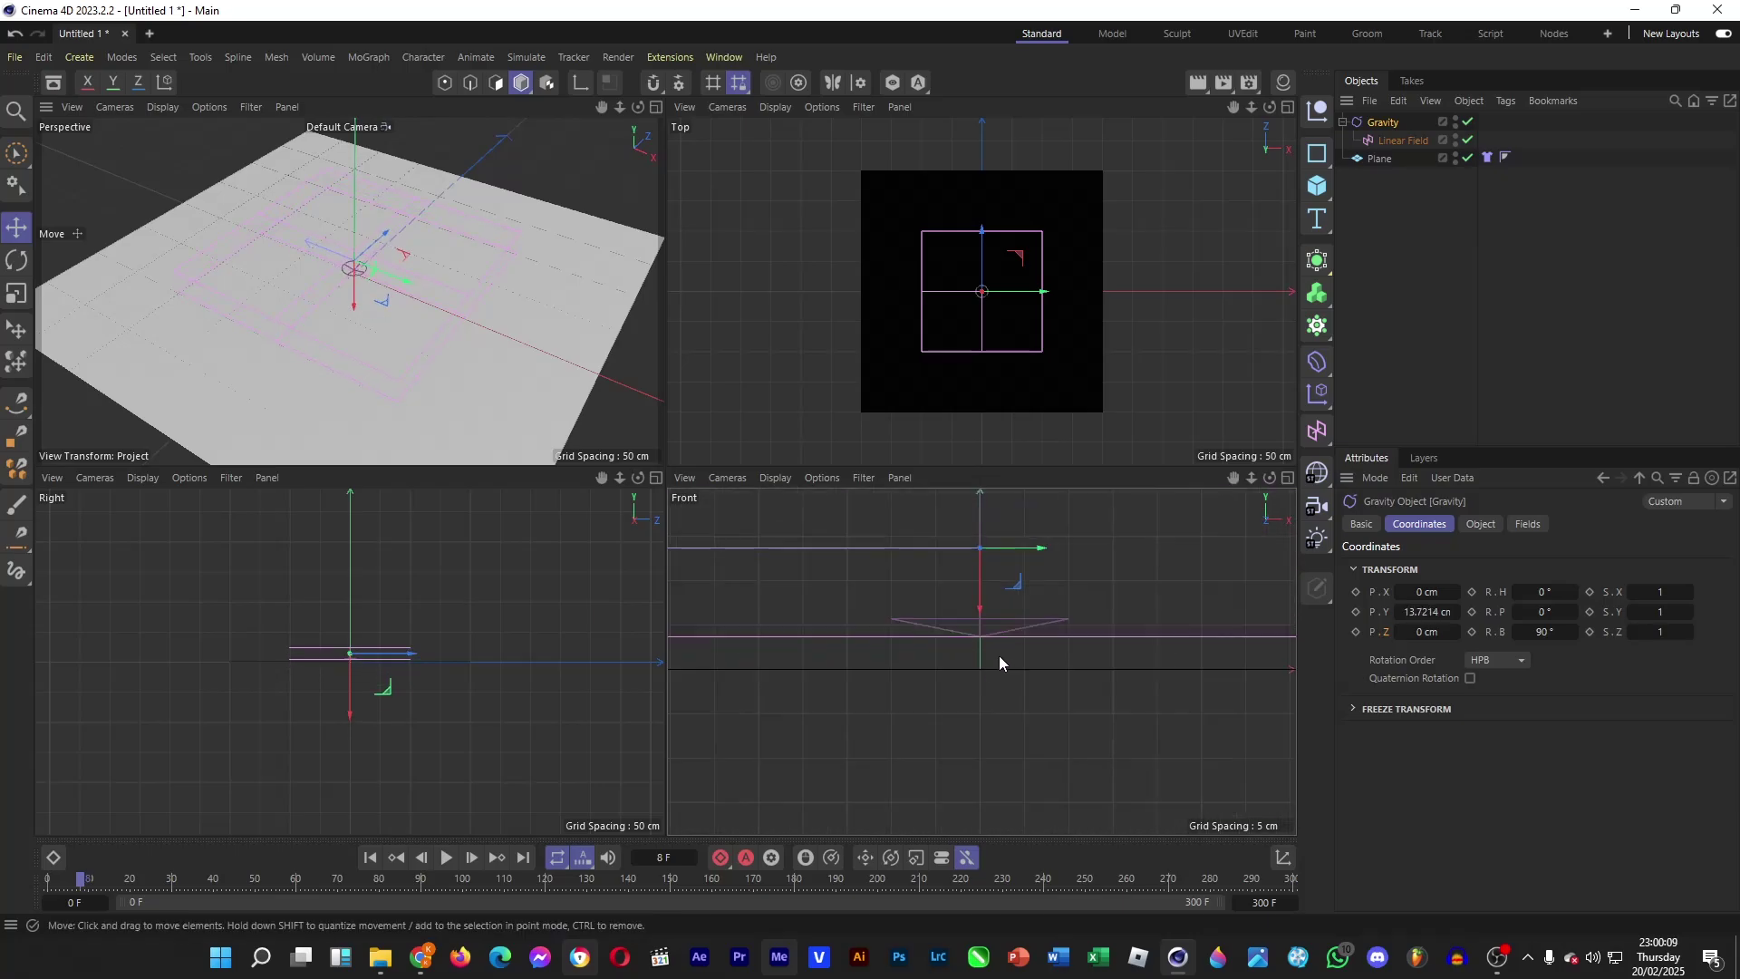
left_click_drag(974, 532, 983, 586)
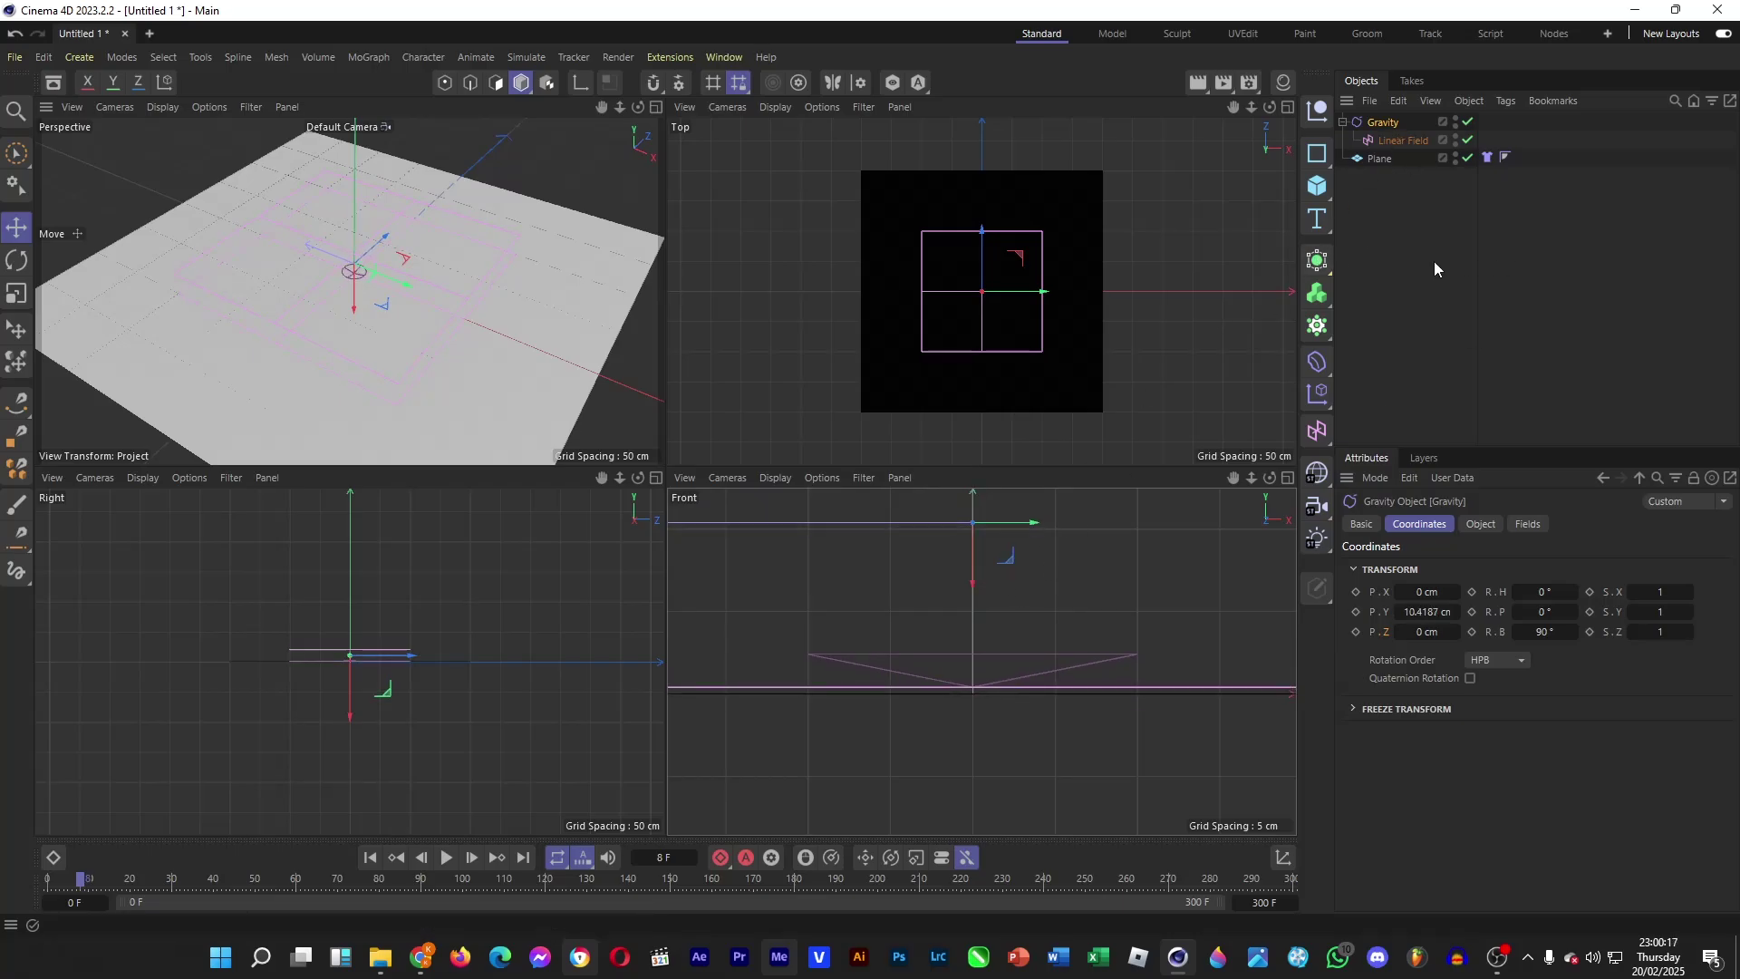
scroll(933, 697, "down", 5)
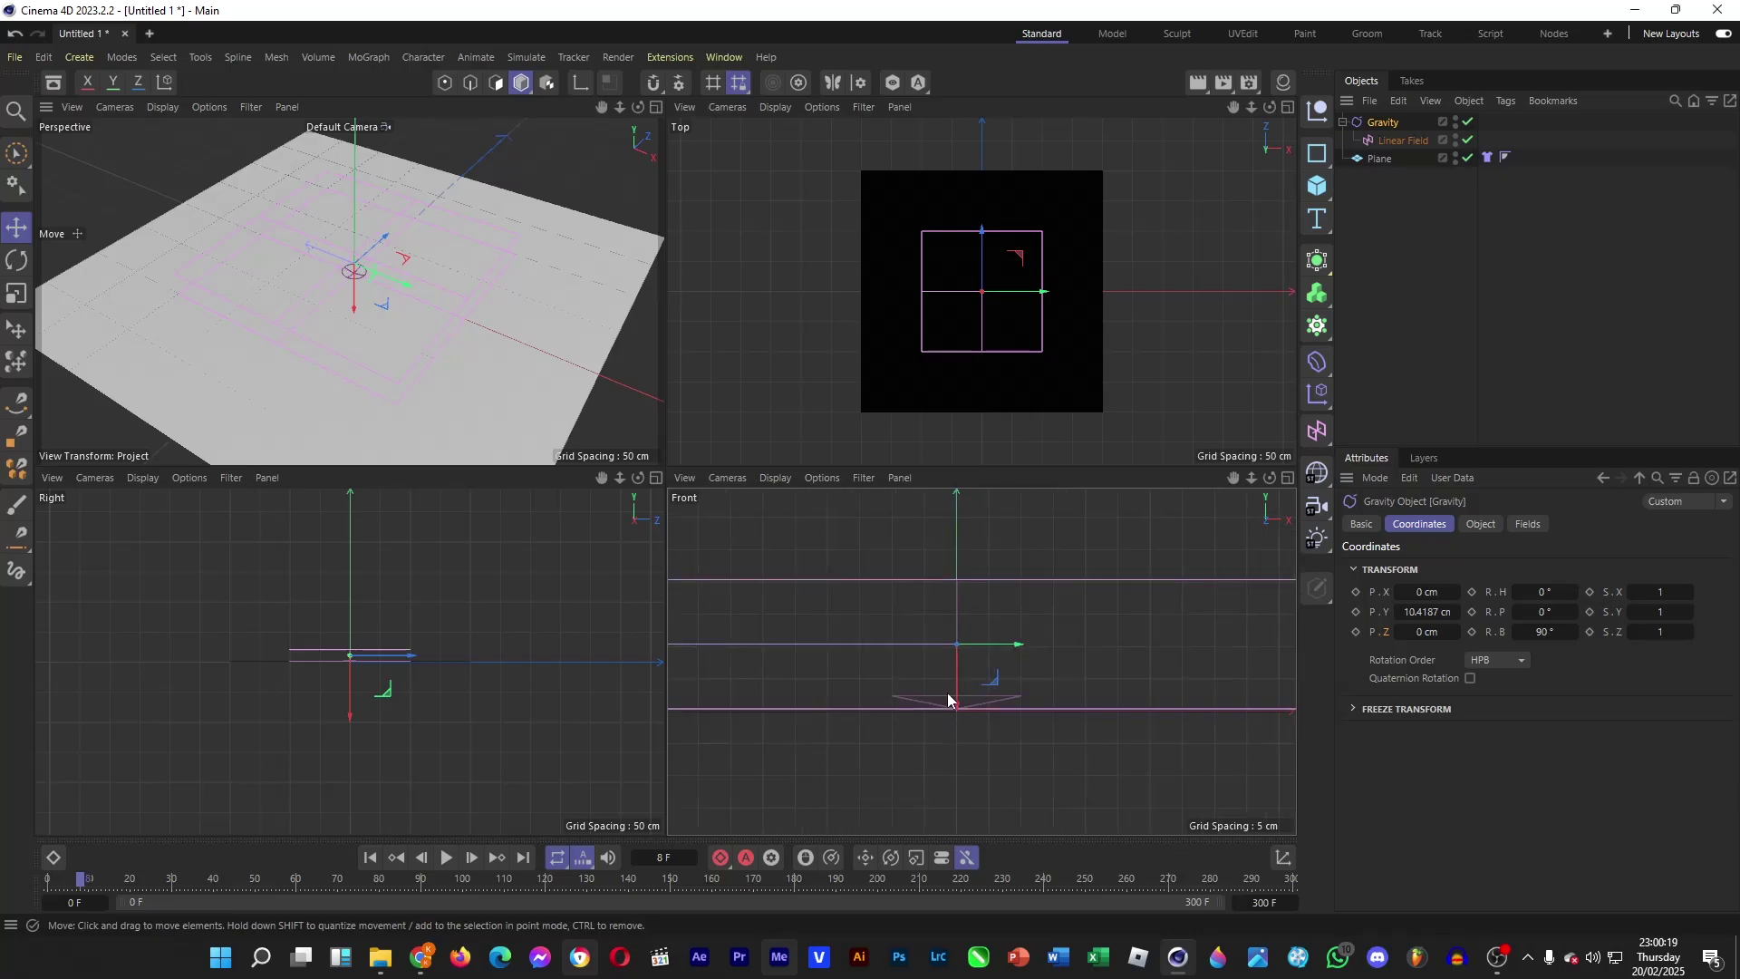
left_click_drag(955, 696, 956, 692)
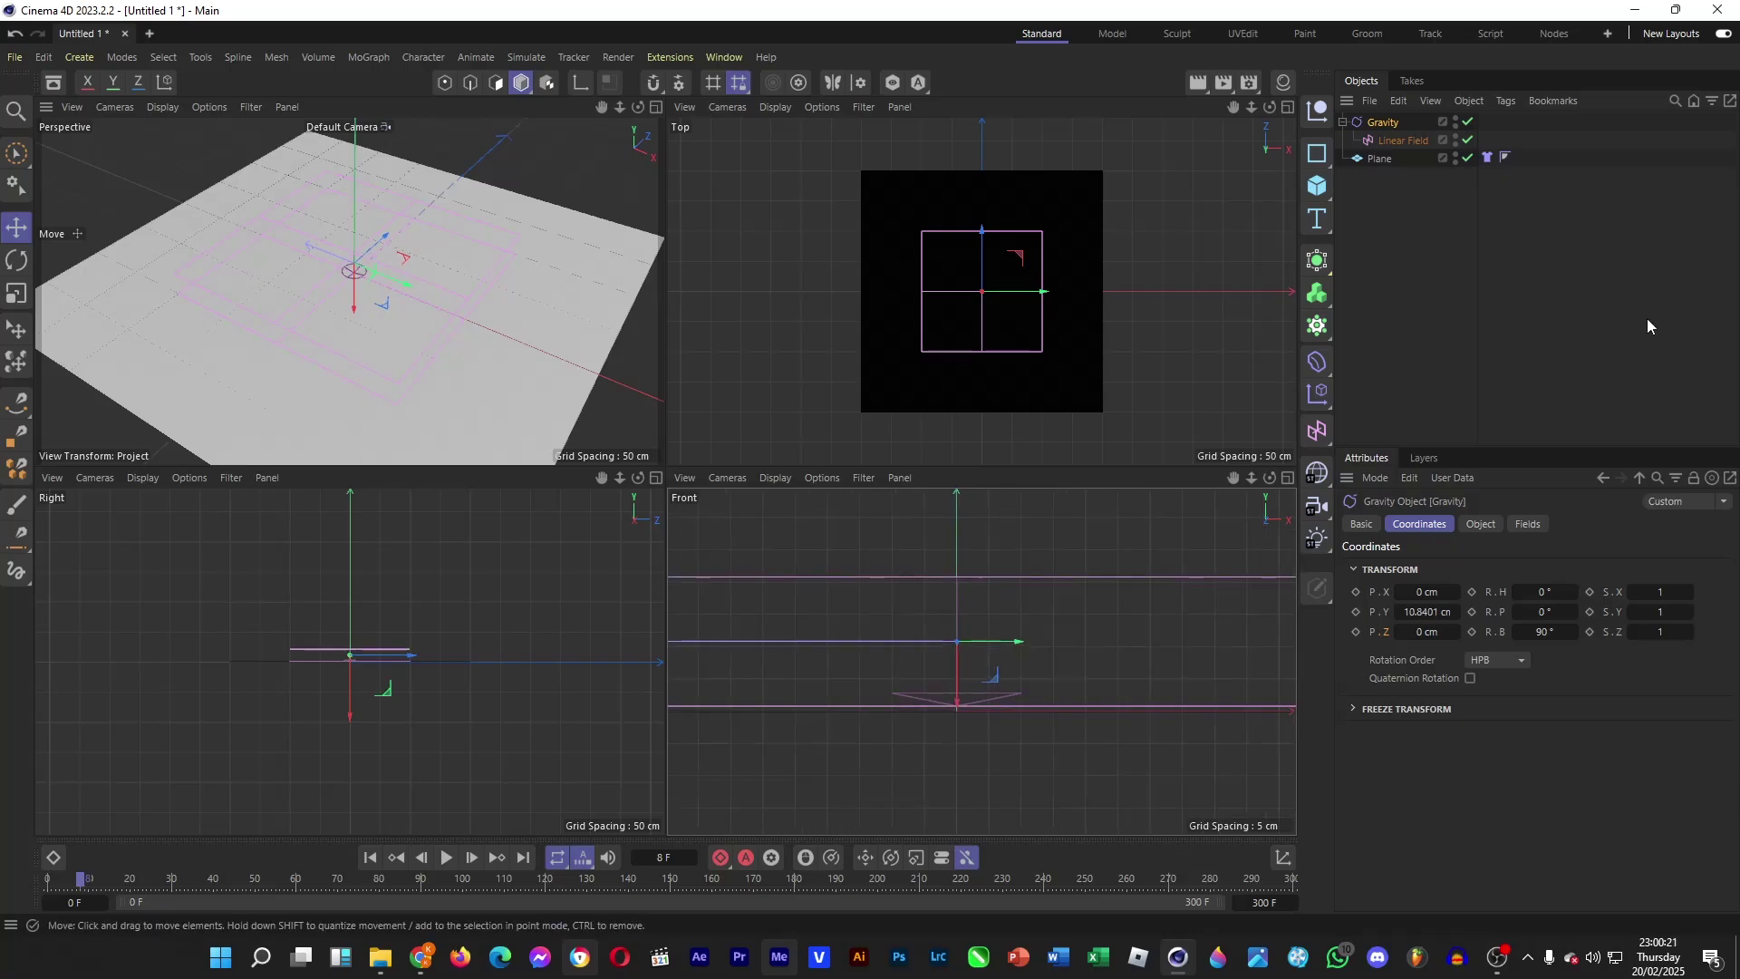
Duplicate the Gravity force together with its linear field.
left_click(1374, 186)
left_click(1390, 122)
key("ctrl+c")
key("ctrl+v")
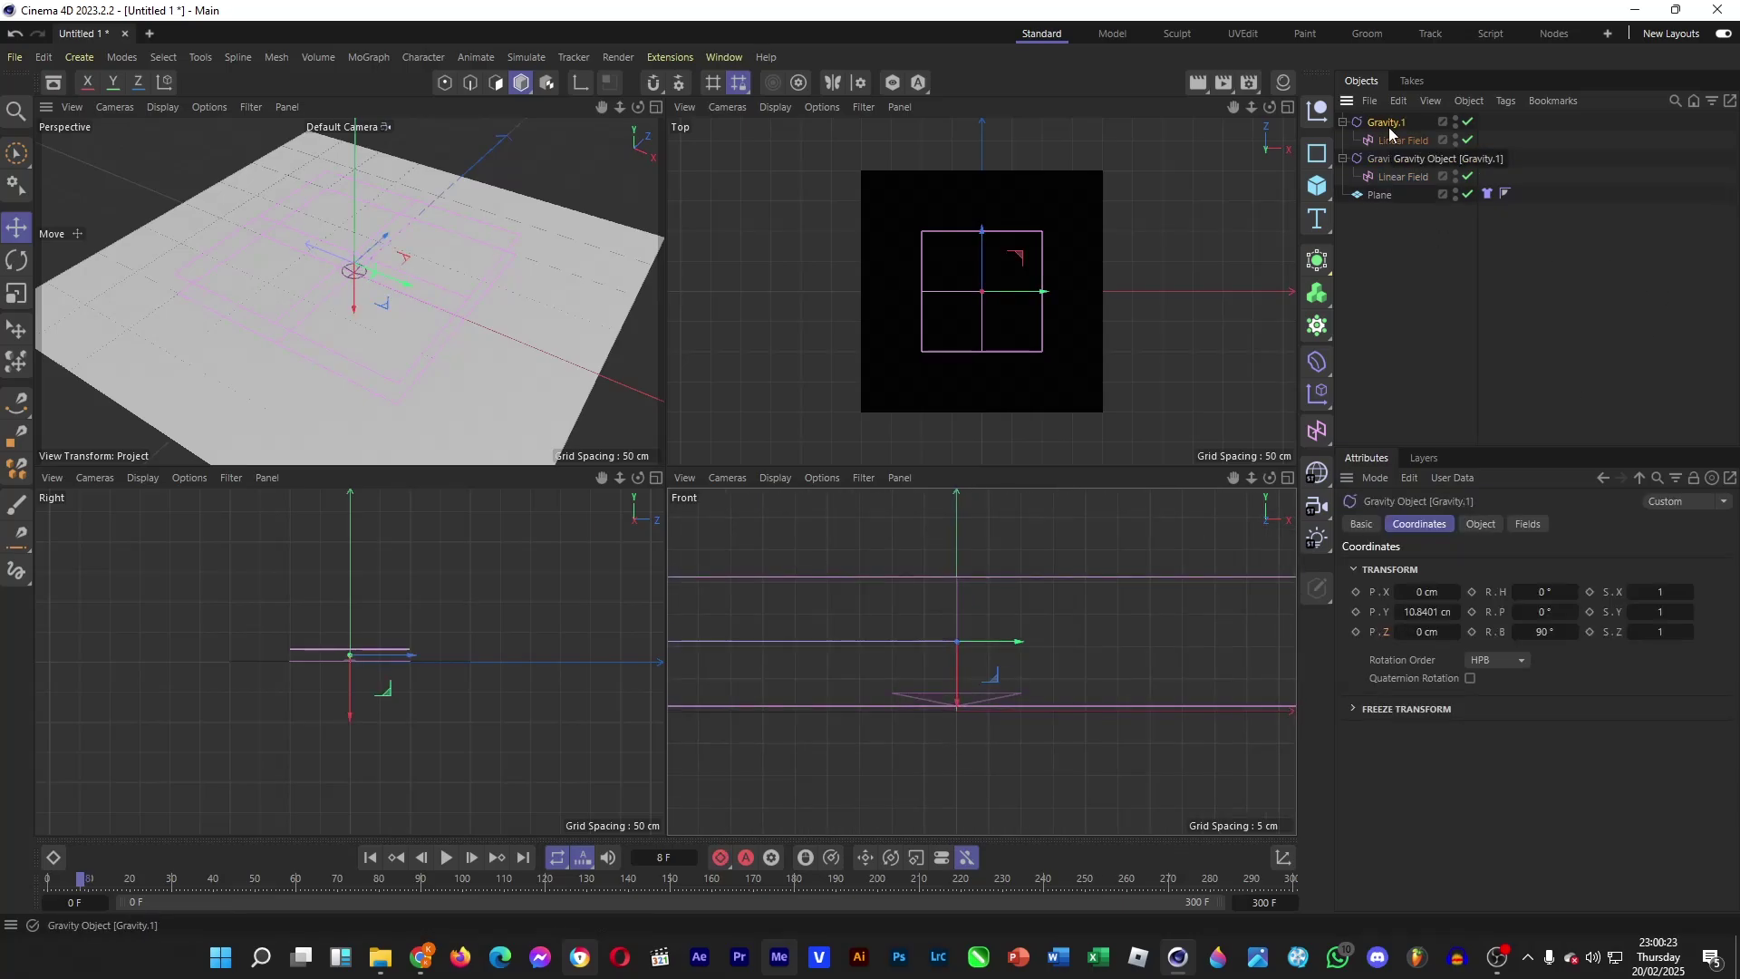
Set Gravity.1's bank to -90° and move it below the plane.
left_click(1547, 633)
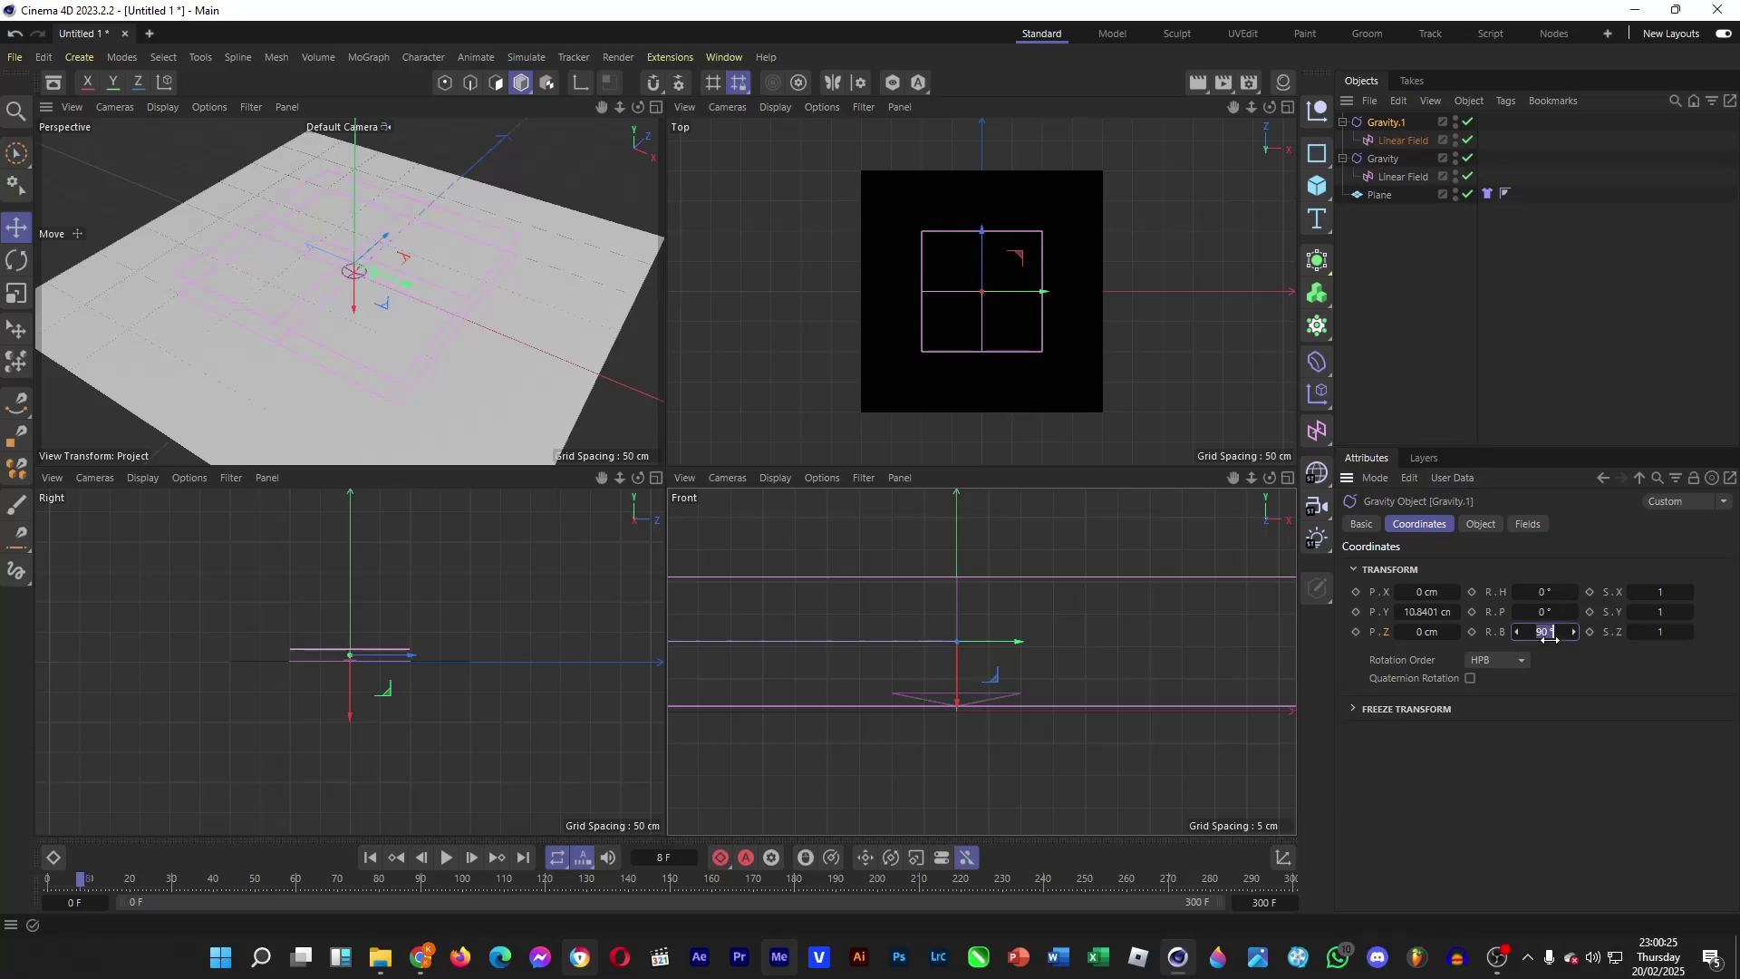
type("-90")
key("Return")
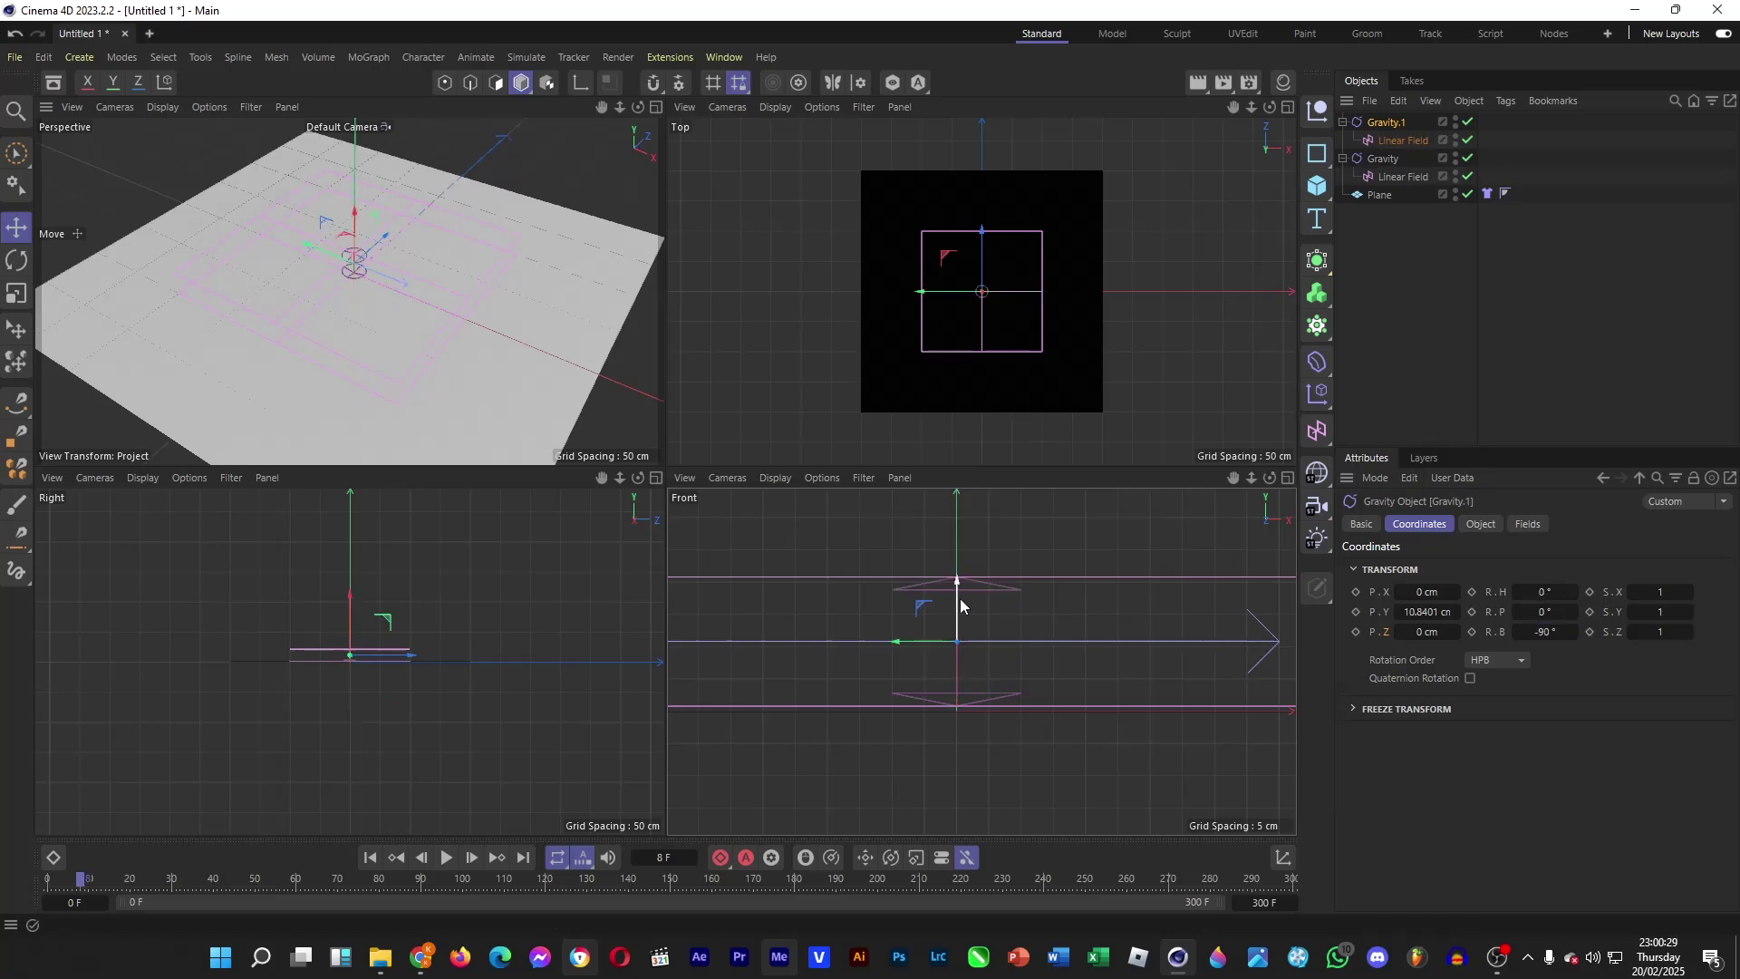
left_click_drag(958, 599, 960, 740)
left_click(1549, 274)
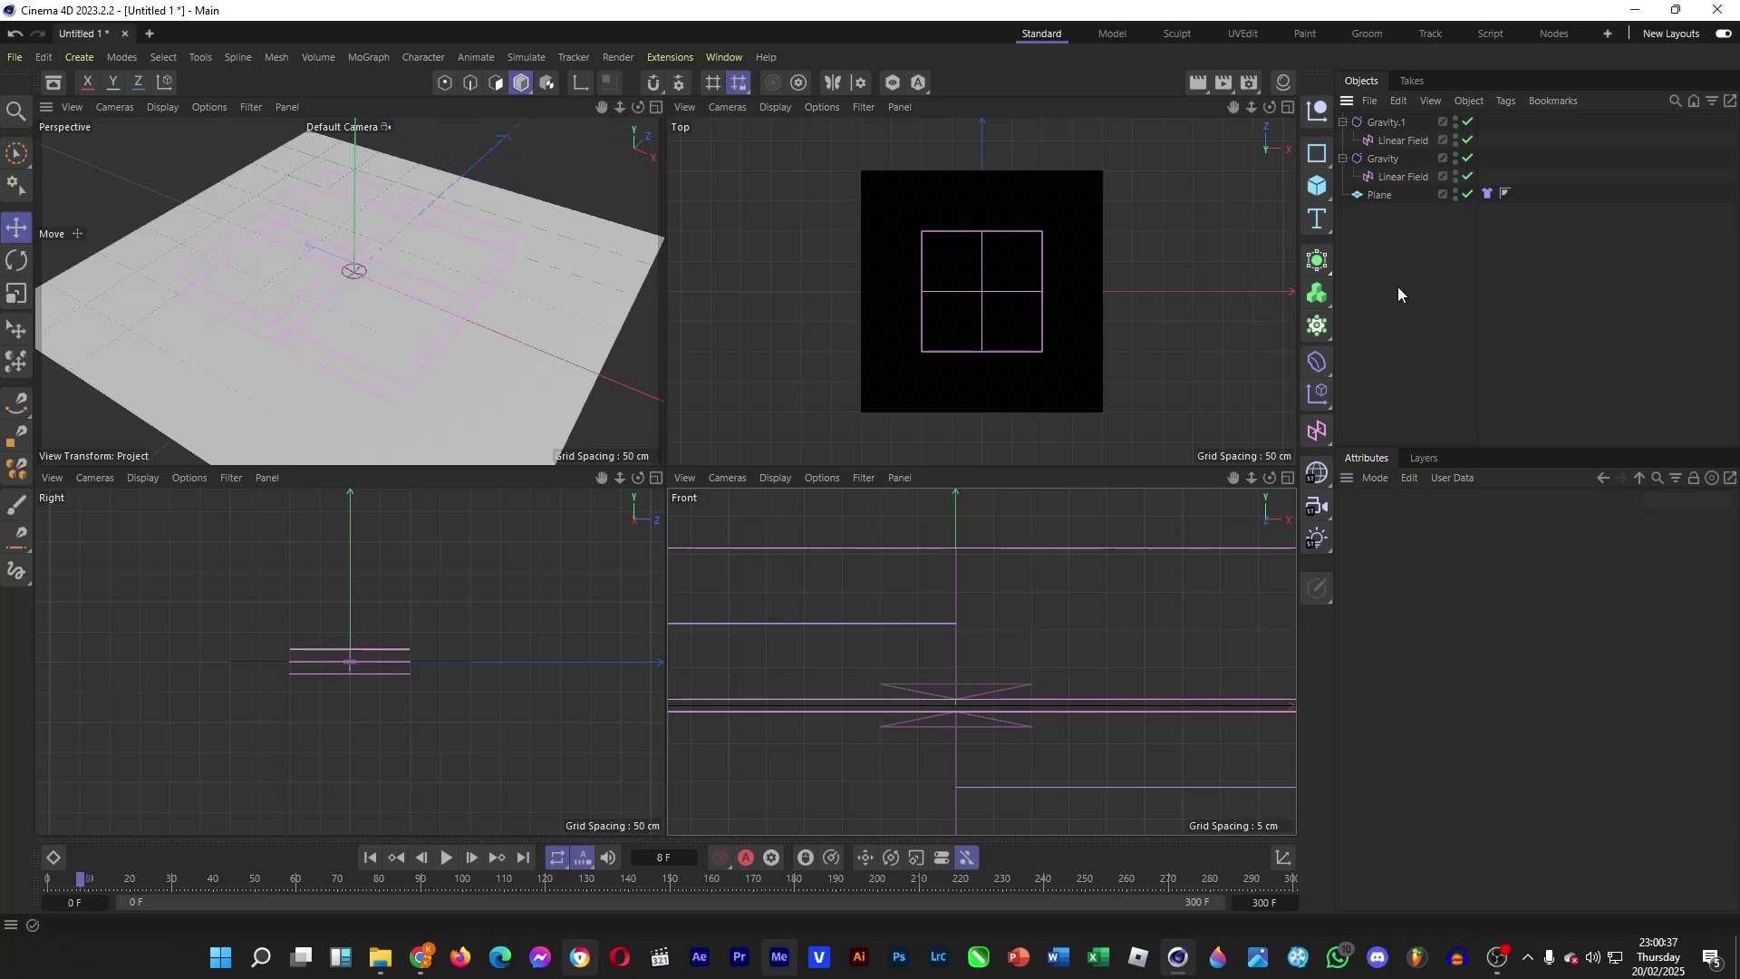
Add a Sphere with a 33 cm radius and 56 segments.
left_click(1318, 186)
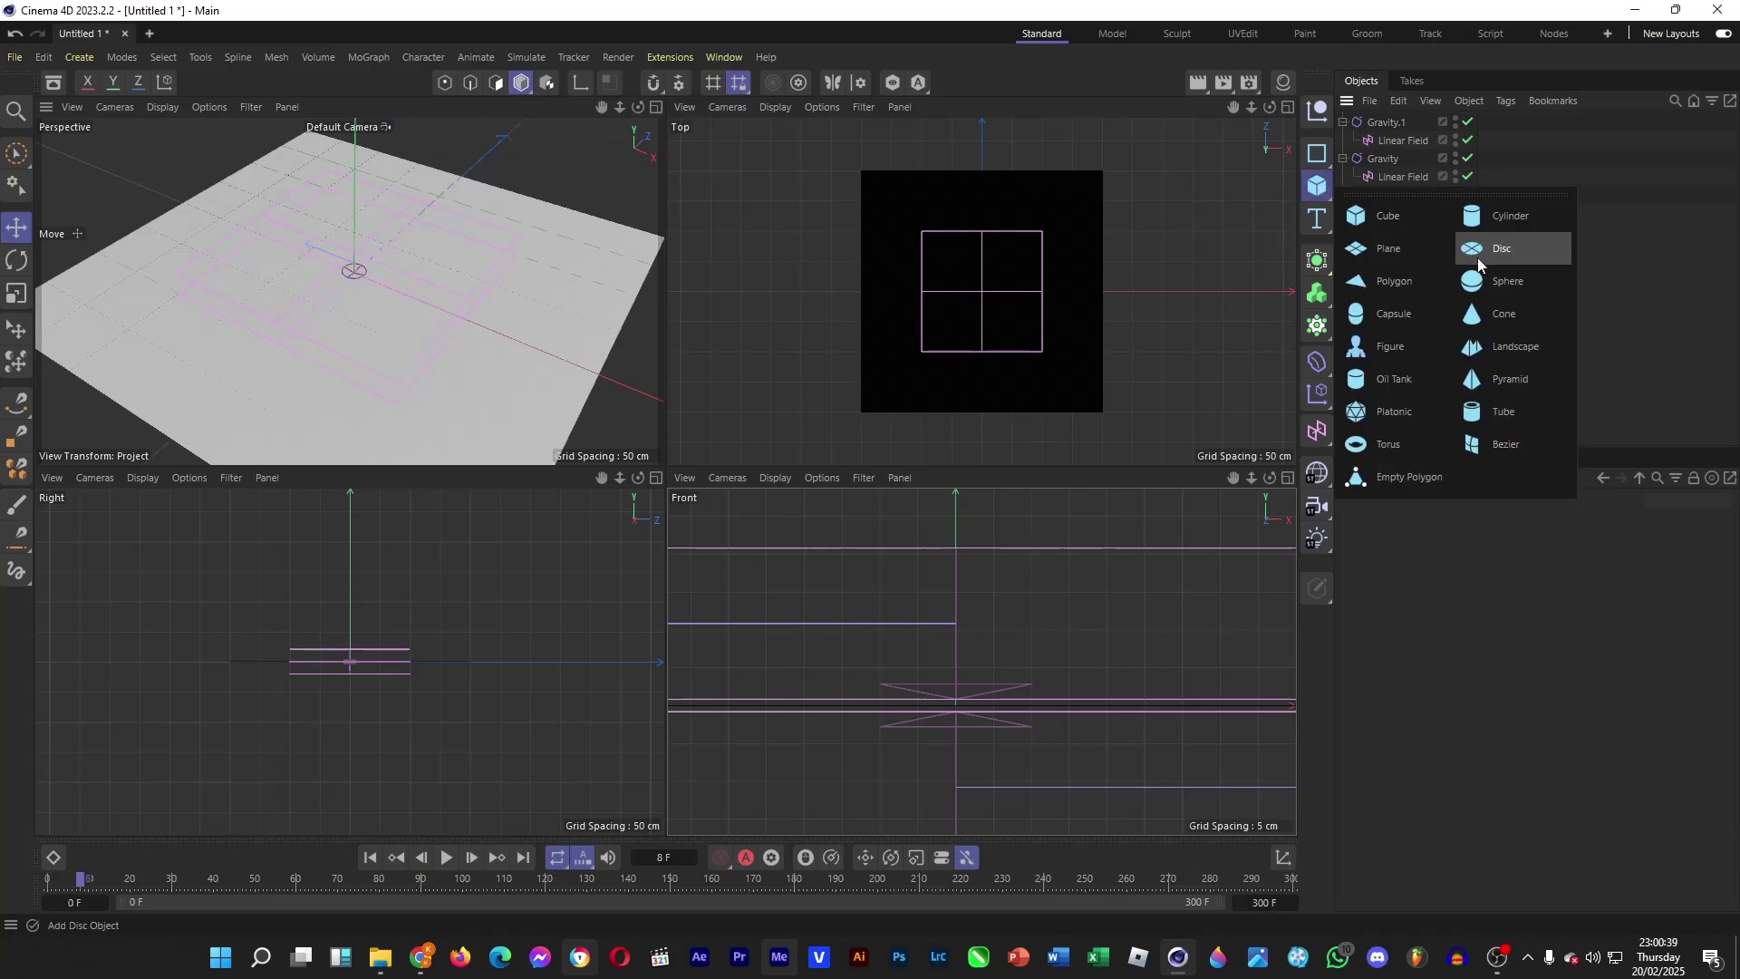
left_click(1487, 280)
left_click(1480, 524)
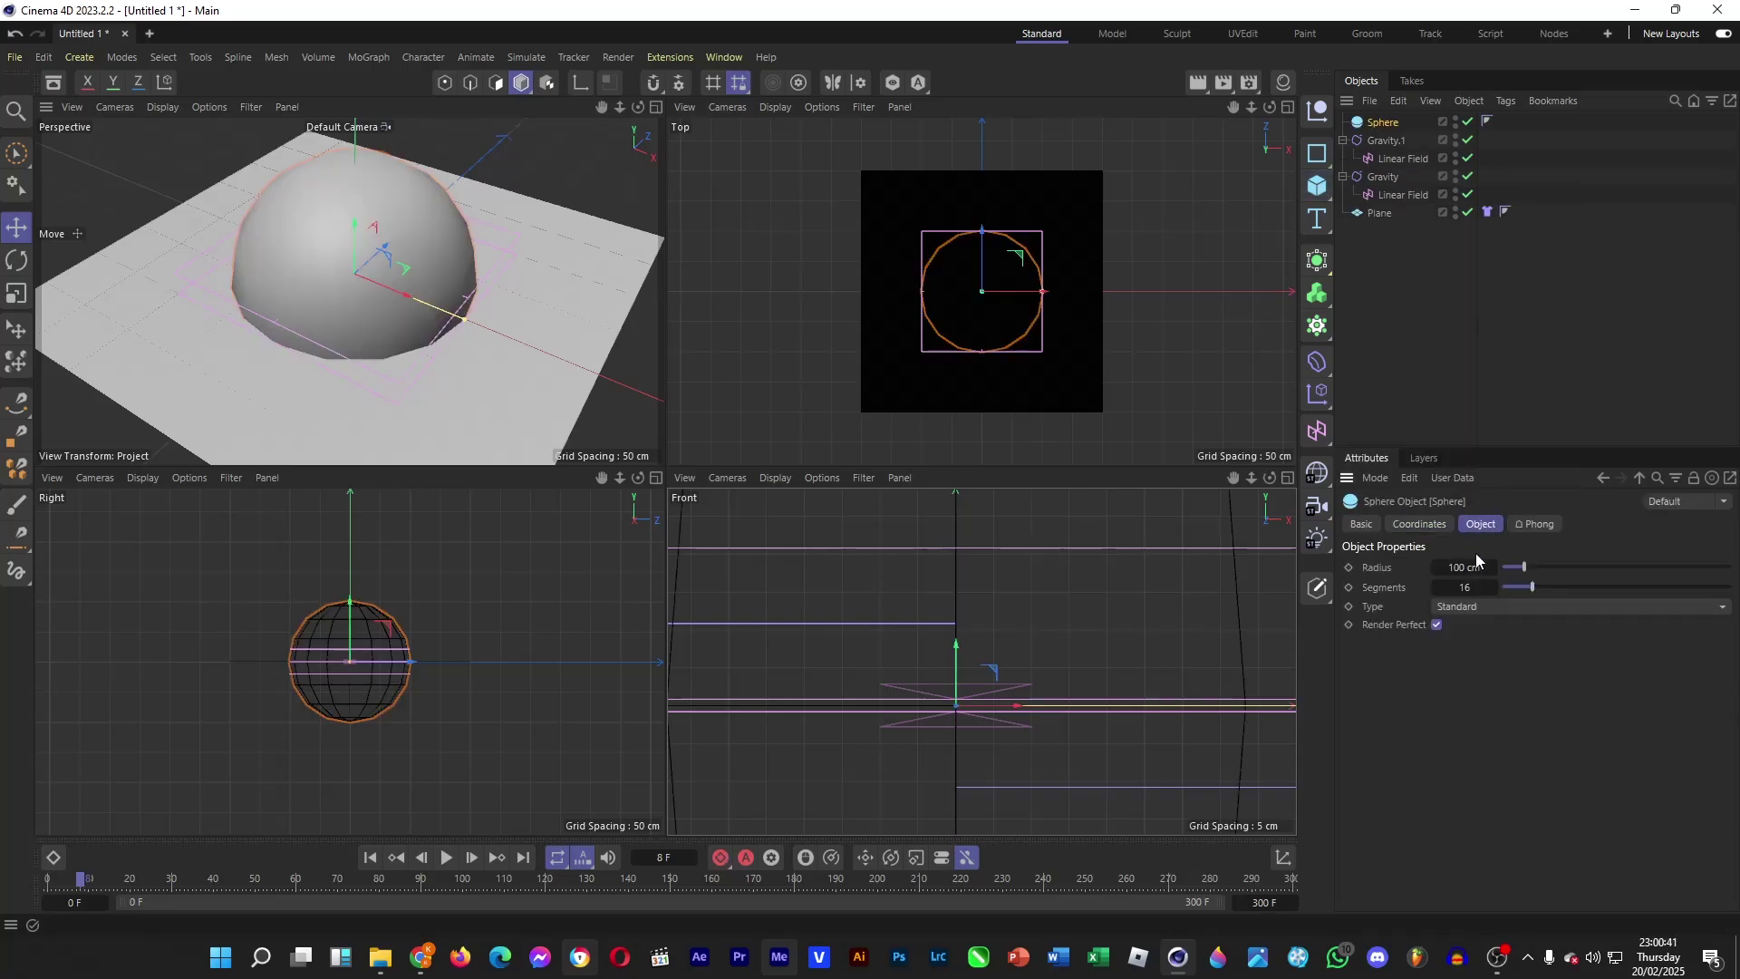
left_click_drag(1461, 568, 1346, 568)
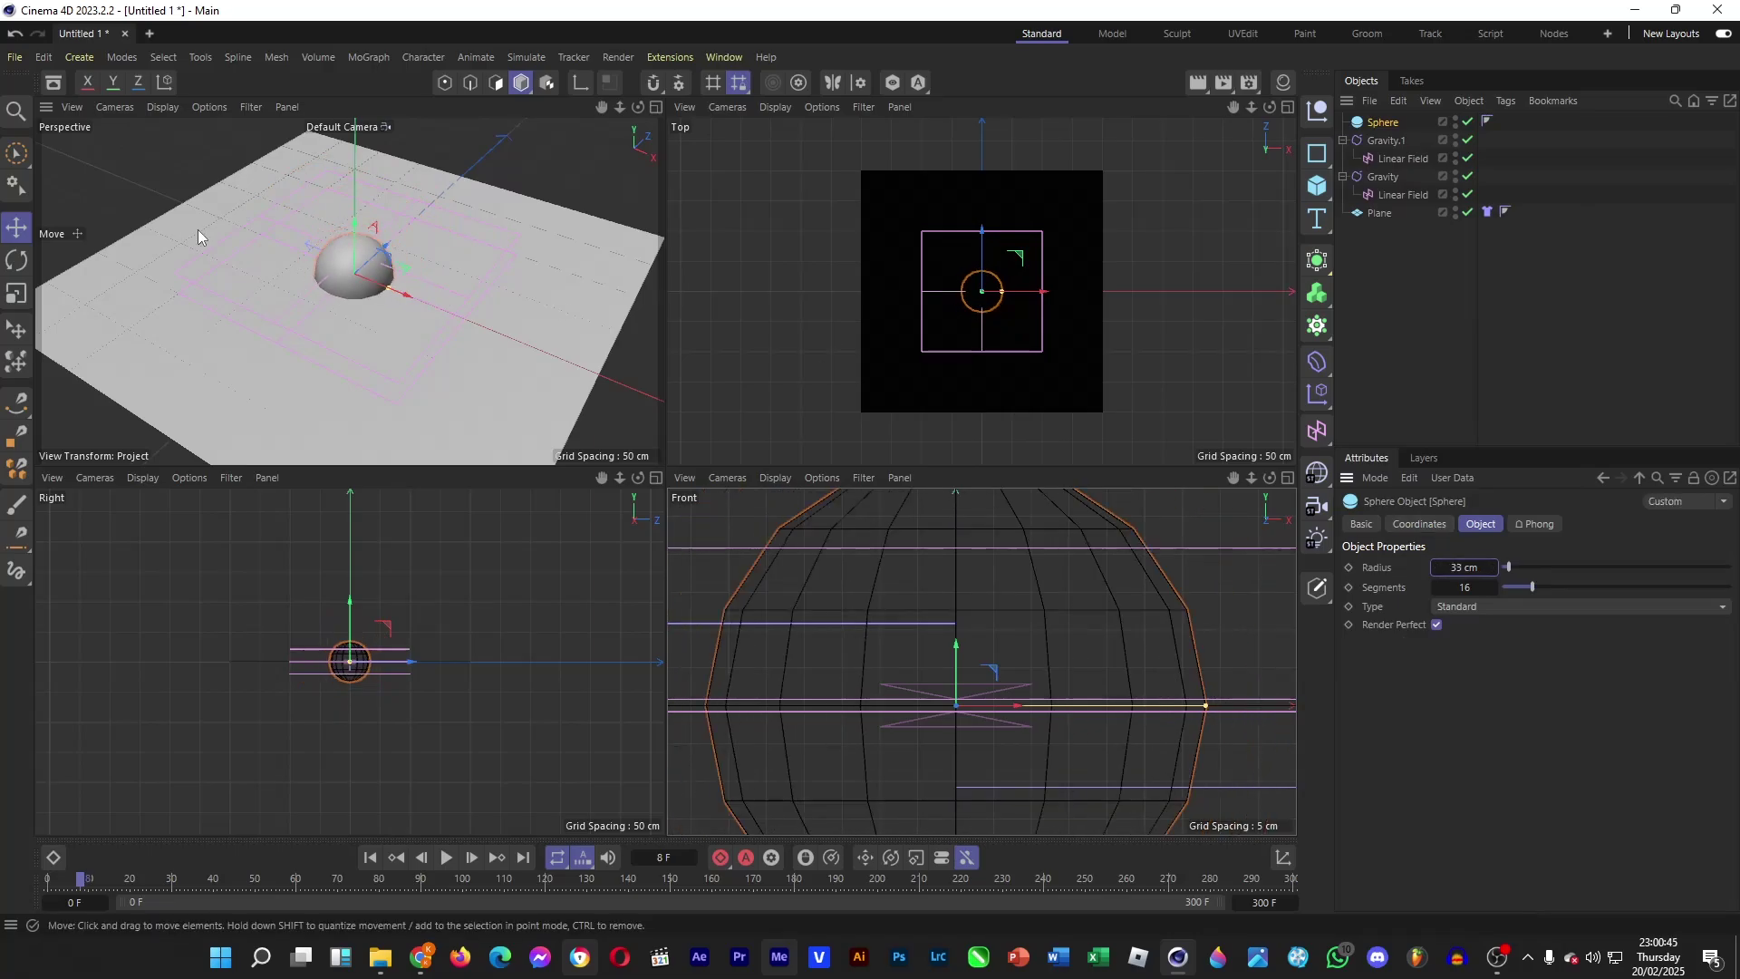
left_click_drag(1465, 588, 1578, 587)
Lift the sphere in the Front view so it sits just above the cloth.
left_click_drag(948, 523, 955, 410)
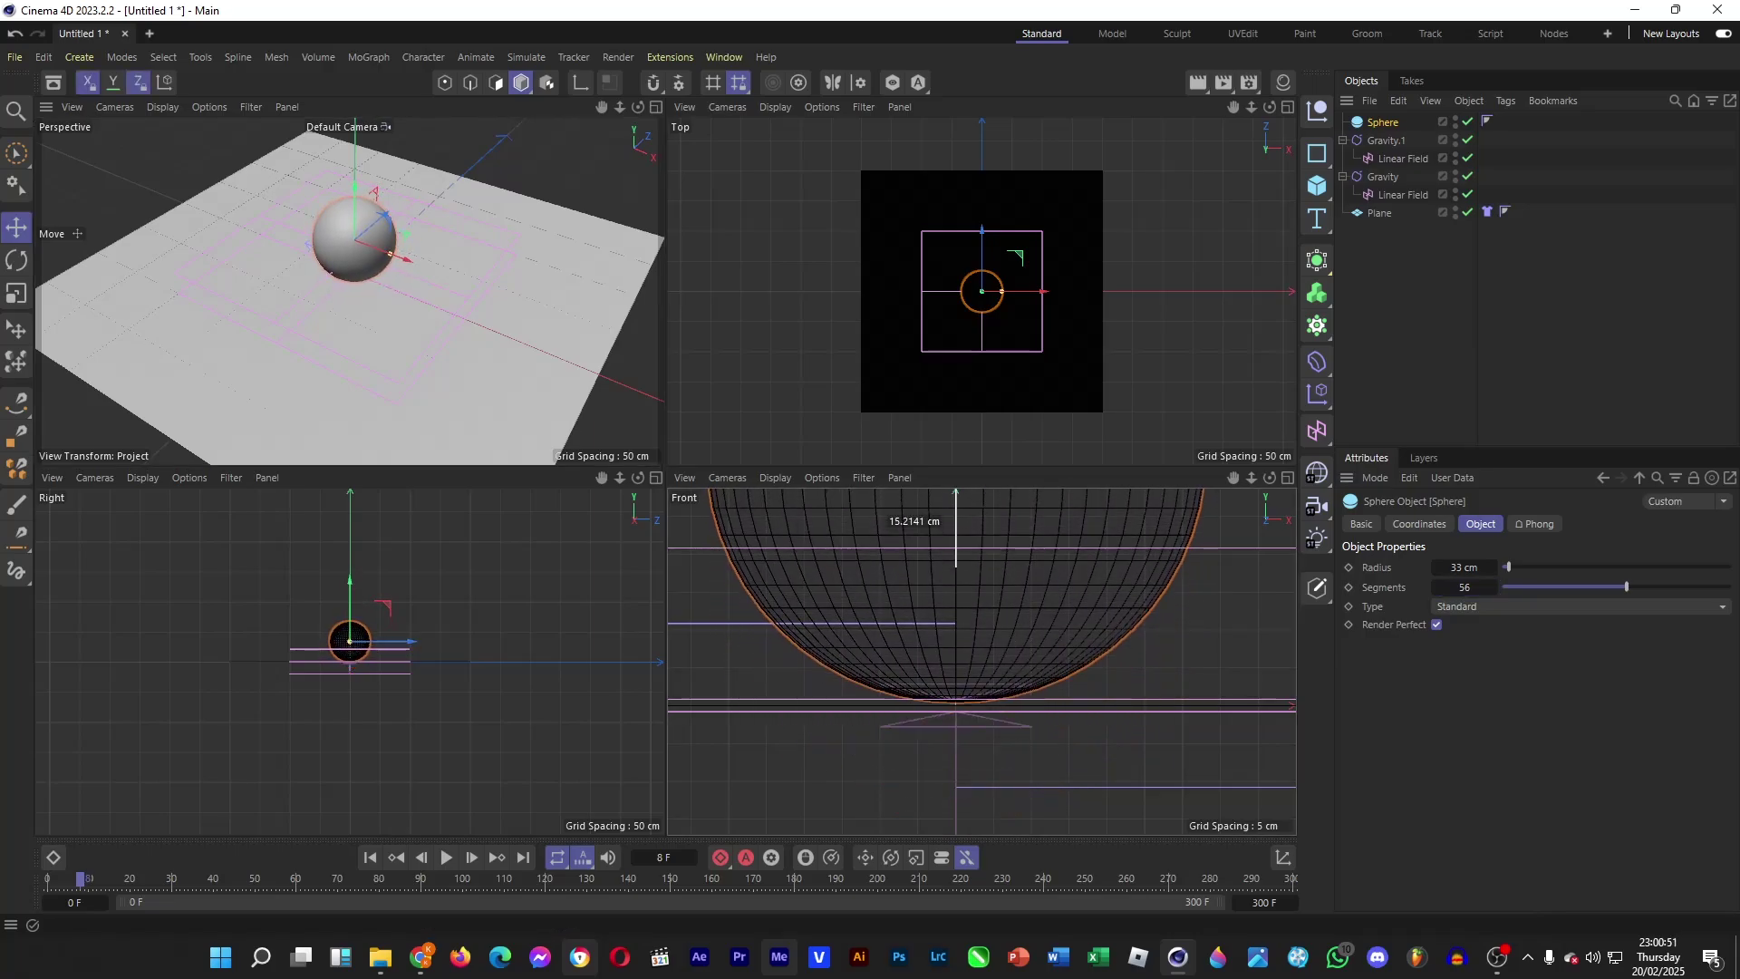
left_click_drag(952, 526, 951, 525)
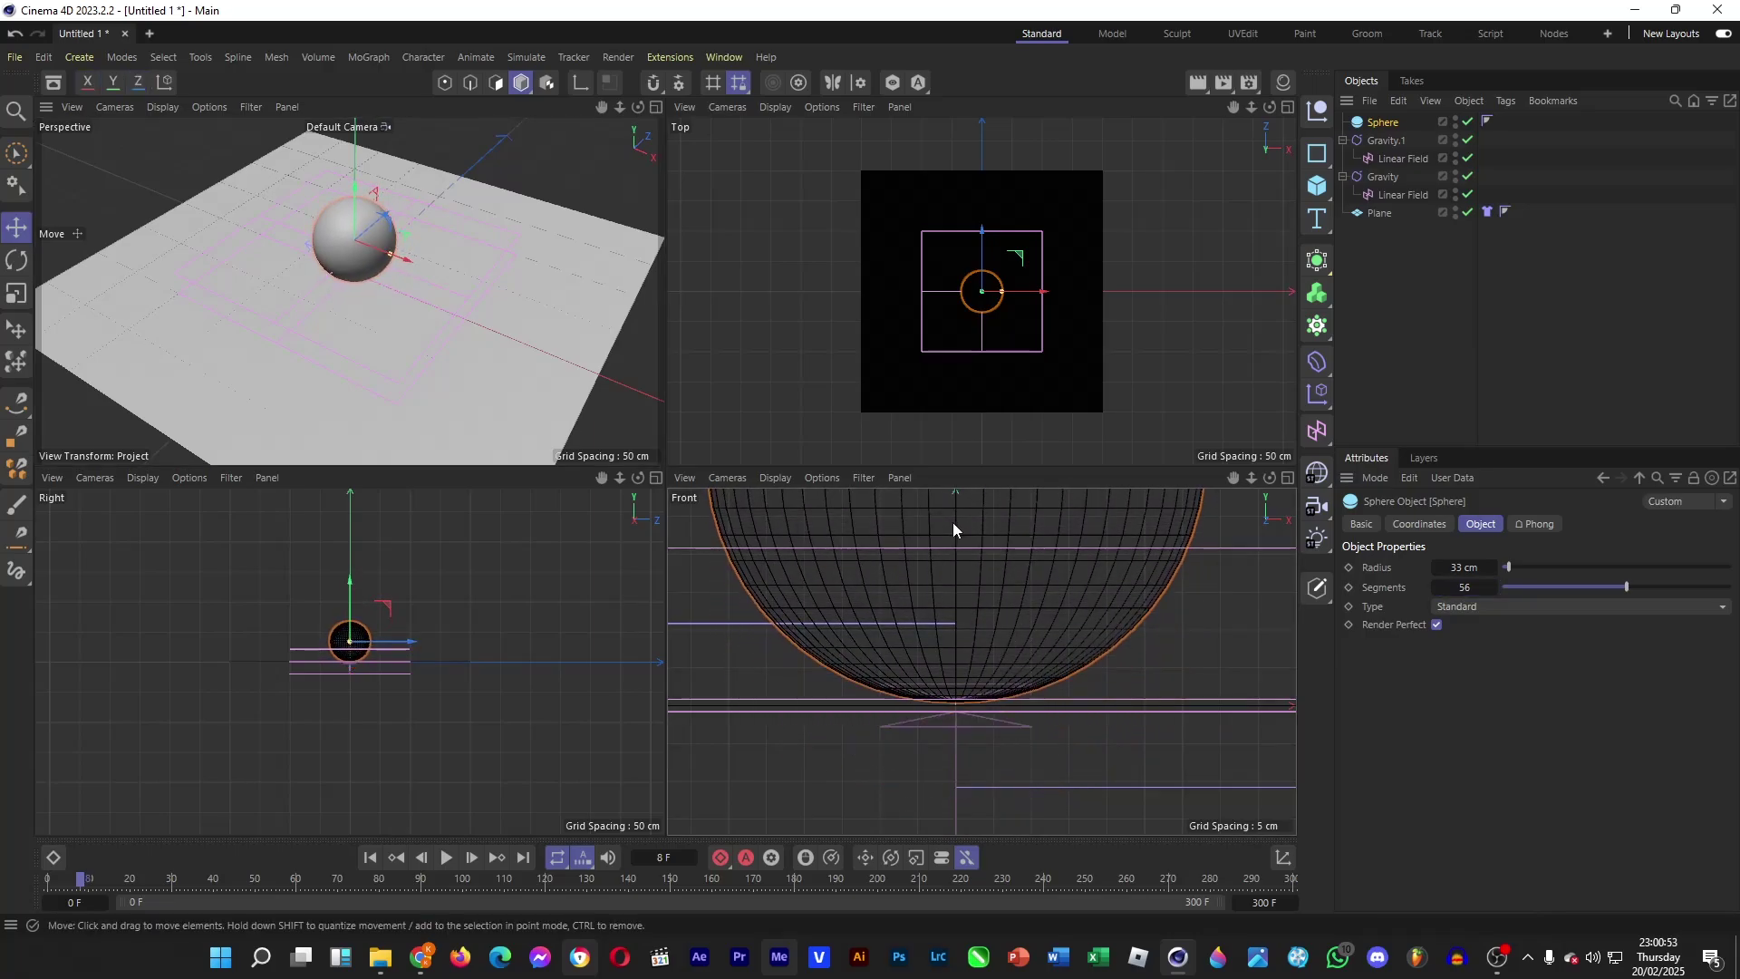
scroll(942, 711, "down", 5)
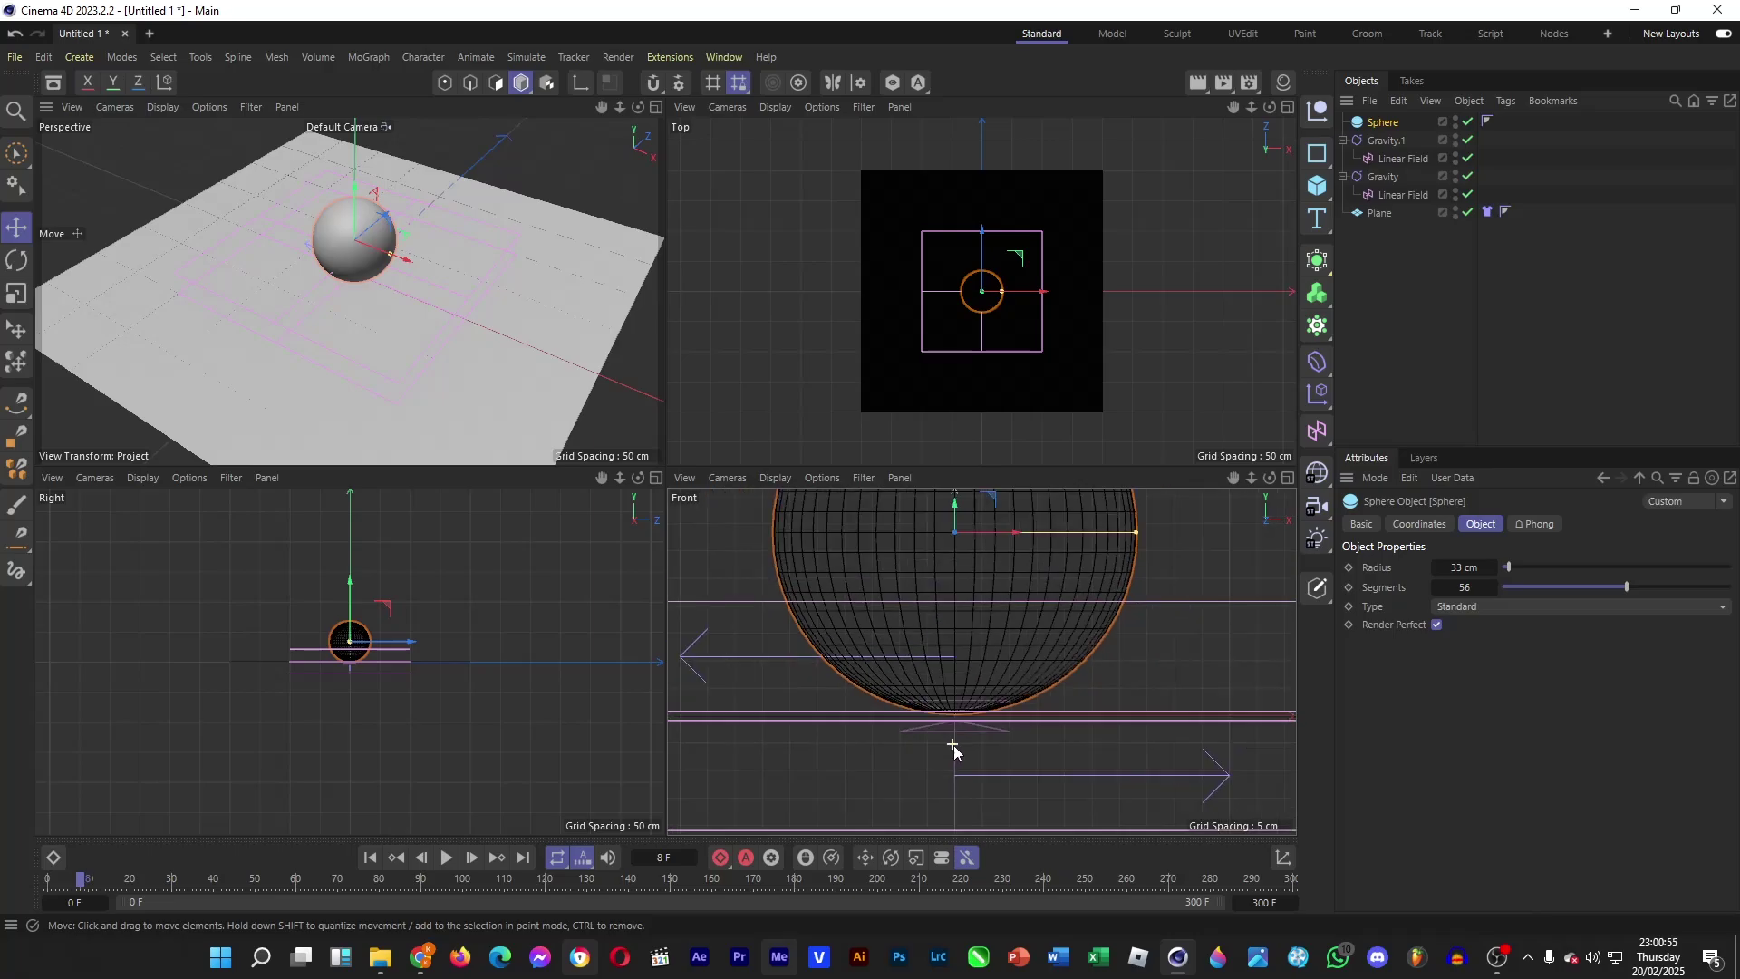
left_click_drag(957, 615, 974, 544)
scroll(963, 698, "up", 5)
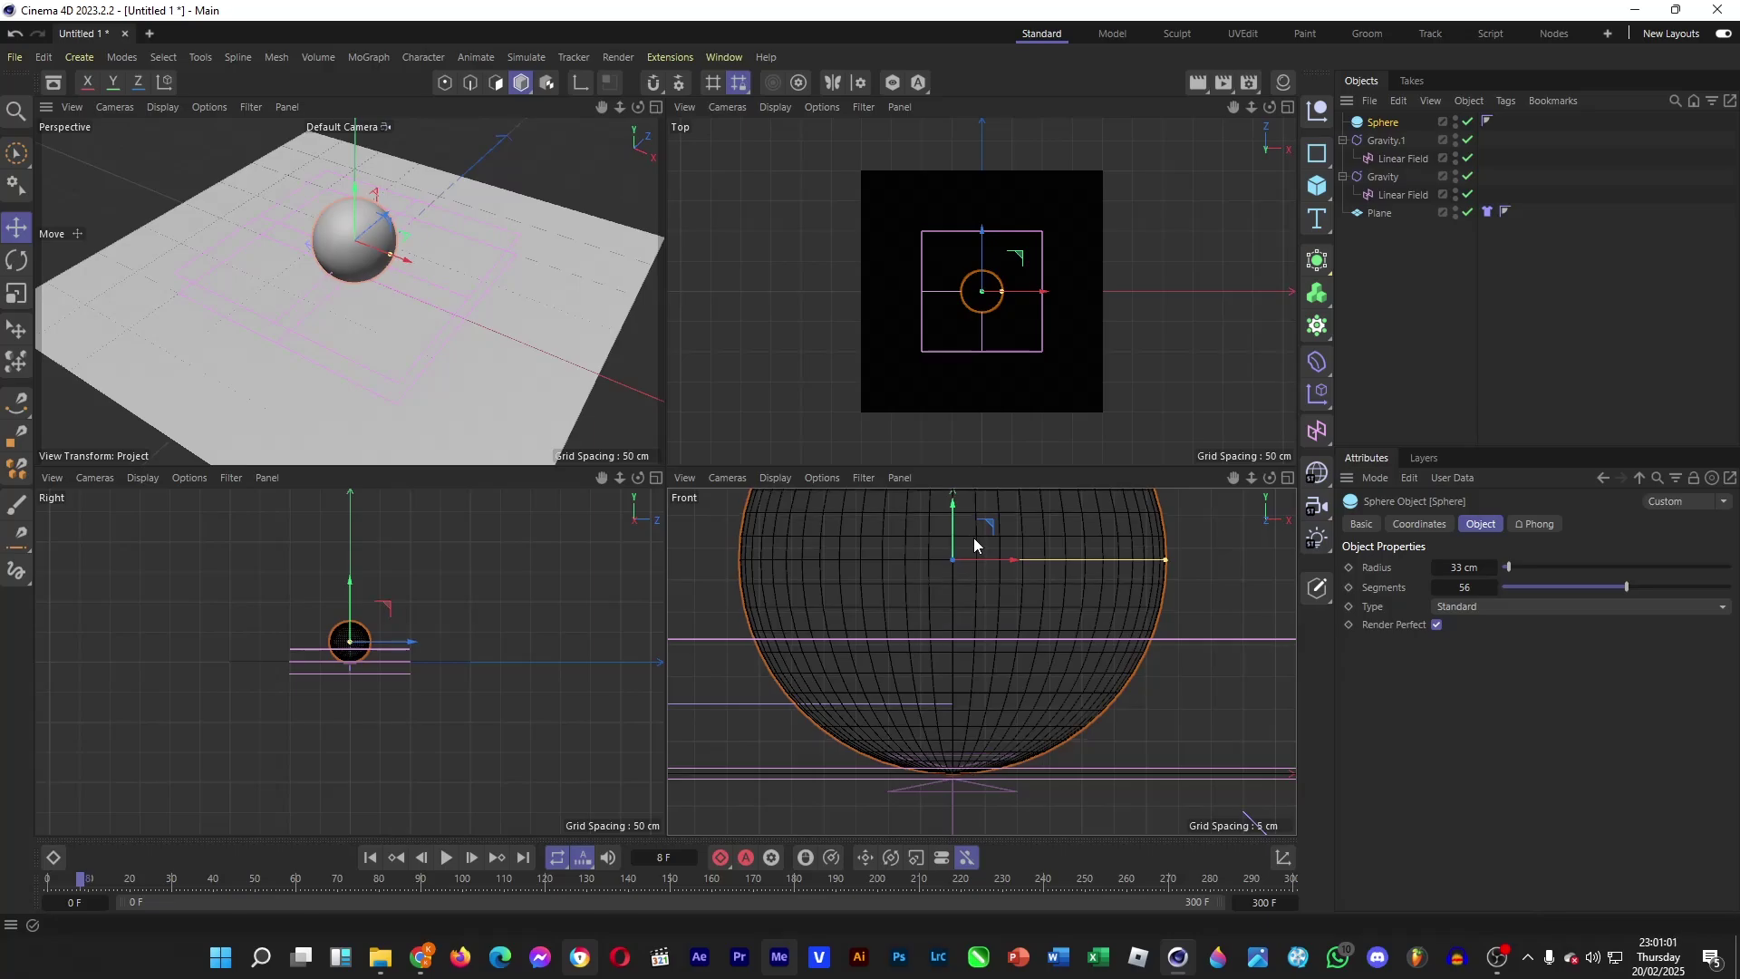
Add a Collider simulation tag to the Sphere, then deselect it.
right_click(1379, 123)
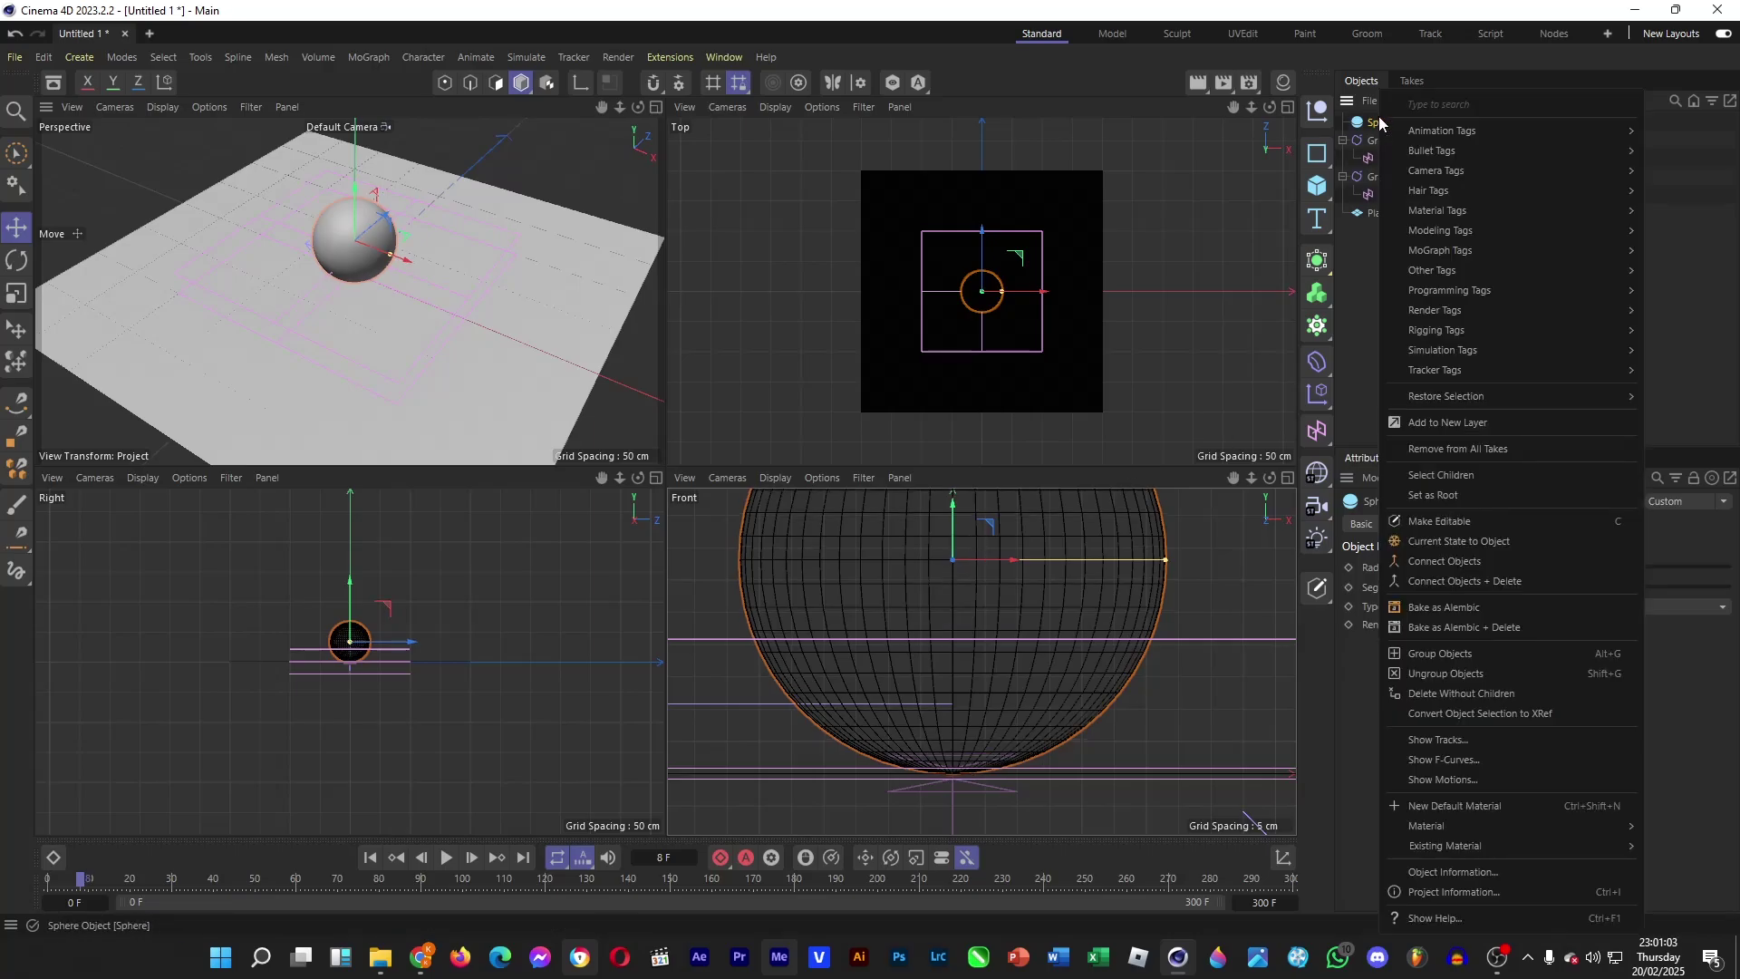
mouse_move(1479, 348)
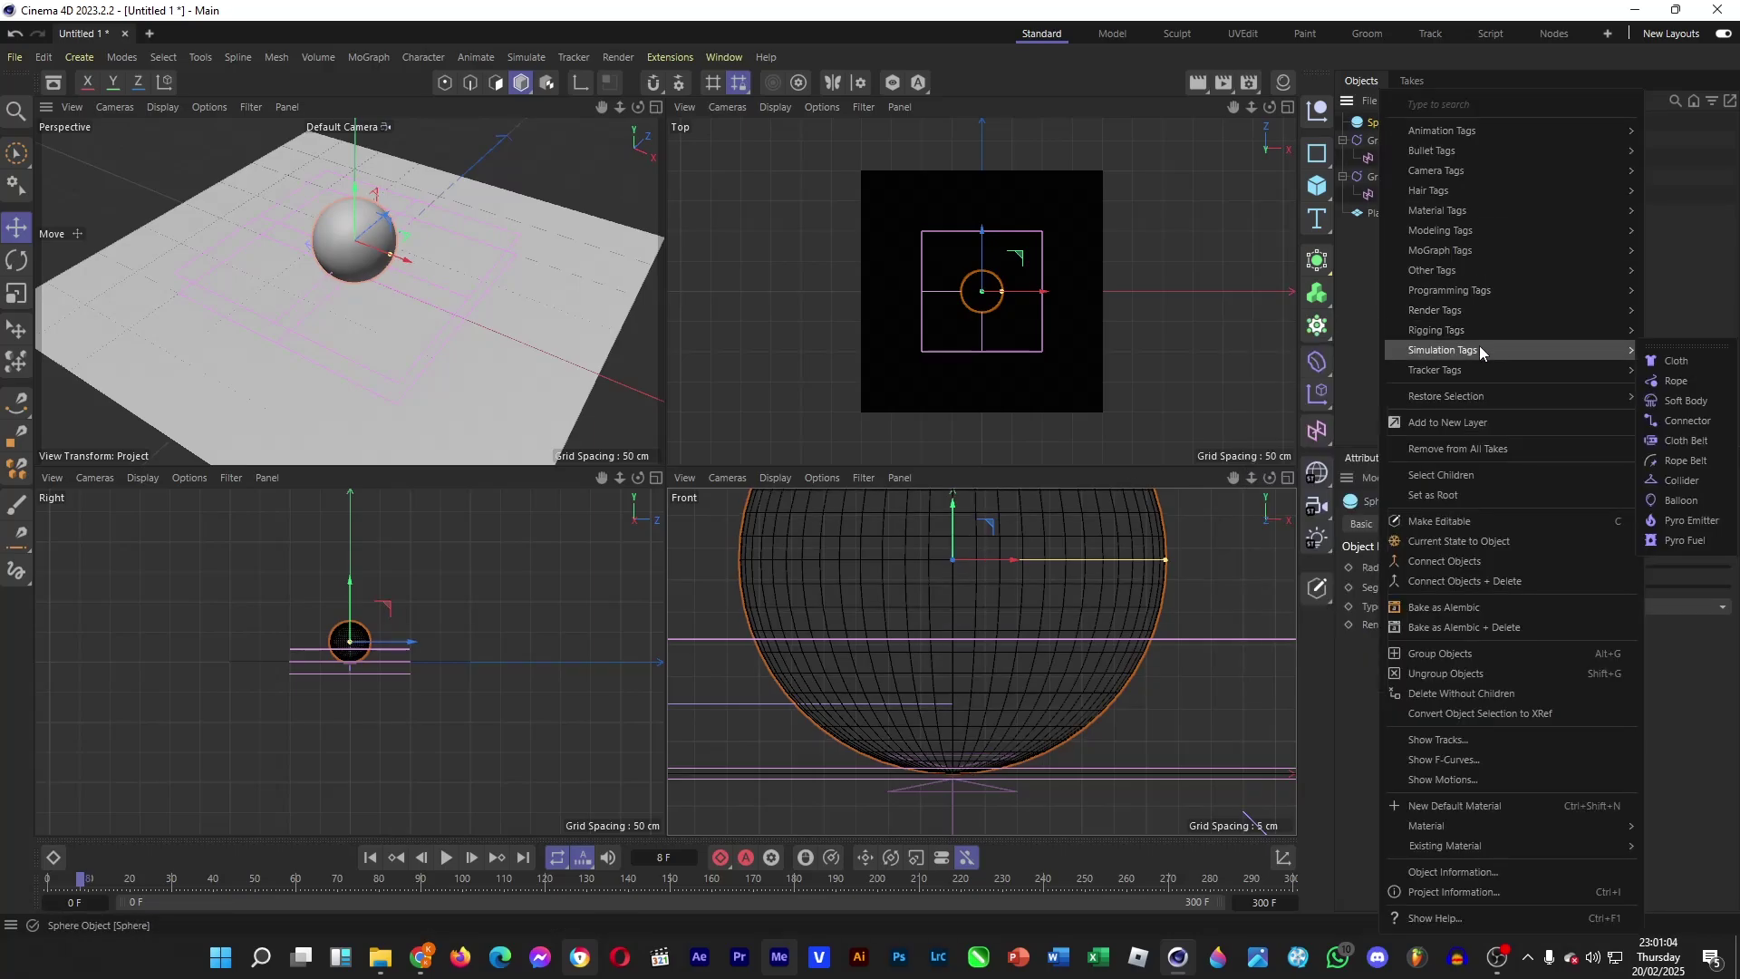
left_click(1684, 482)
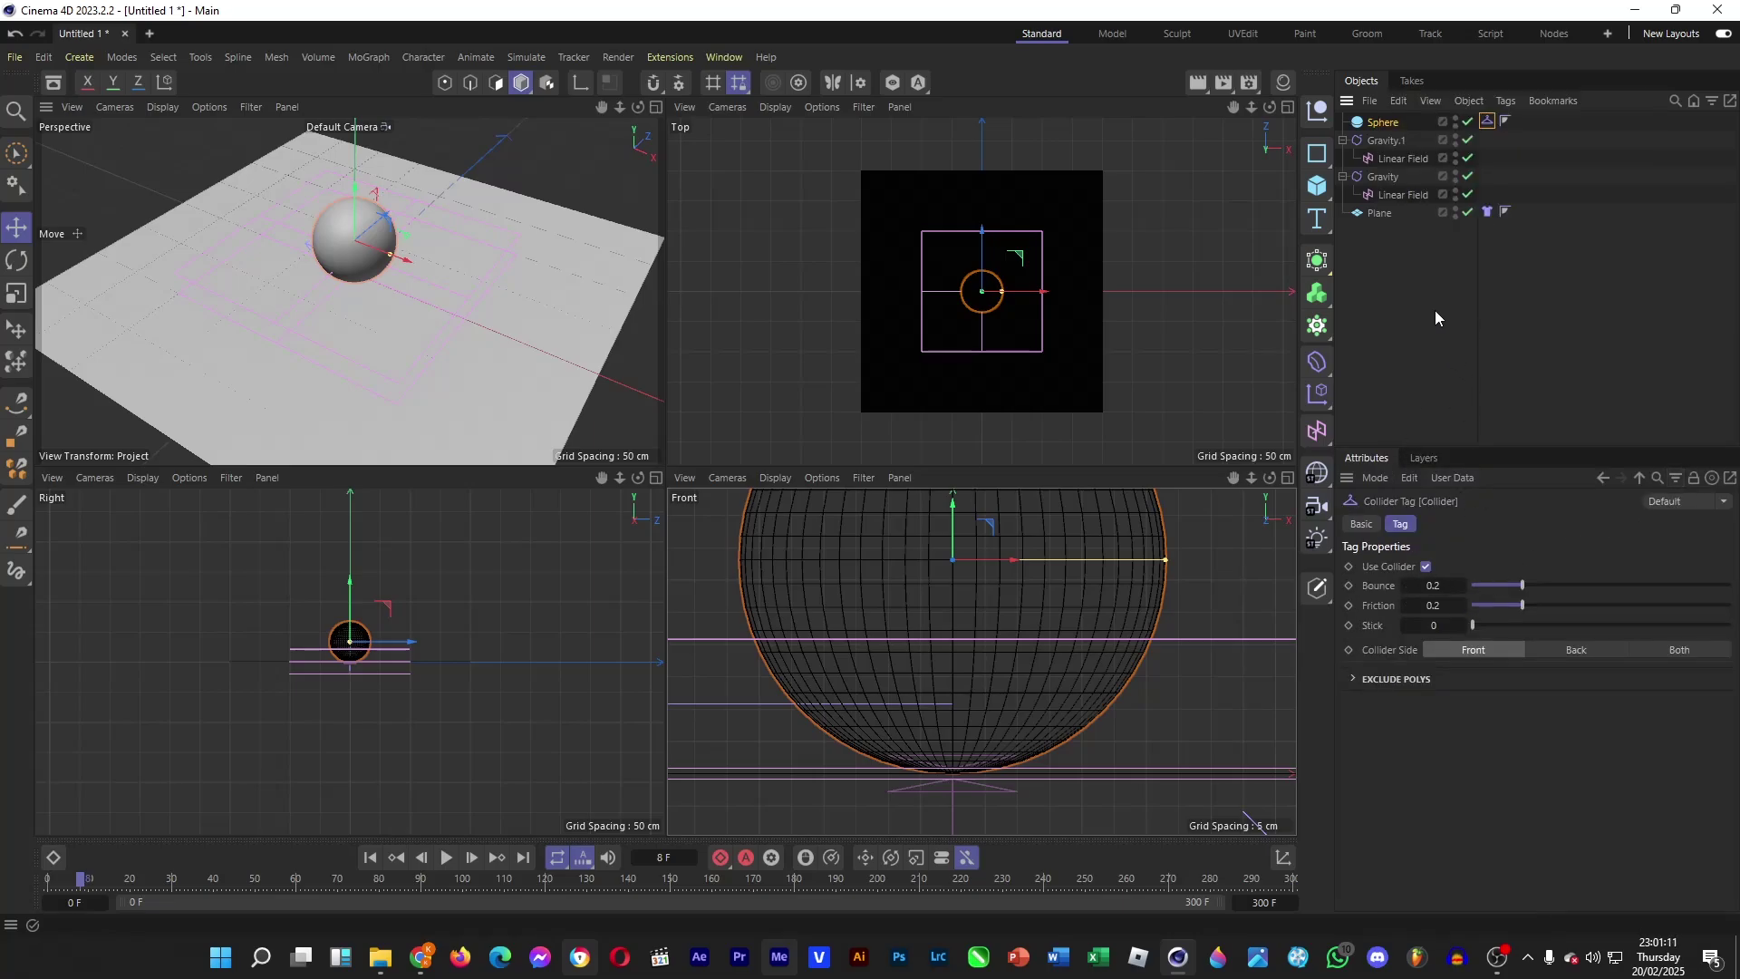
left_click(1409, 339)
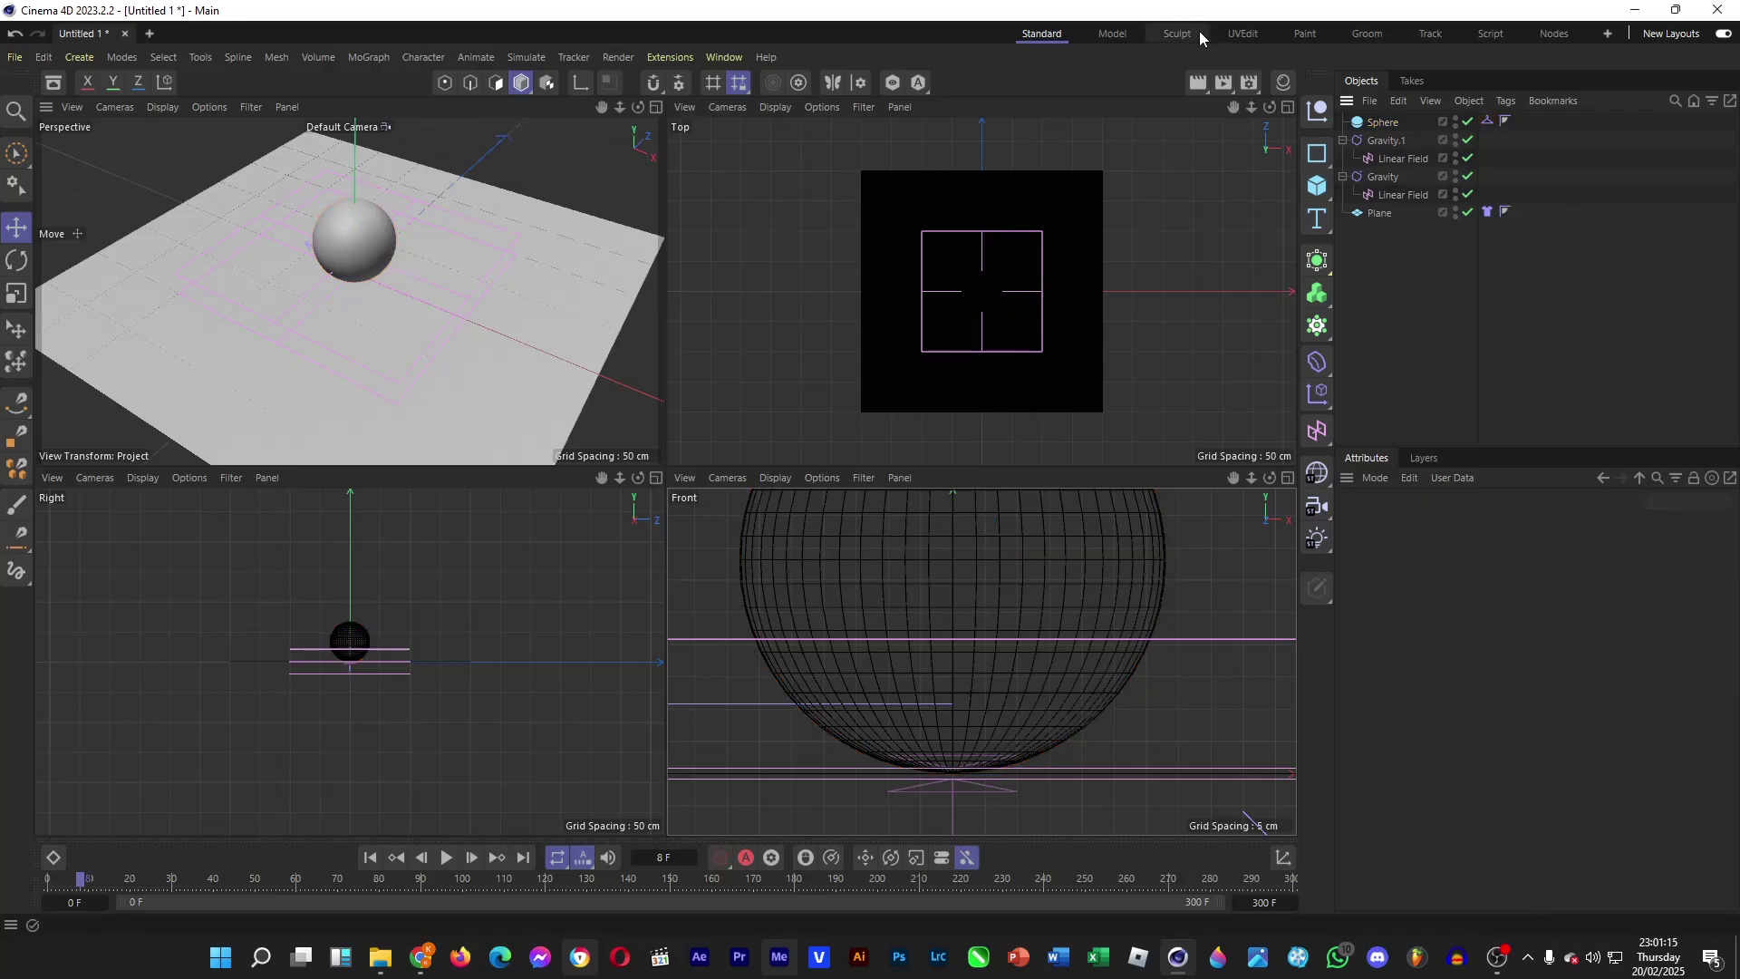
Add a Turbulence force with 0.01 cm strength.
left_click(533, 57)
mouse_move(558, 91)
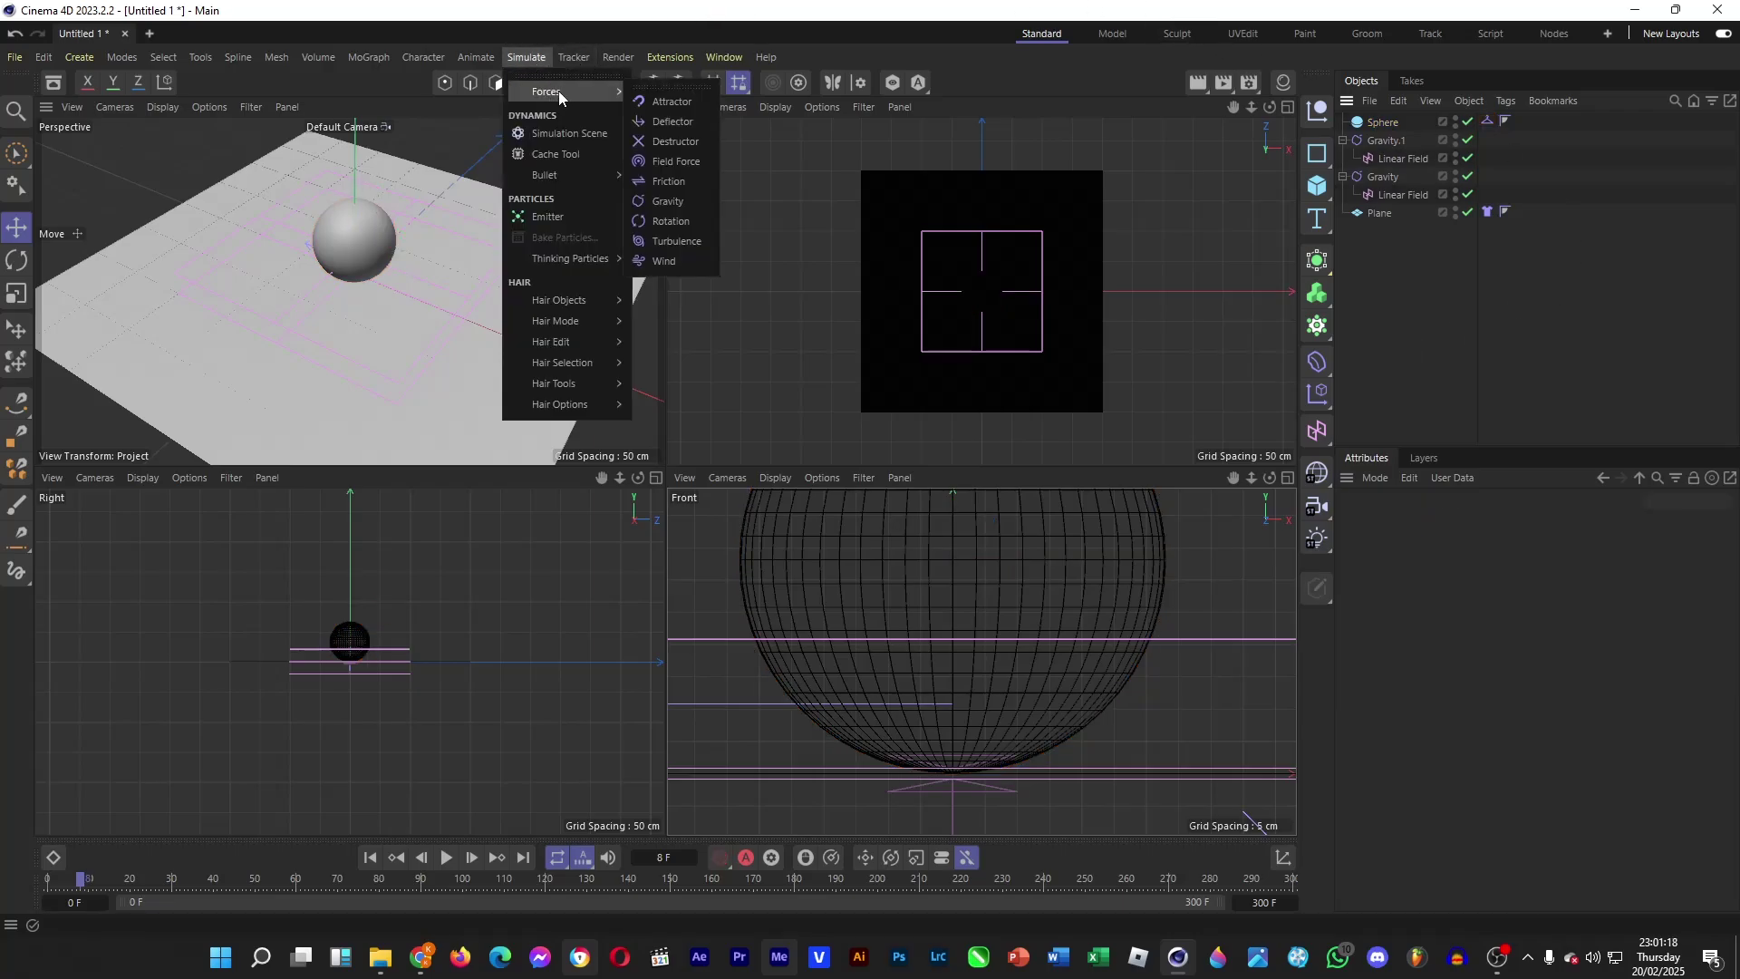
left_click(689, 243)
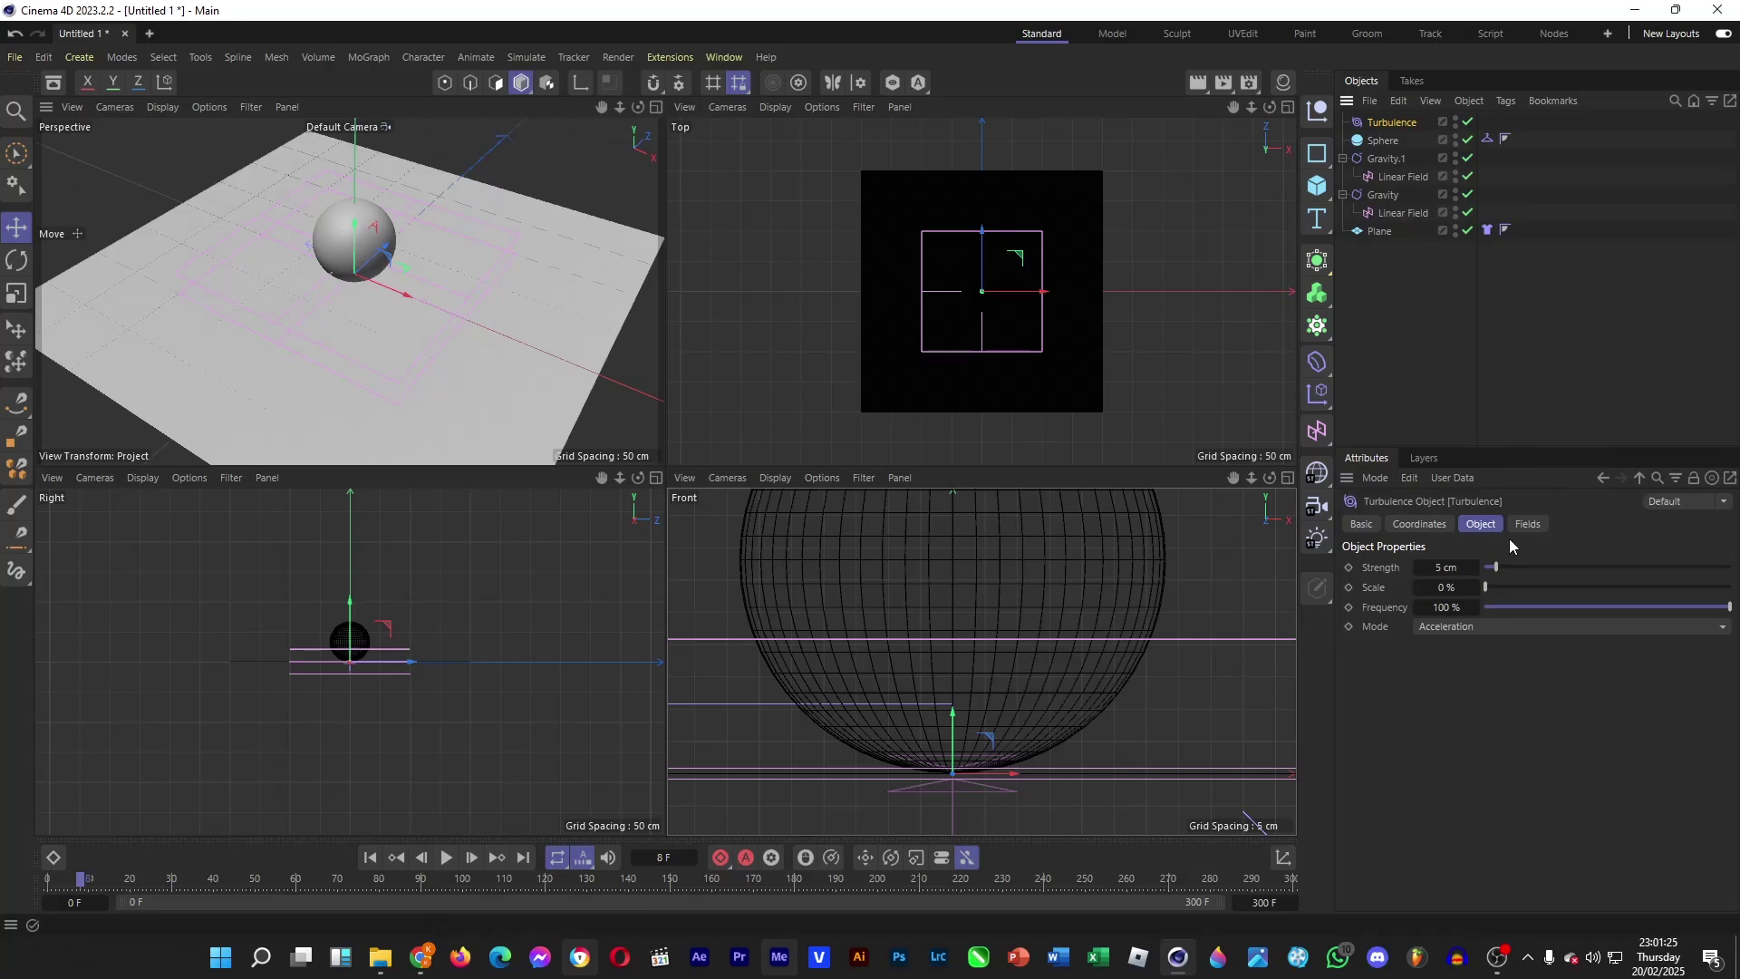
left_click(1443, 568)
type("0.1")
key("BackSpace")
type("01")
key("Return")
Set the turbulence Scale to 10 % and Mode to Aerodynamics Wind.
left_click(1448, 588)
key("BackSpace")
left_click(1443, 624)
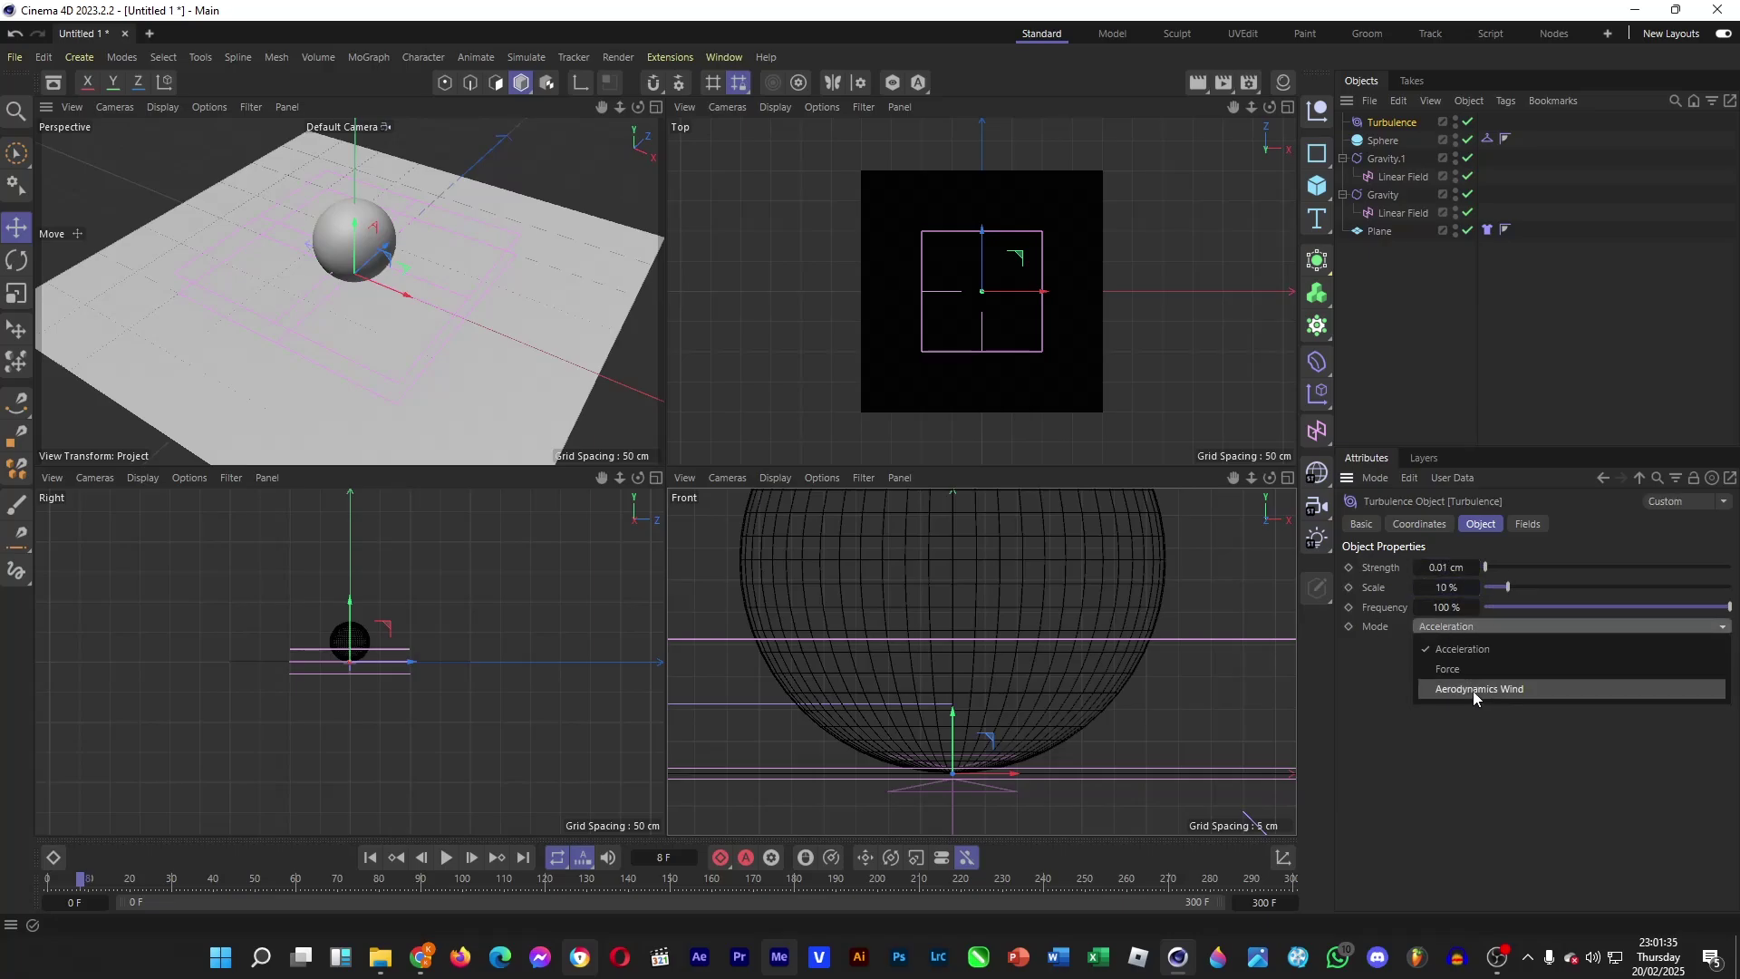
left_click(1474, 691)
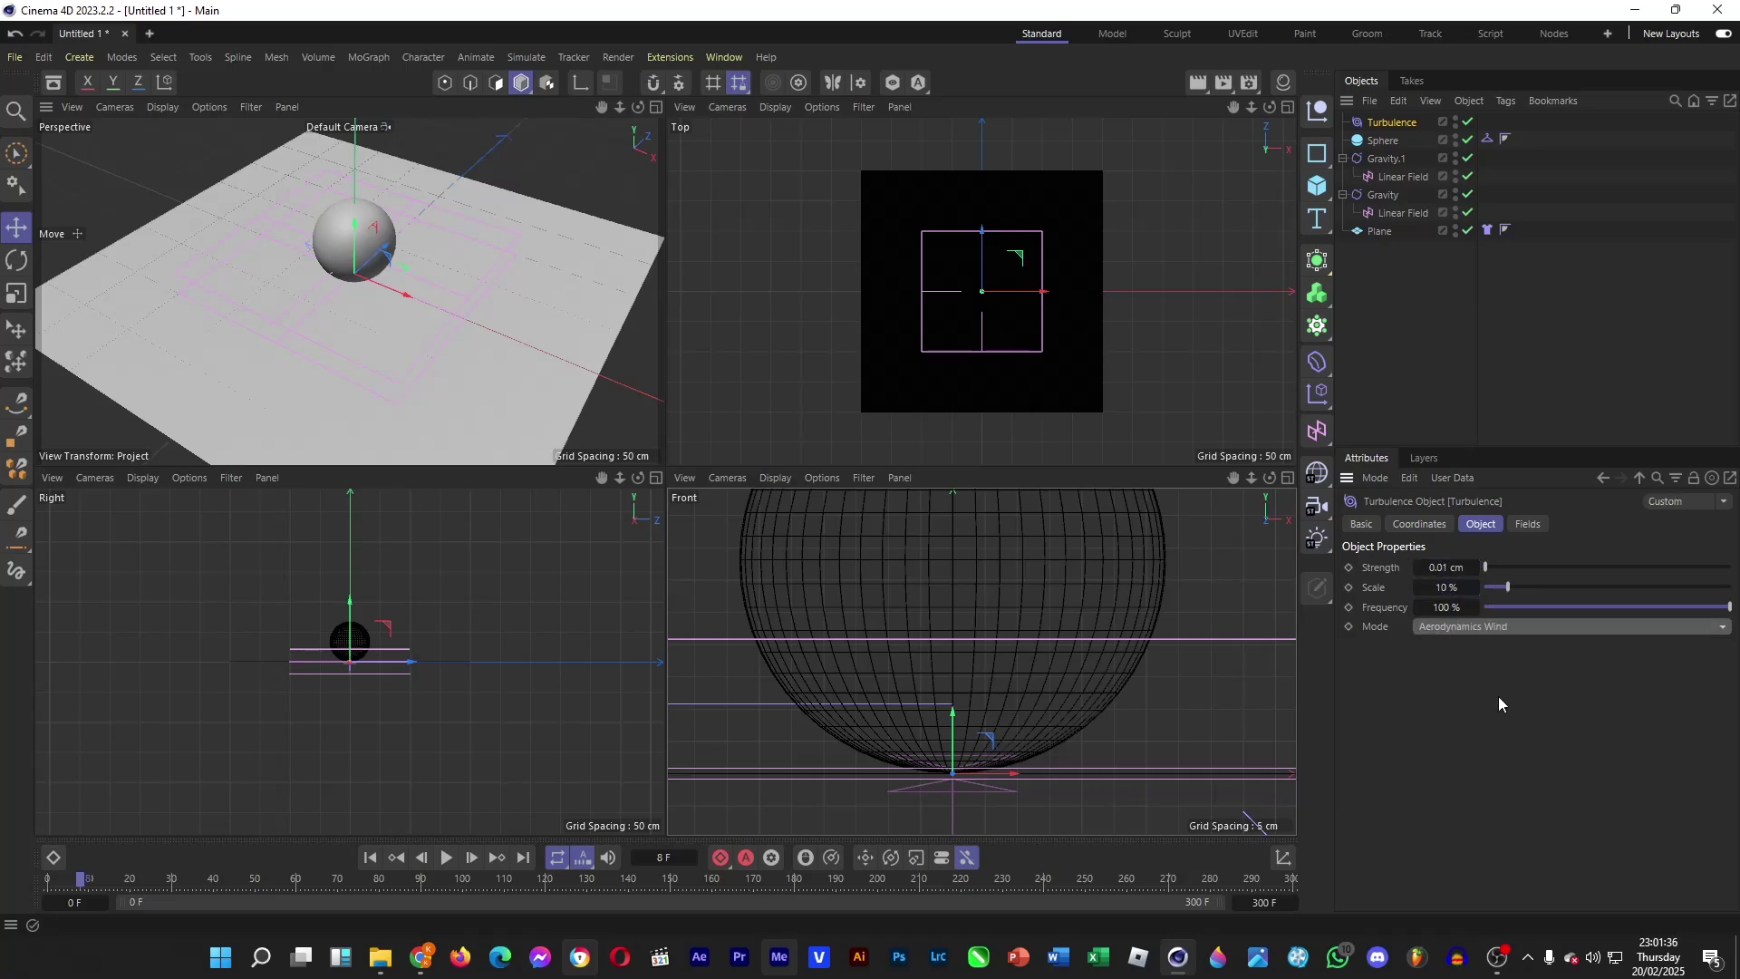
Confirm Mat uses Reflection (Legacy) and apply Mat to the Sphere.
left_click(1419, 346)
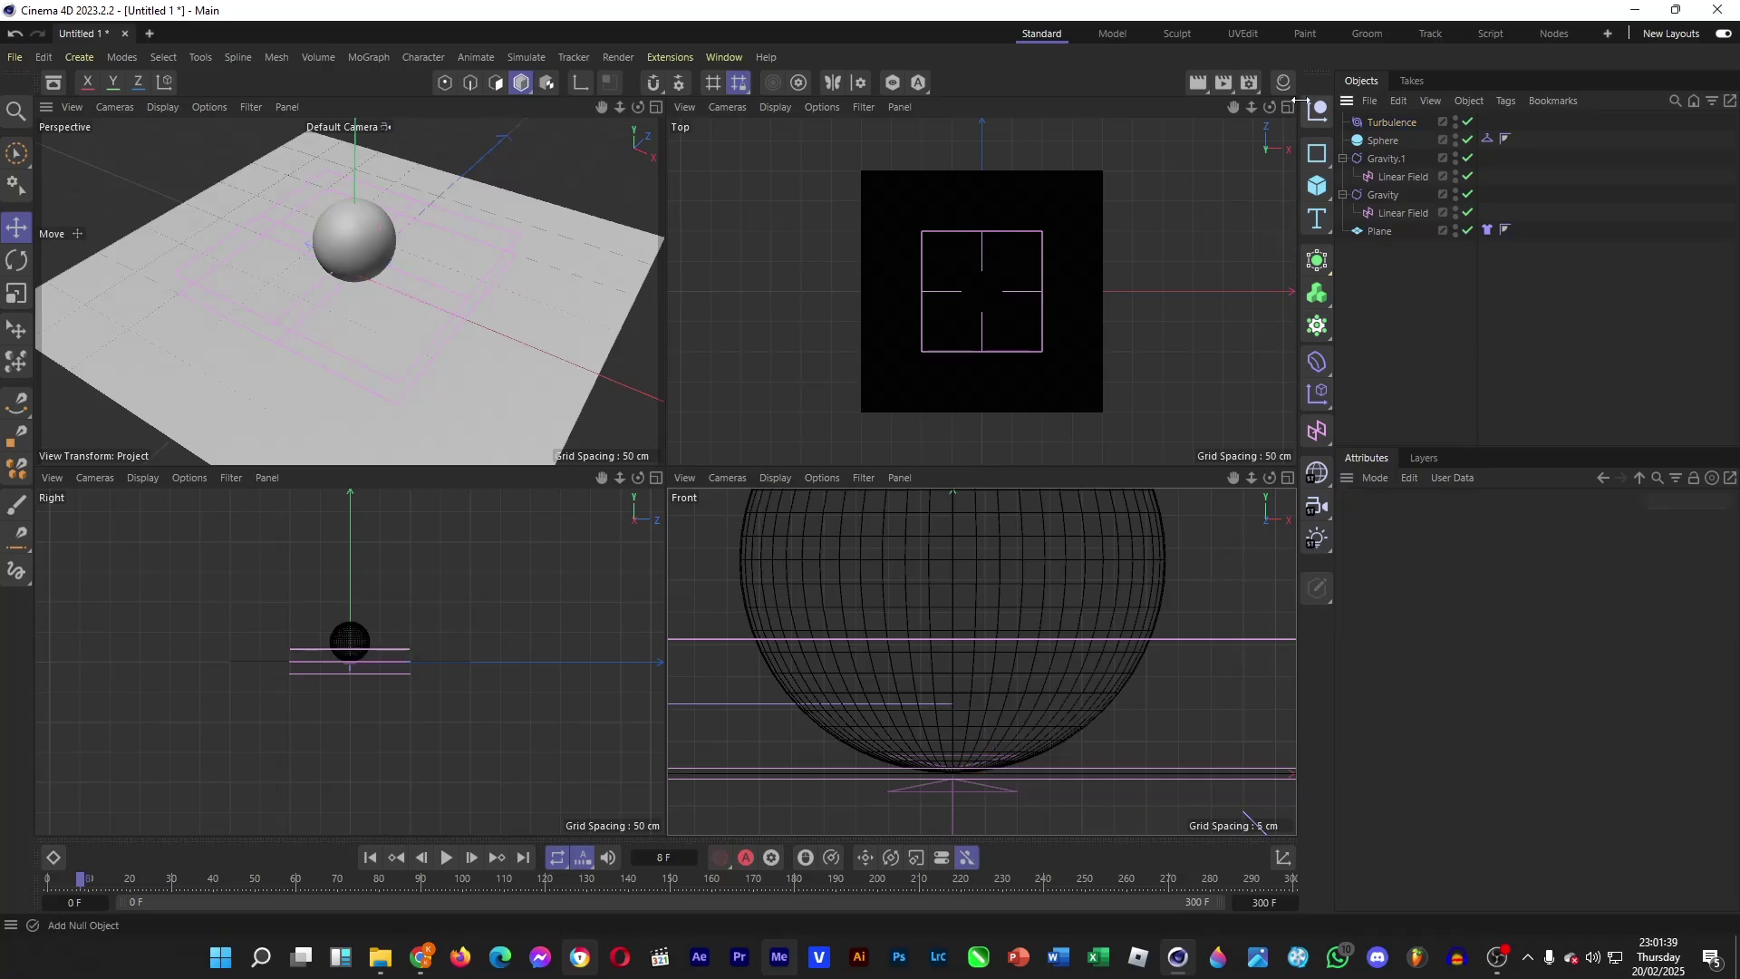
left_click(1287, 85)
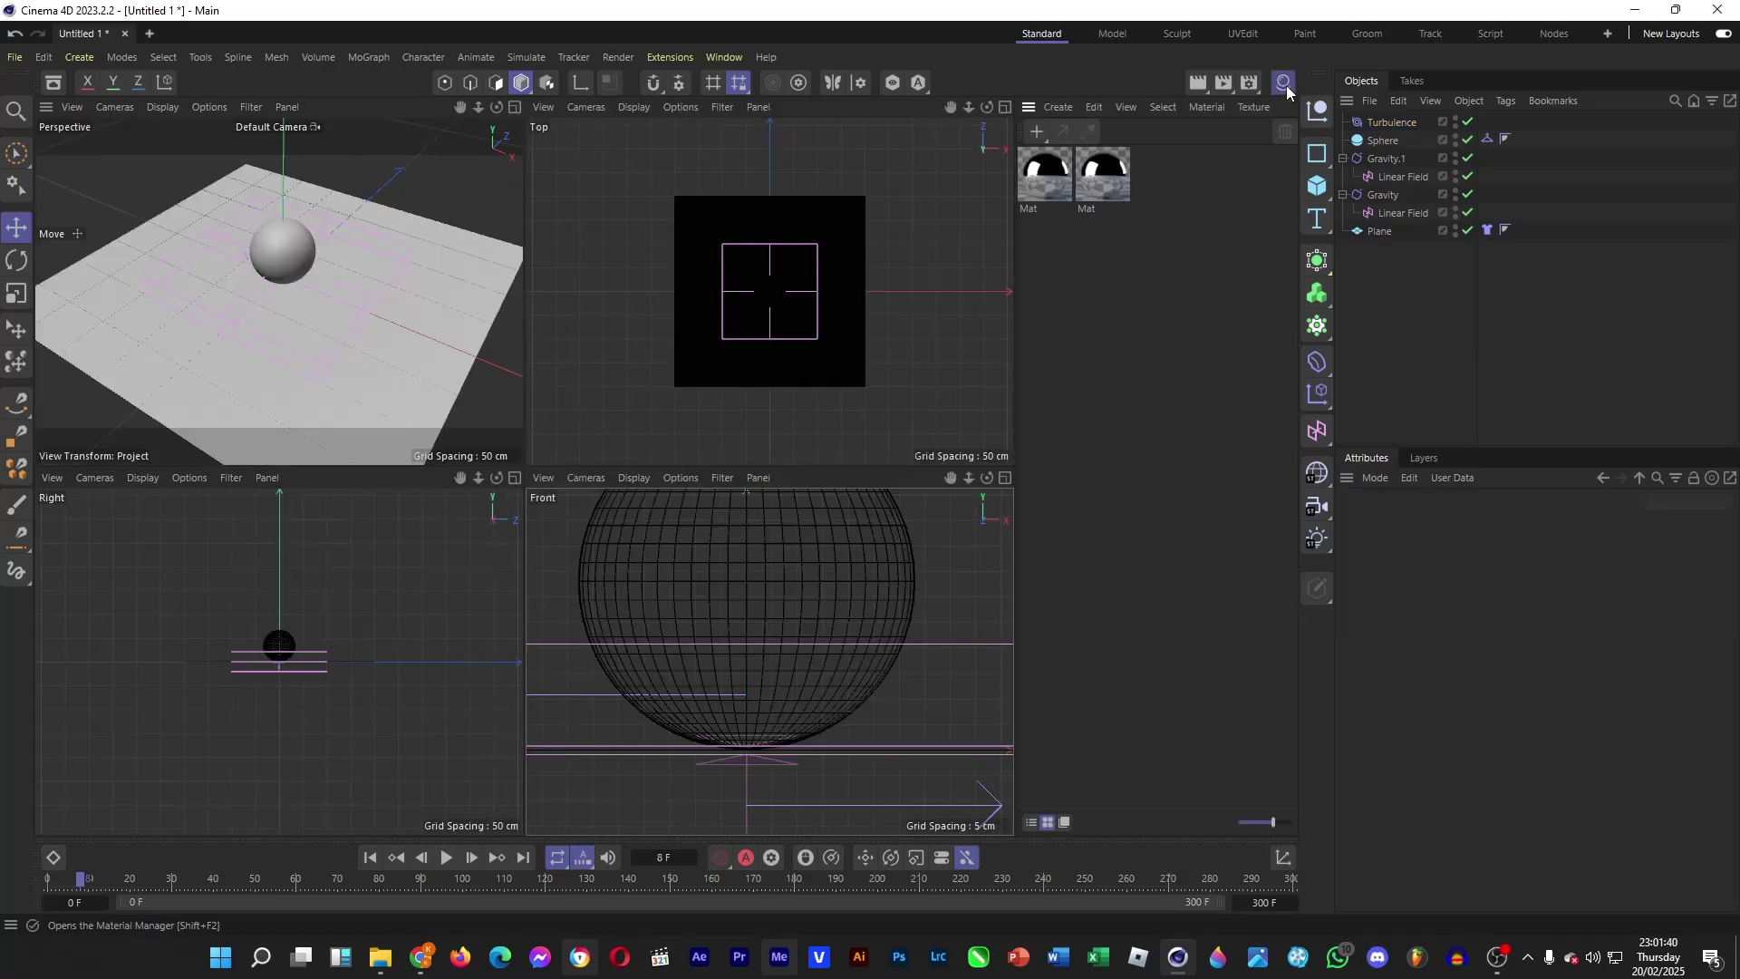
double_click(1041, 182)
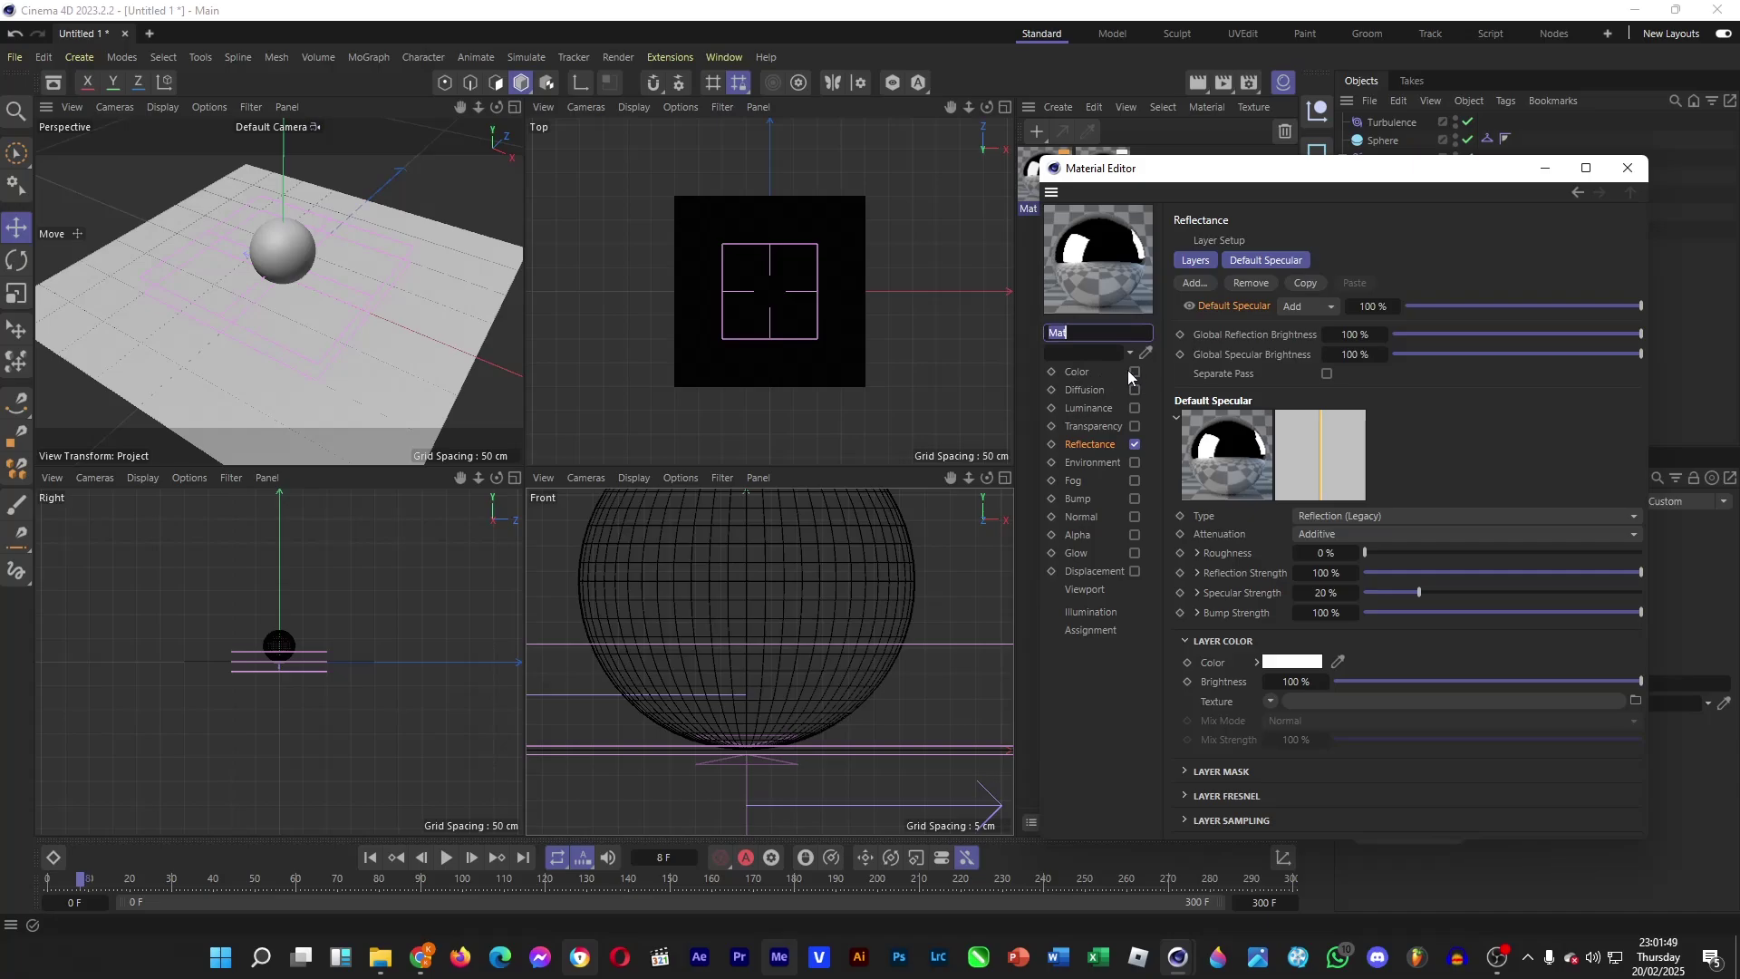
left_click(1095, 444)
left_click(1351, 517)
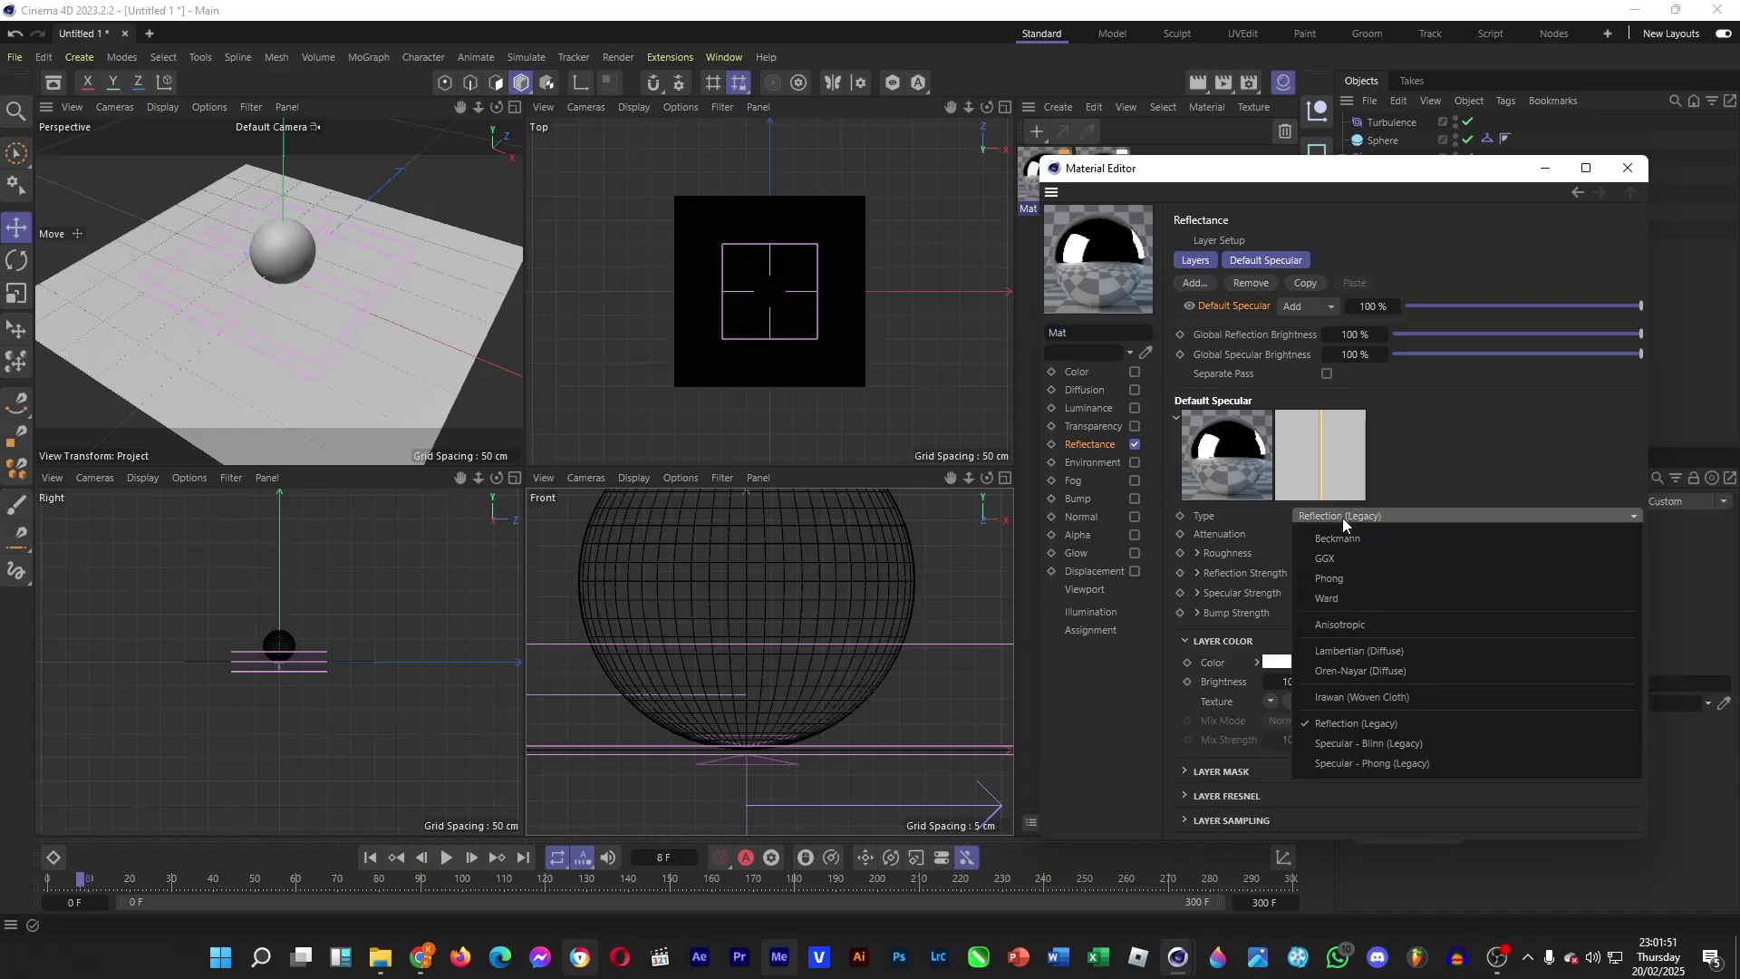
left_click(1483, 457)
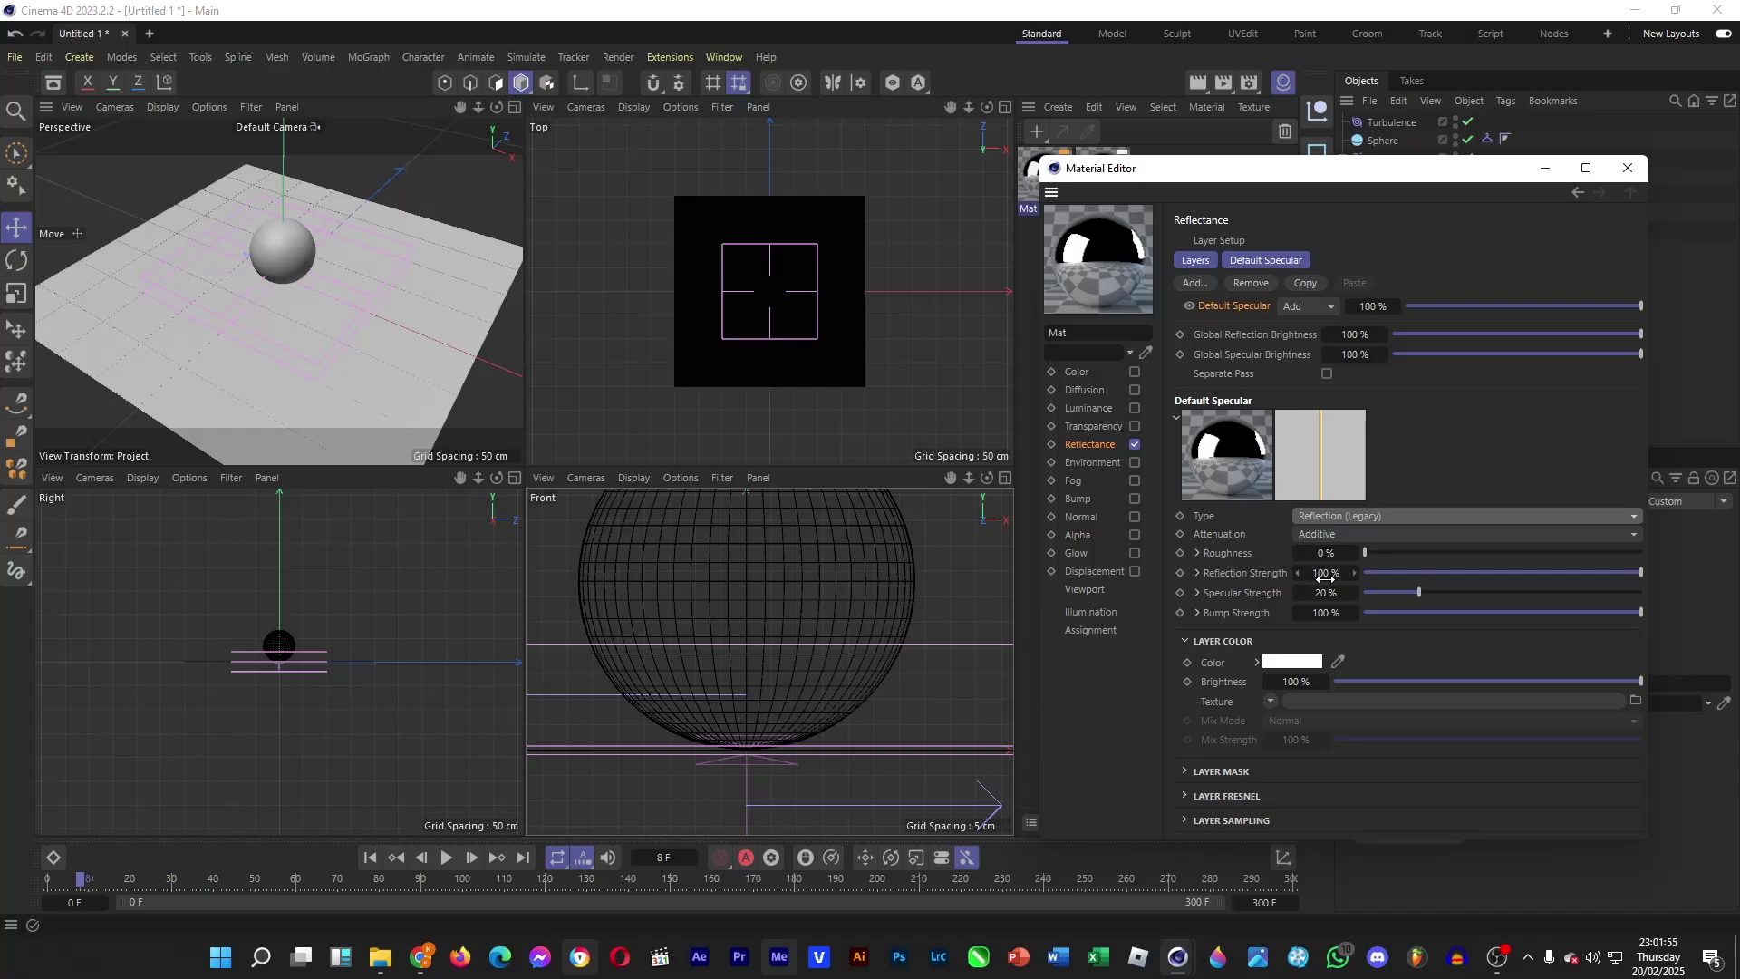
left_click(1628, 168)
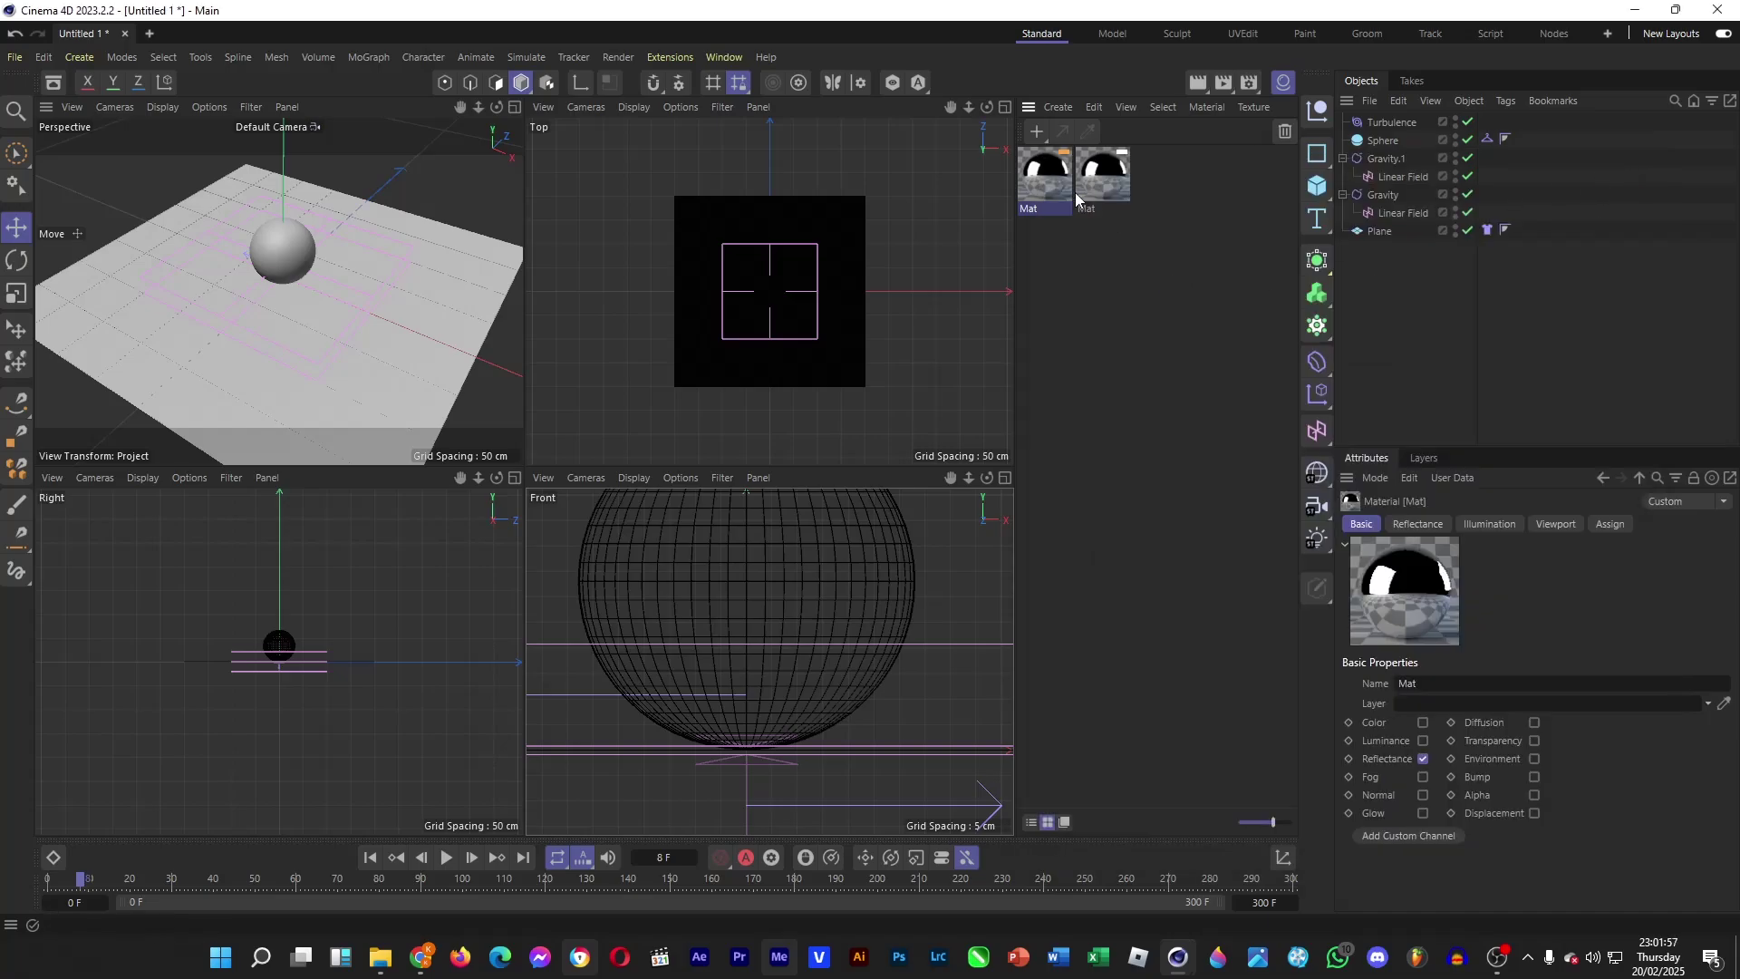
left_click_drag(1075, 192, 1380, 232)
left_click_drag(1382, 142, 1378, 143)
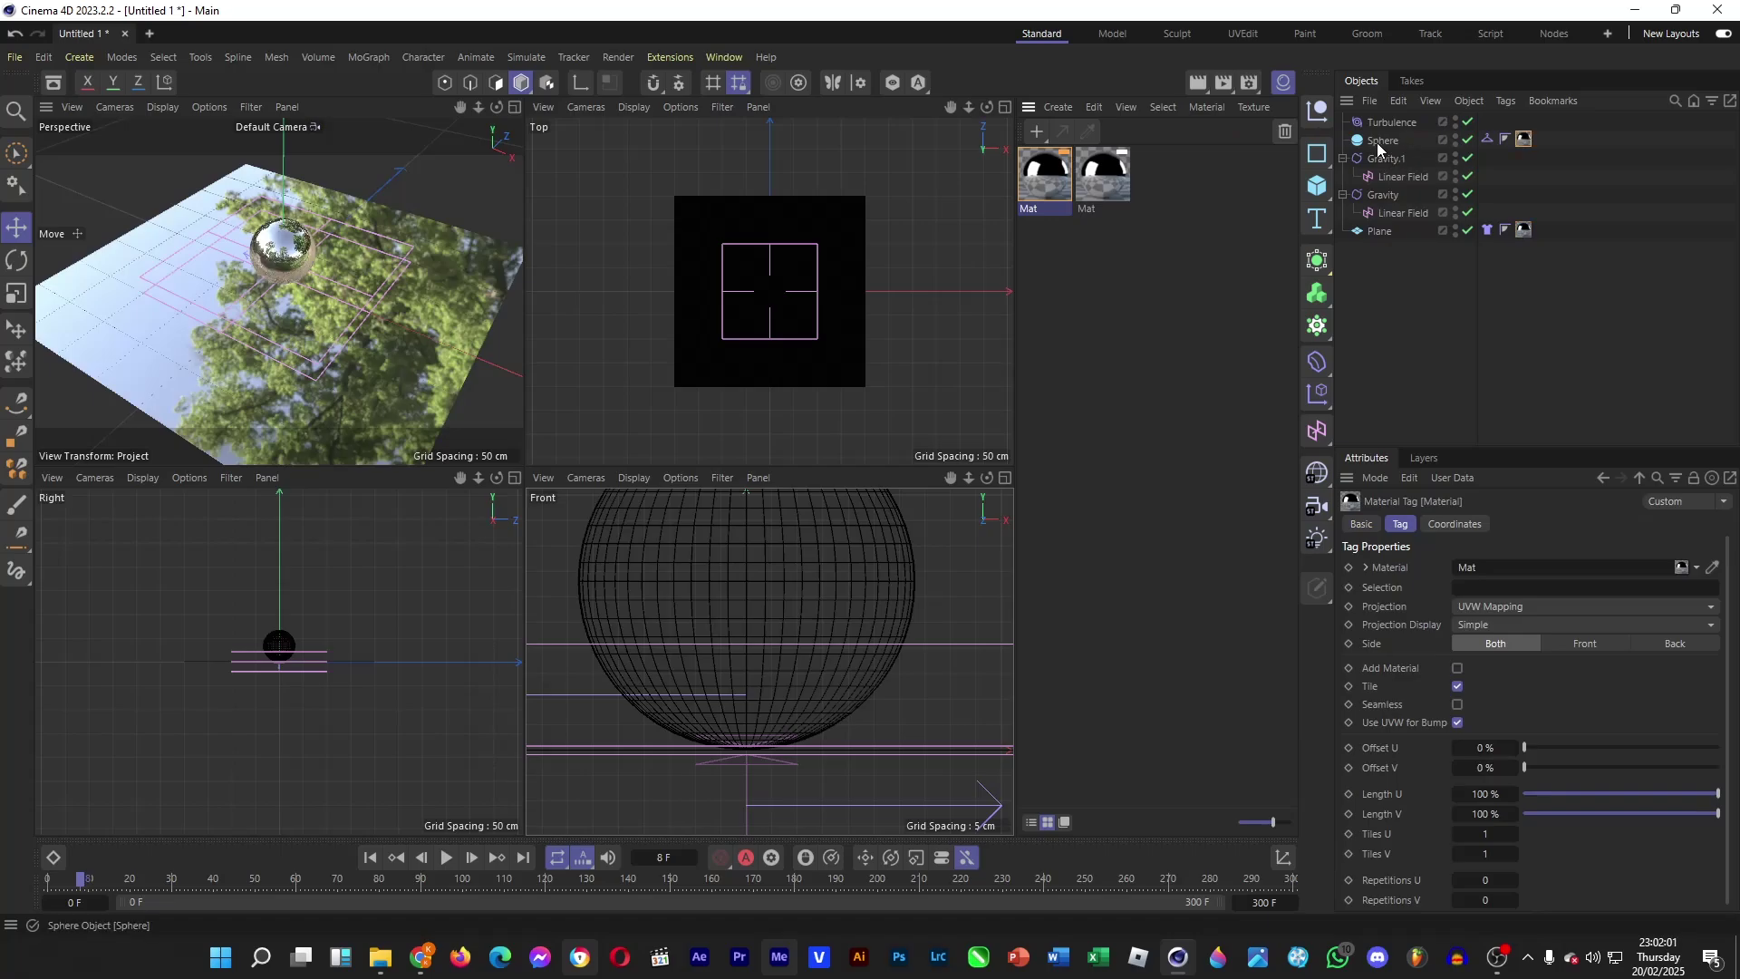
Add a Physical Sky from the Light flyout and enable its Clouds option.
left_click(1314, 544)
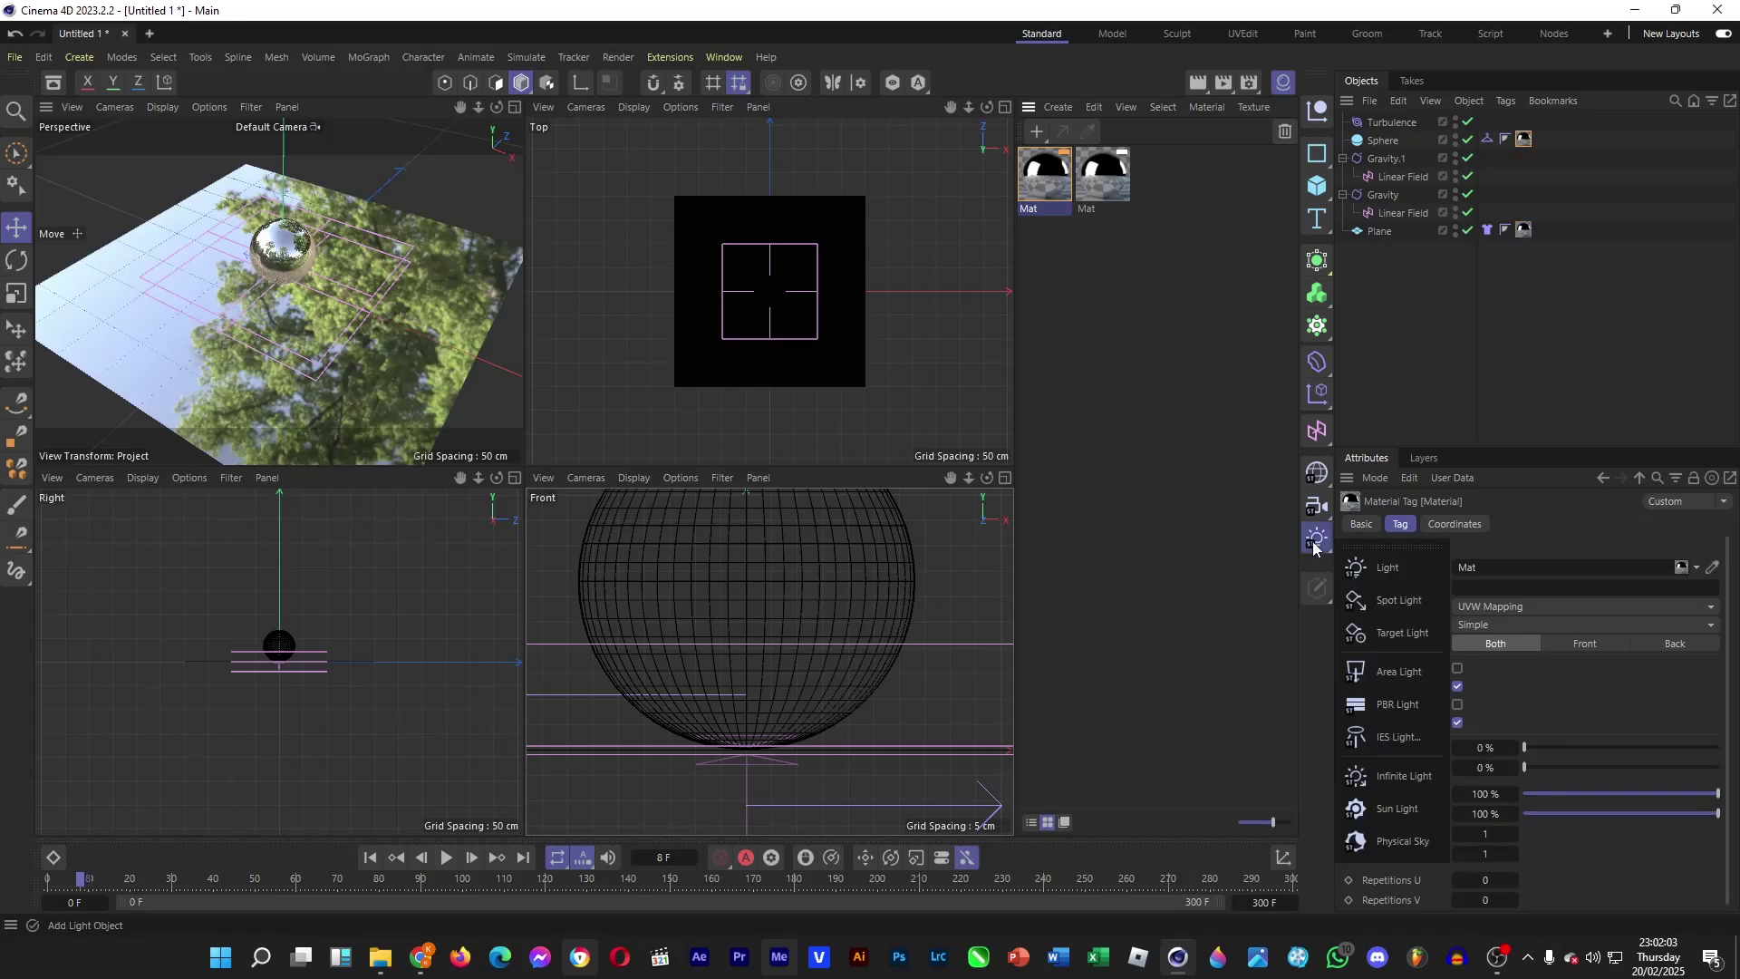
left_click(1407, 838)
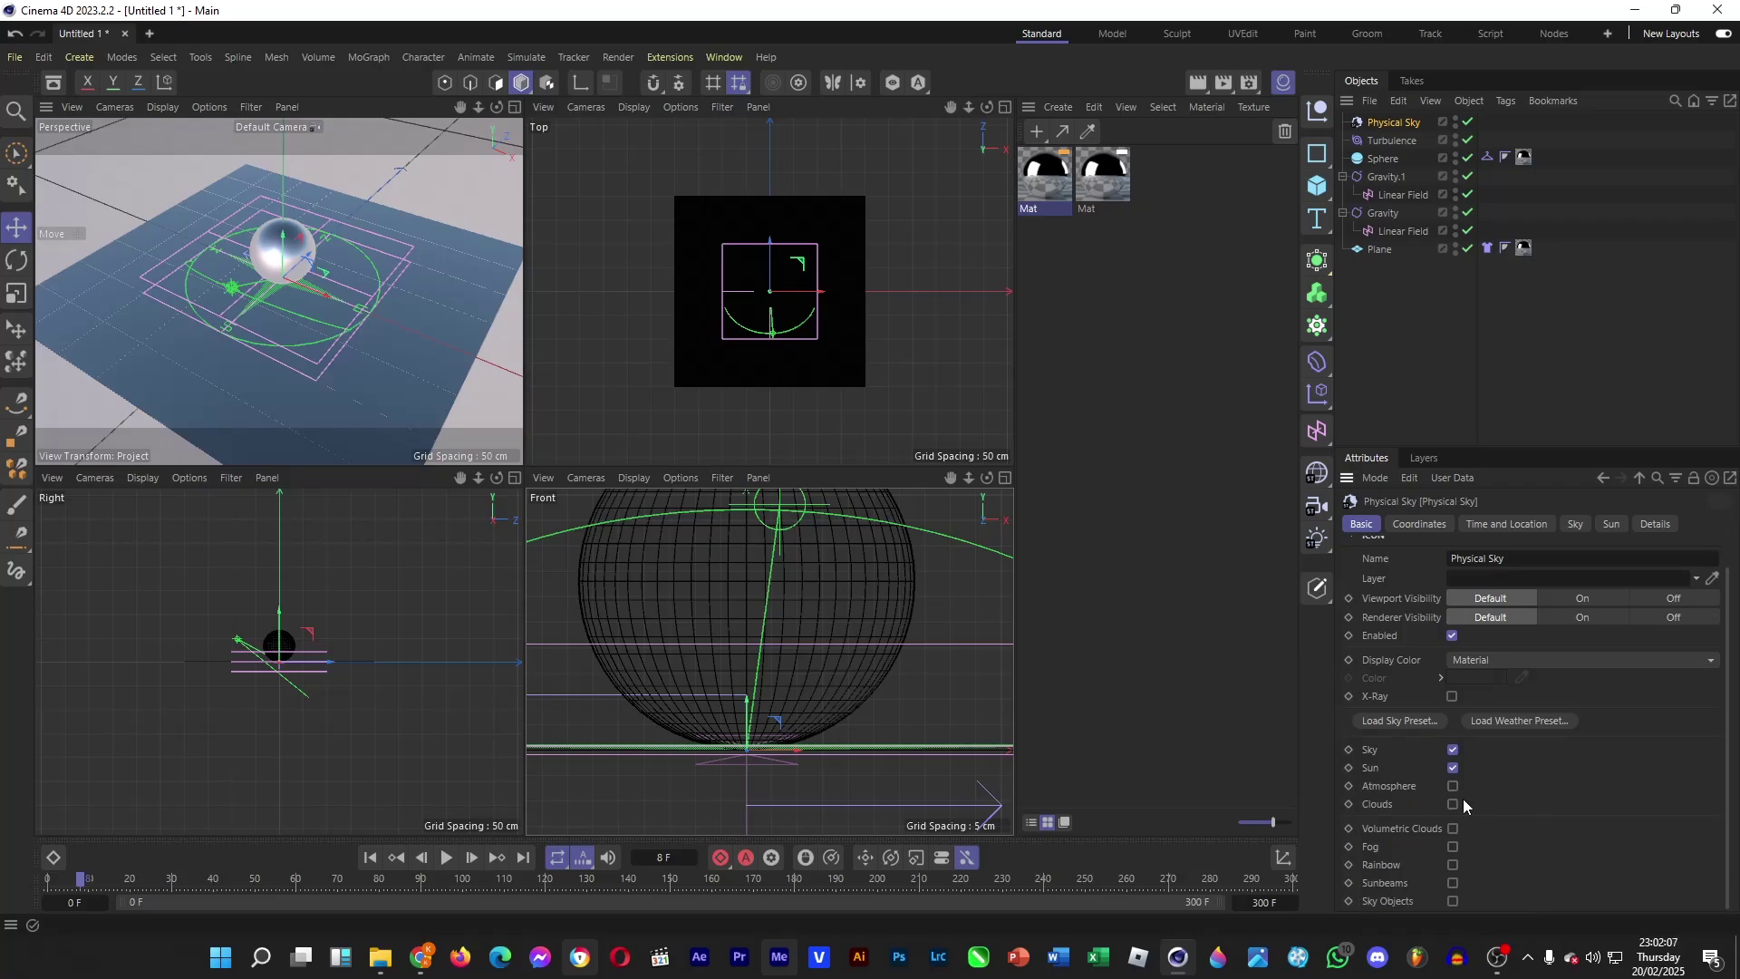
left_click(1452, 805)
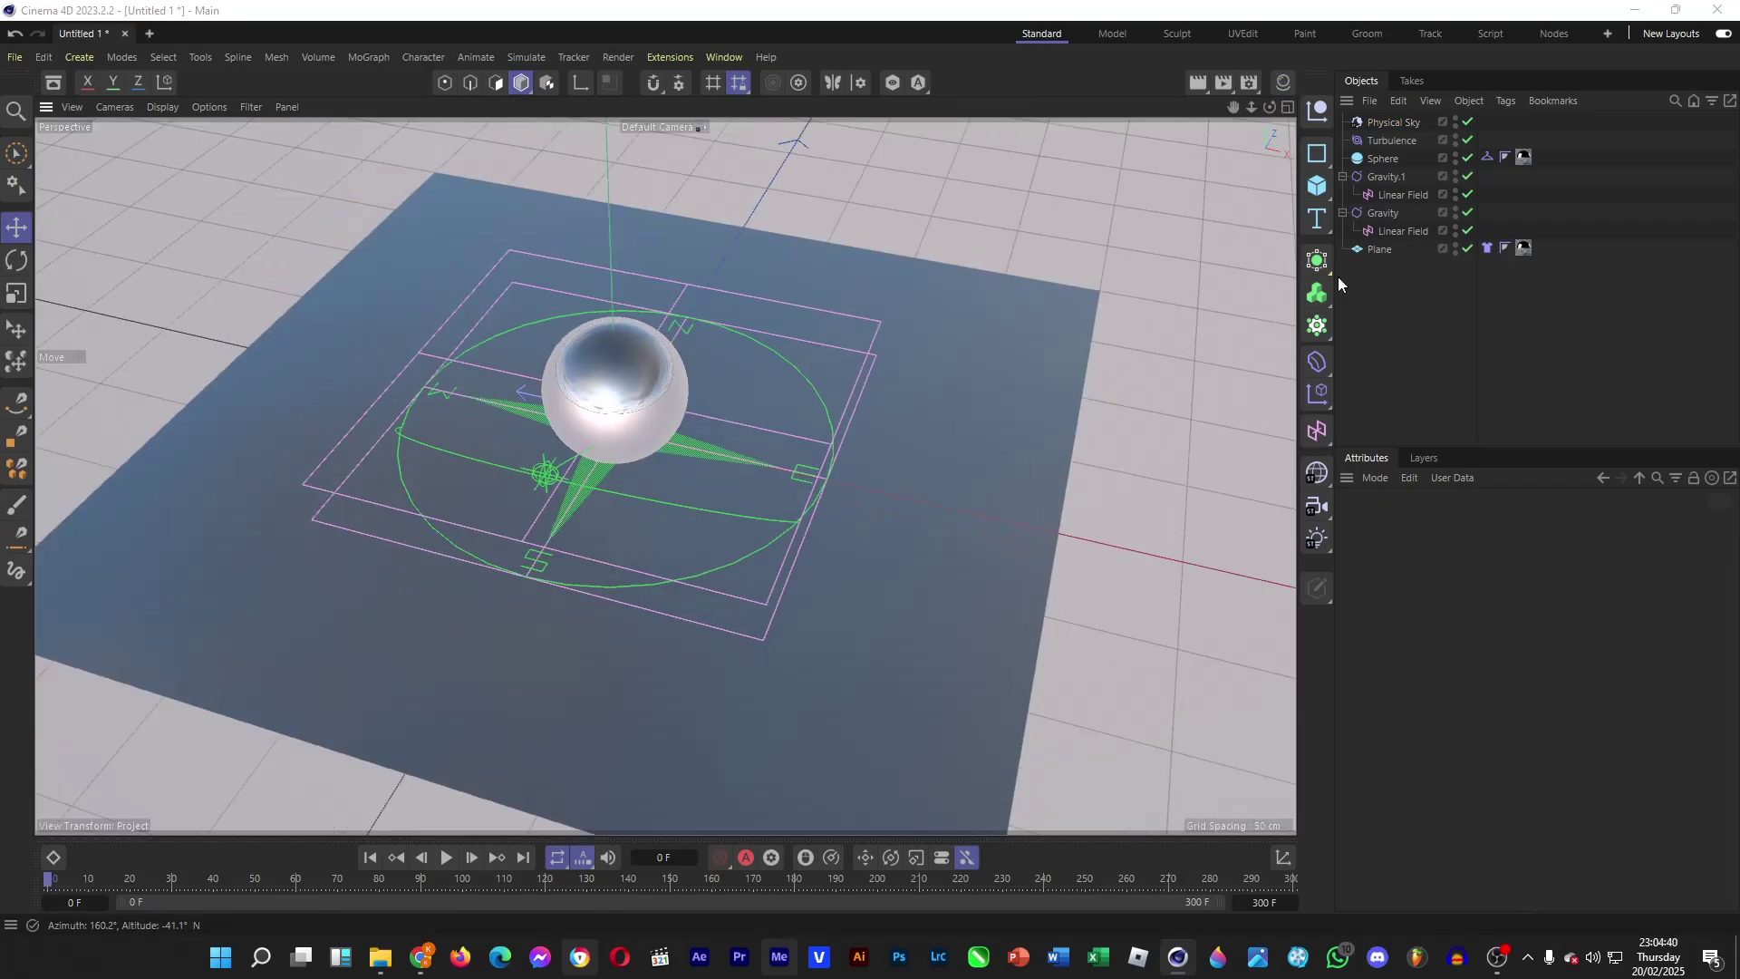
Move the sphere to the plane's lower-left edge and keyframe its position at frame 0.
left_click(1384, 160)
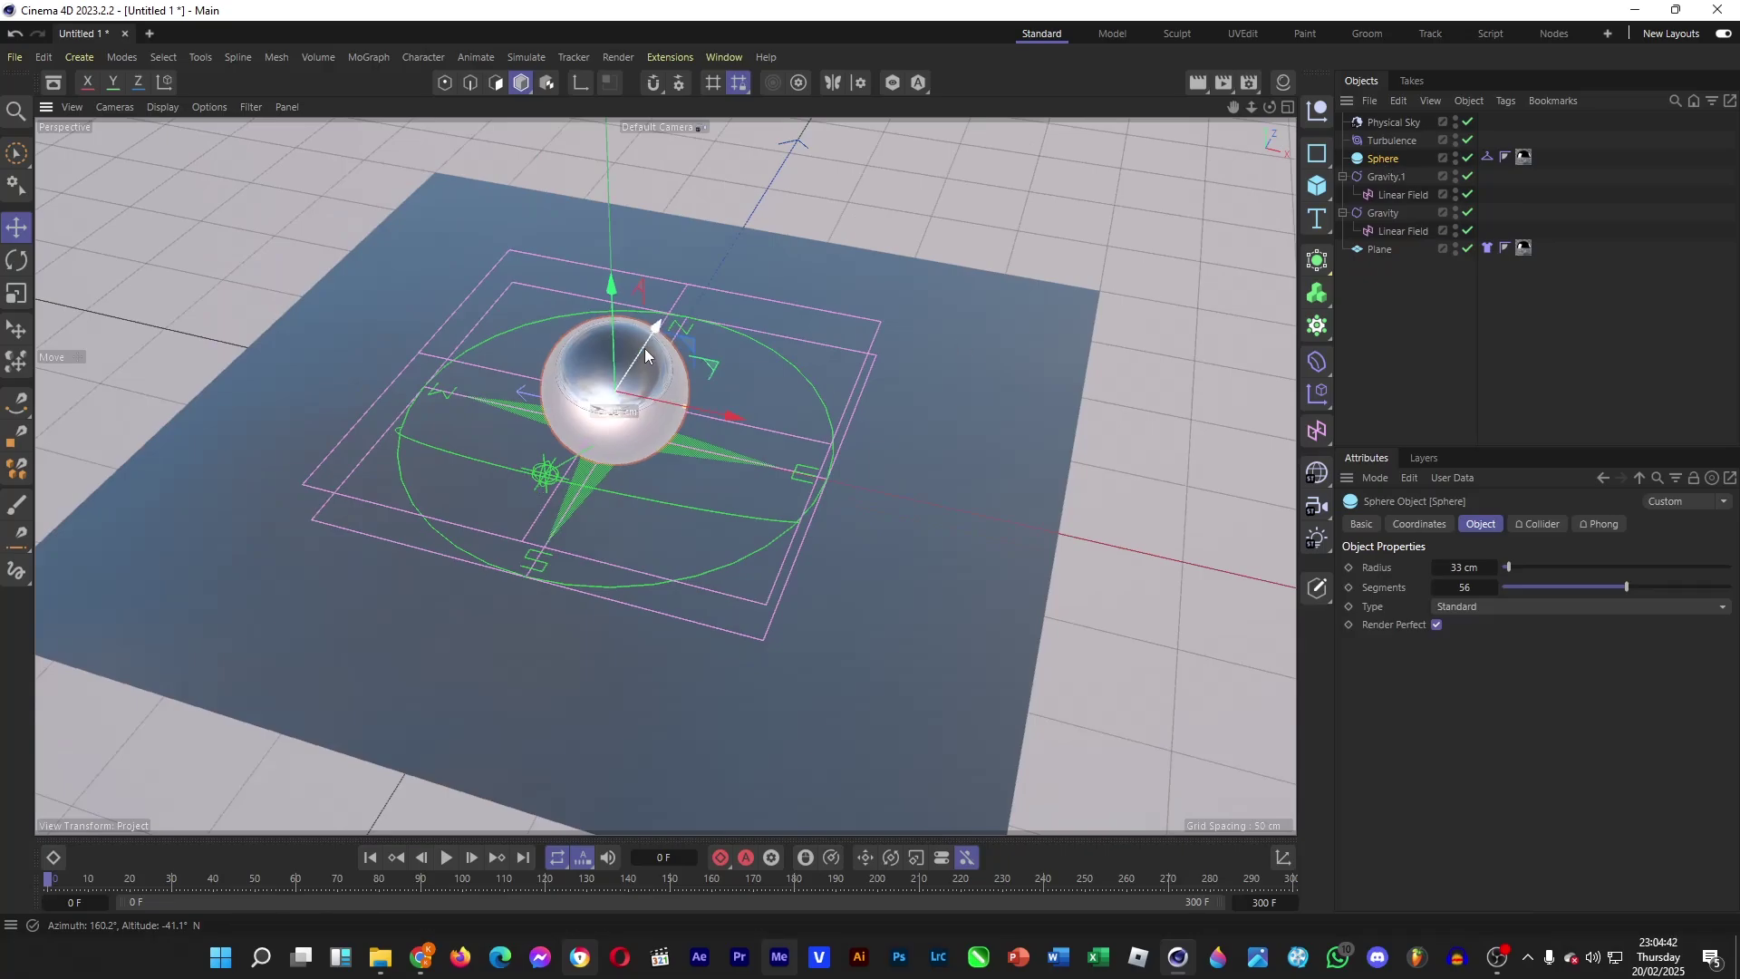
left_click_drag(651, 361, 297, 609)
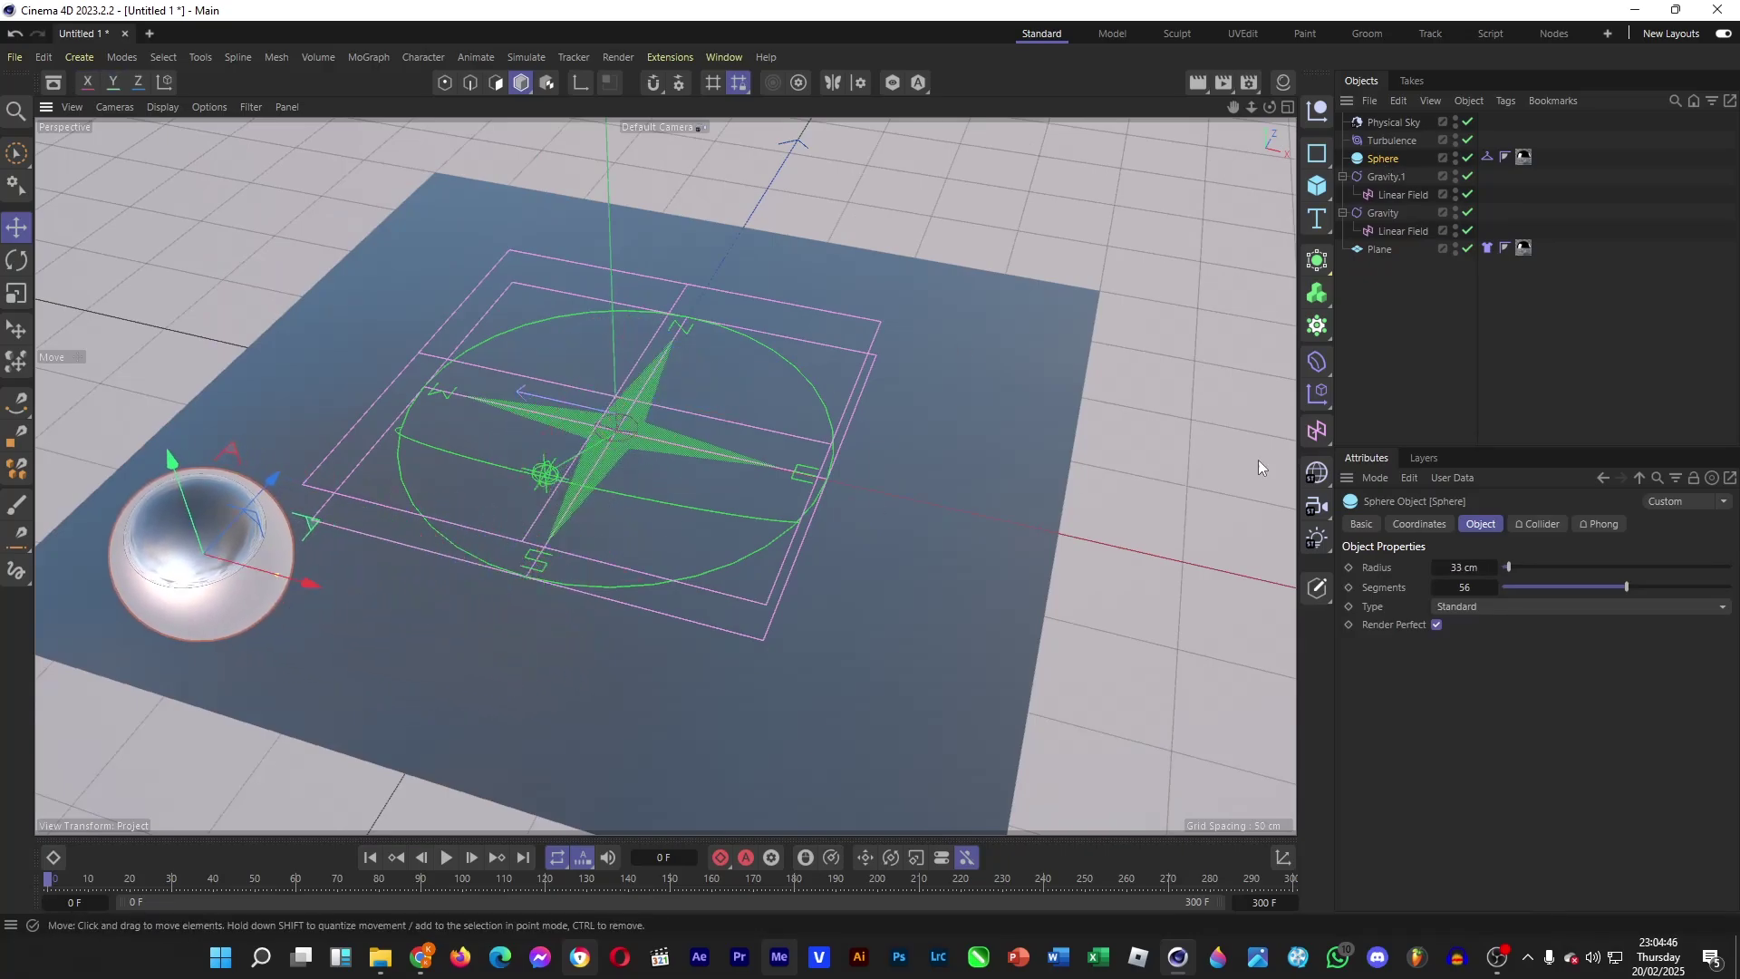
left_click(1429, 525)
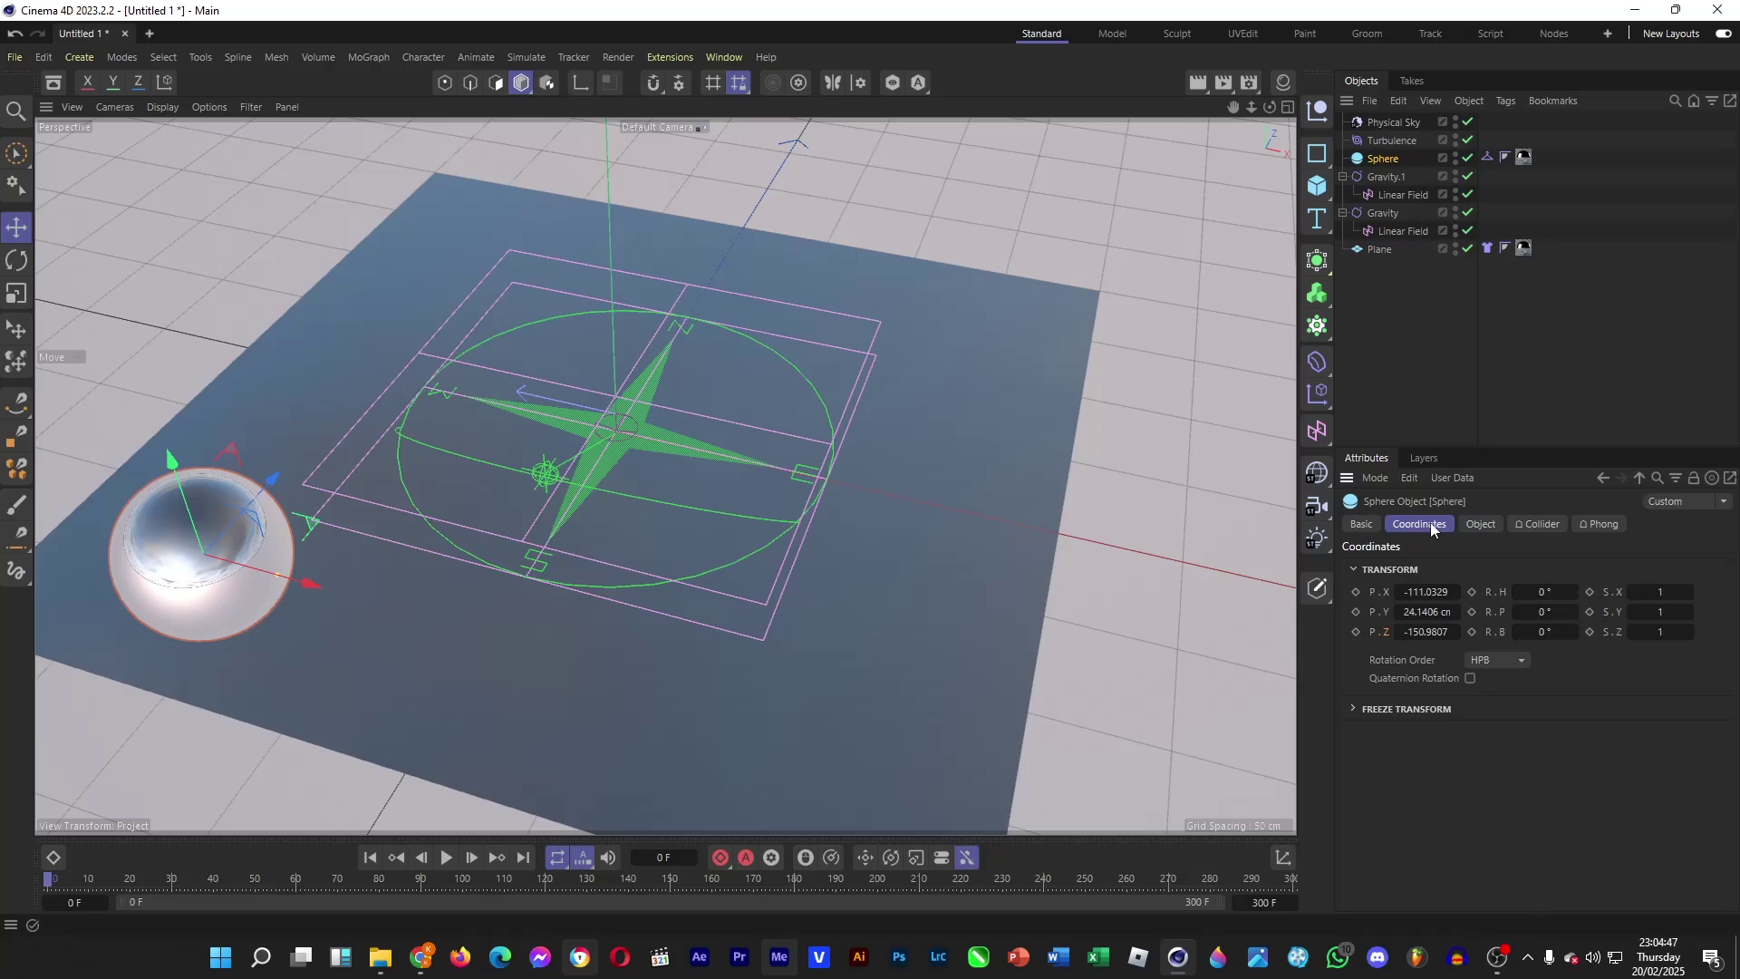
left_click(1357, 632)
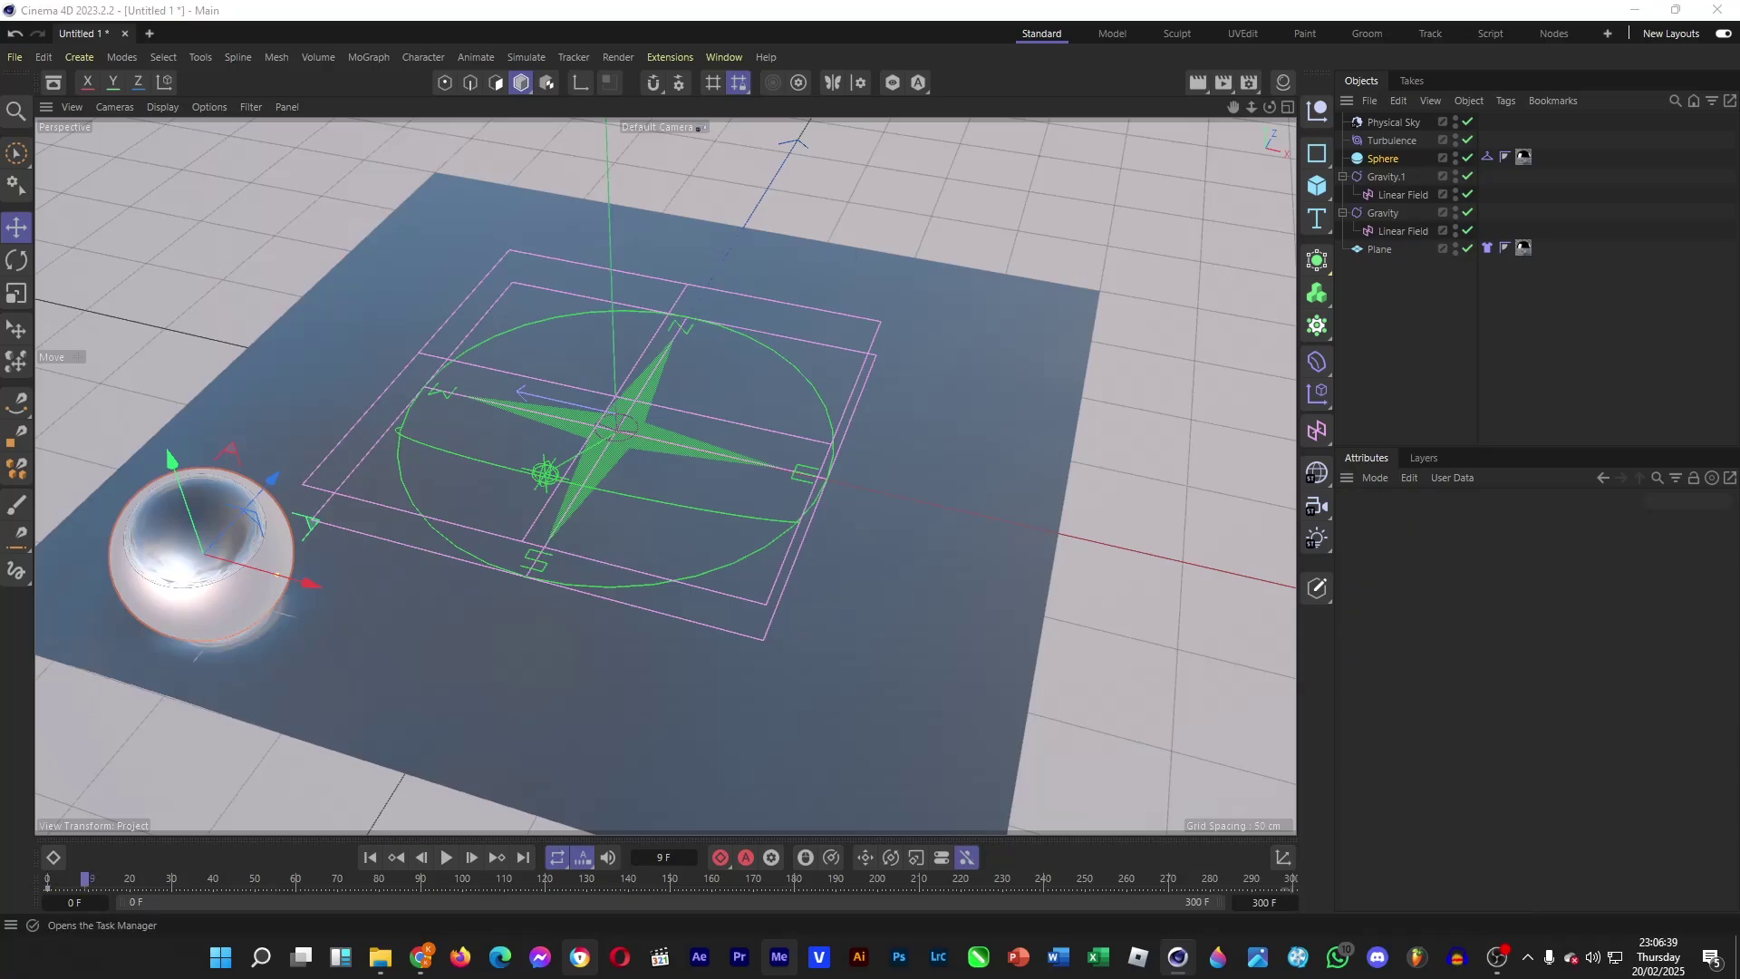
At frame 30, move the sphere to the plane's far corner and keyframe P.X, P.Y, P.Z.
left_click(172, 883)
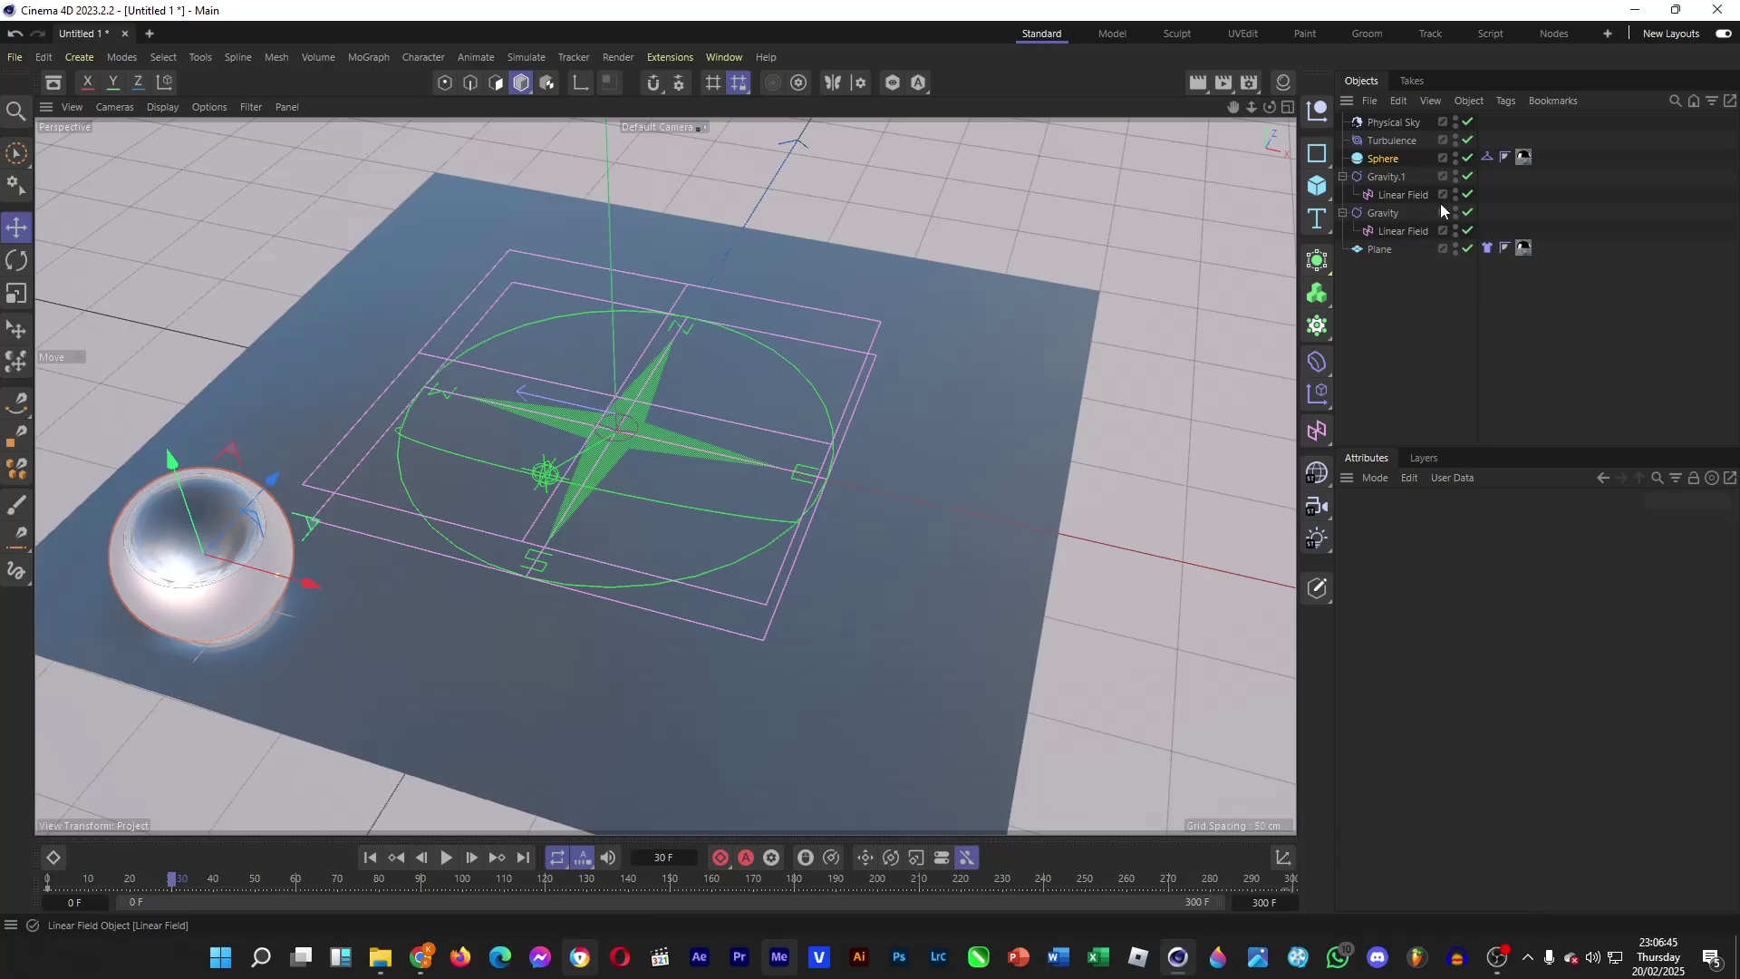
left_click(1396, 158)
left_click(1420, 525)
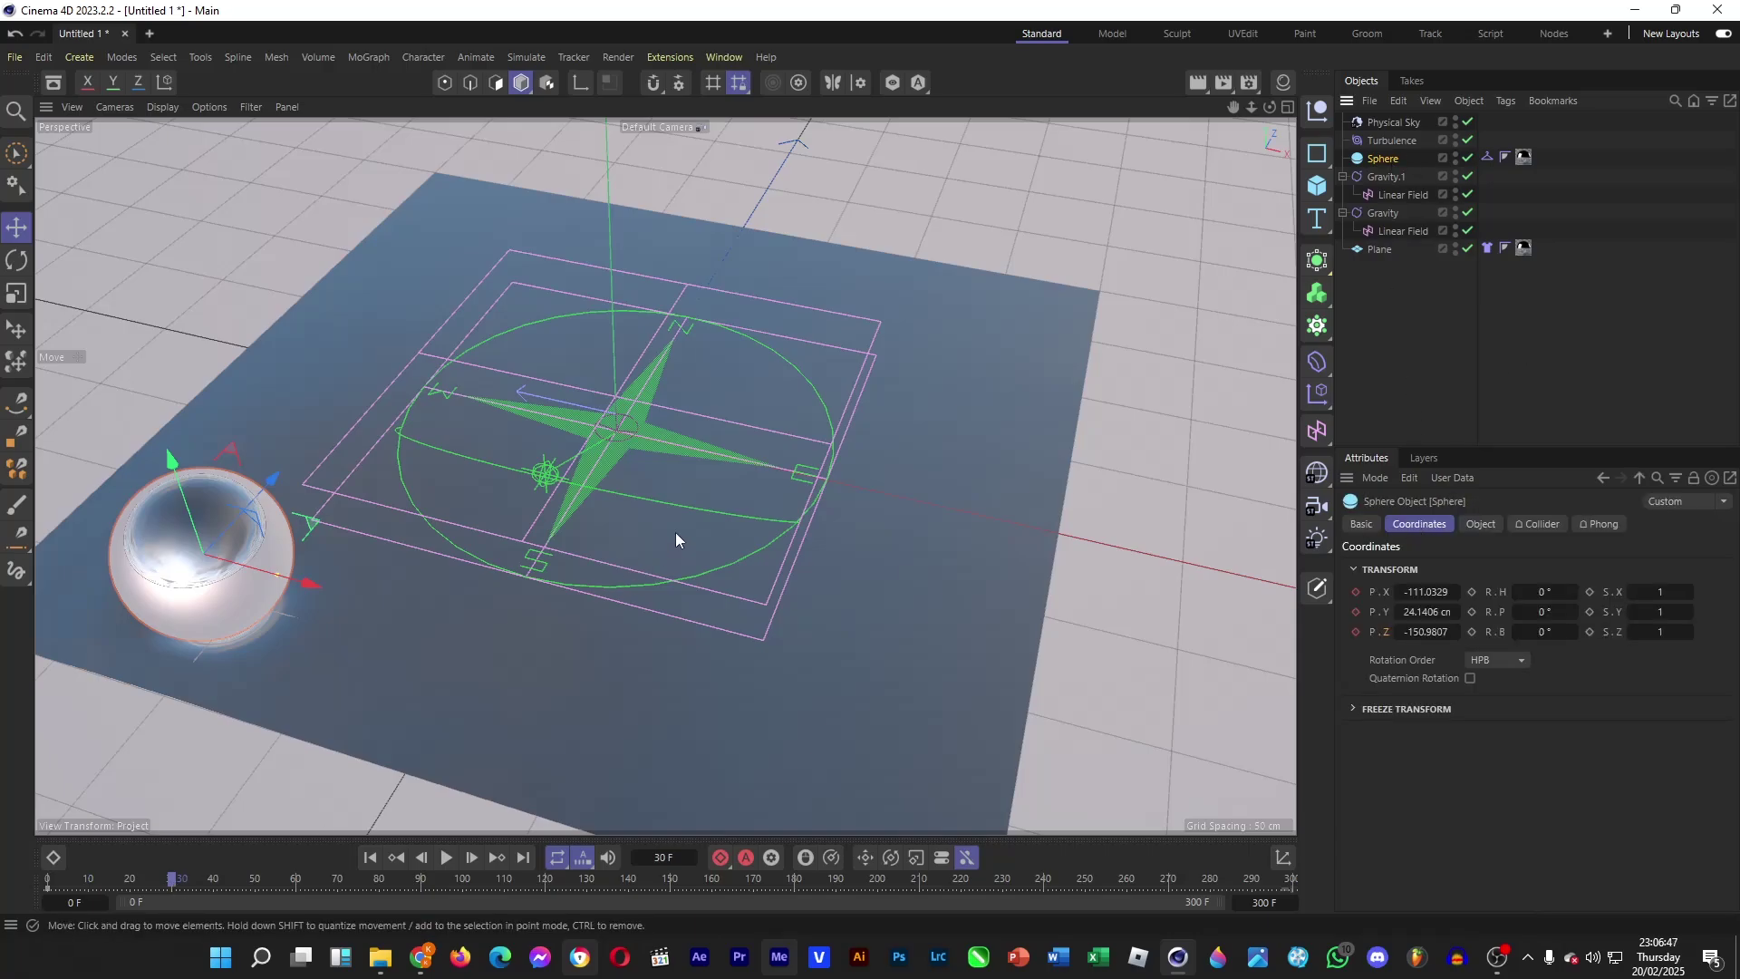
left_click_drag(244, 540, 1065, 317)
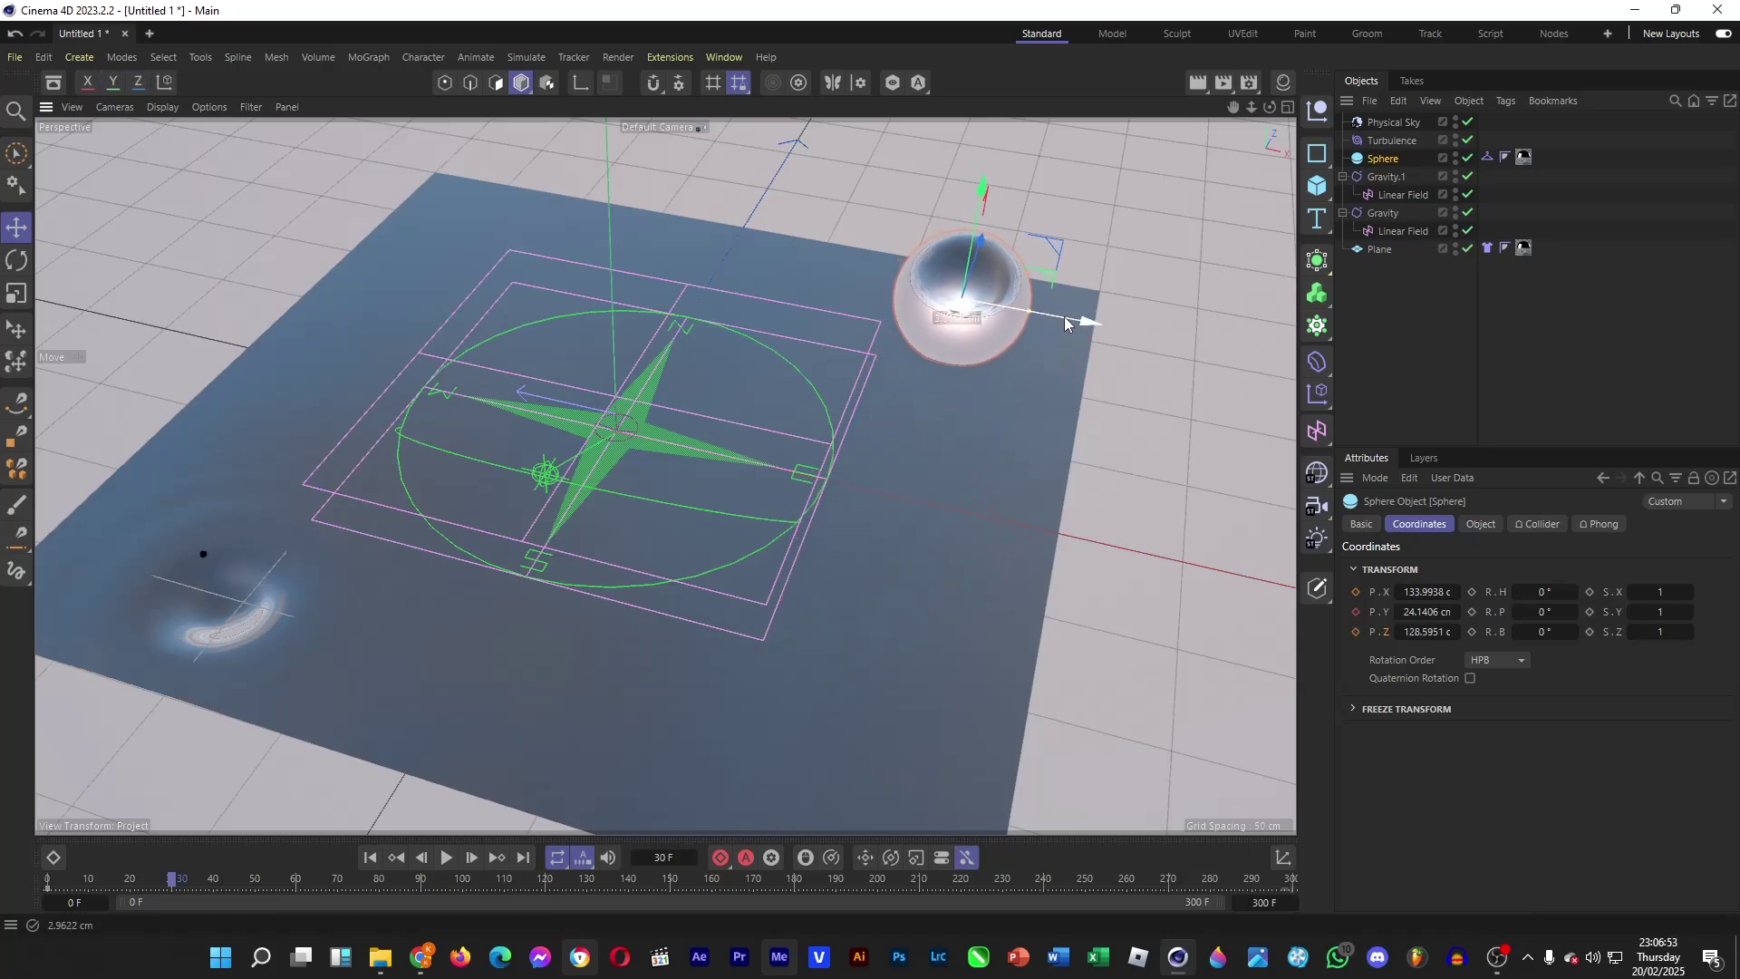
left_click(1356, 592)
left_click(1356, 612)
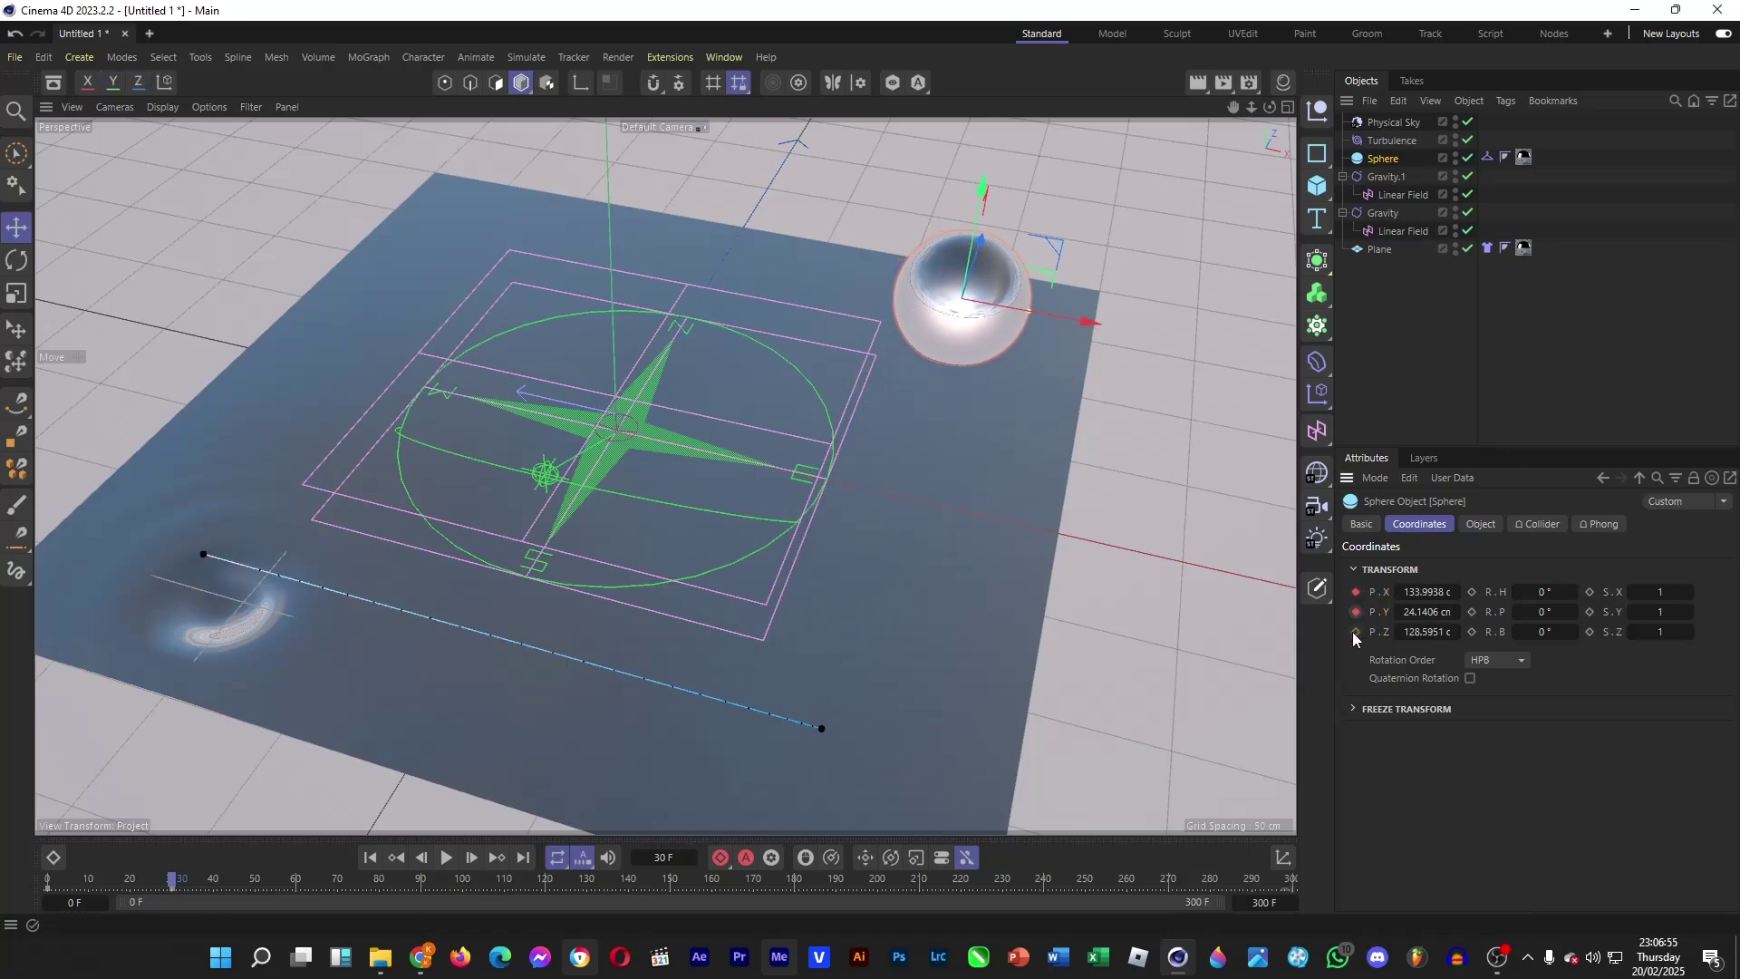
left_click(1356, 632)
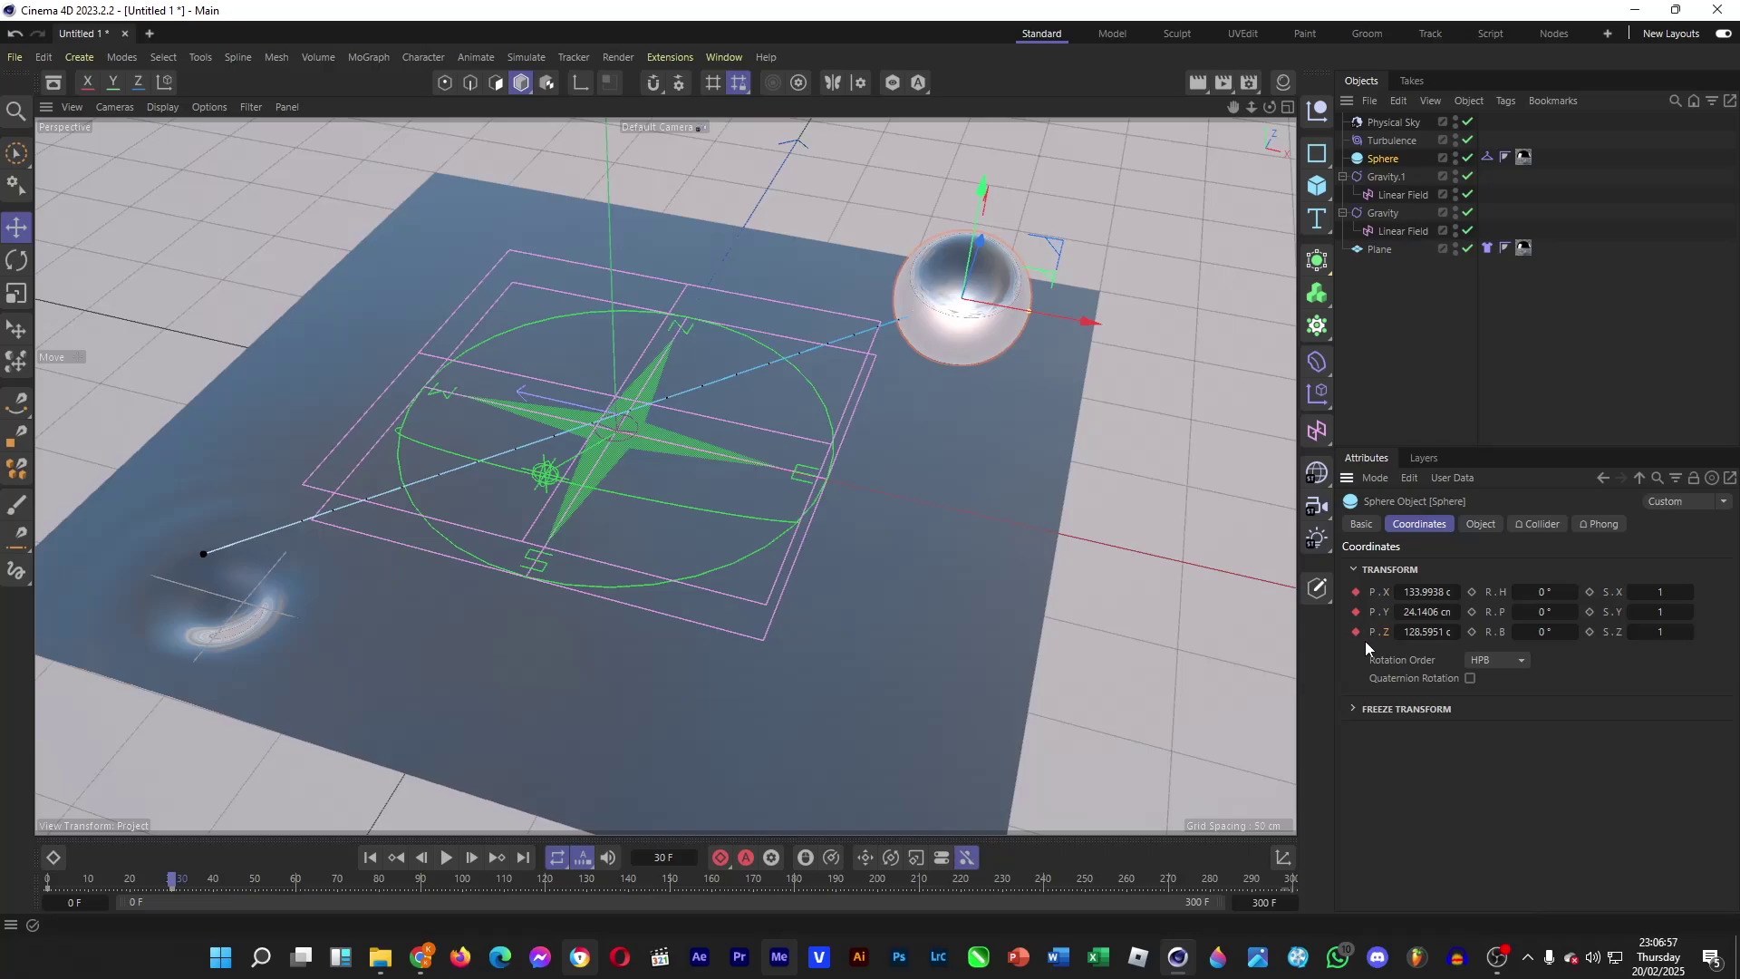
Rewind to frame 0 and play the animation to watch the sphere's ripple trail.
left_click_drag(84, 886, 47, 887)
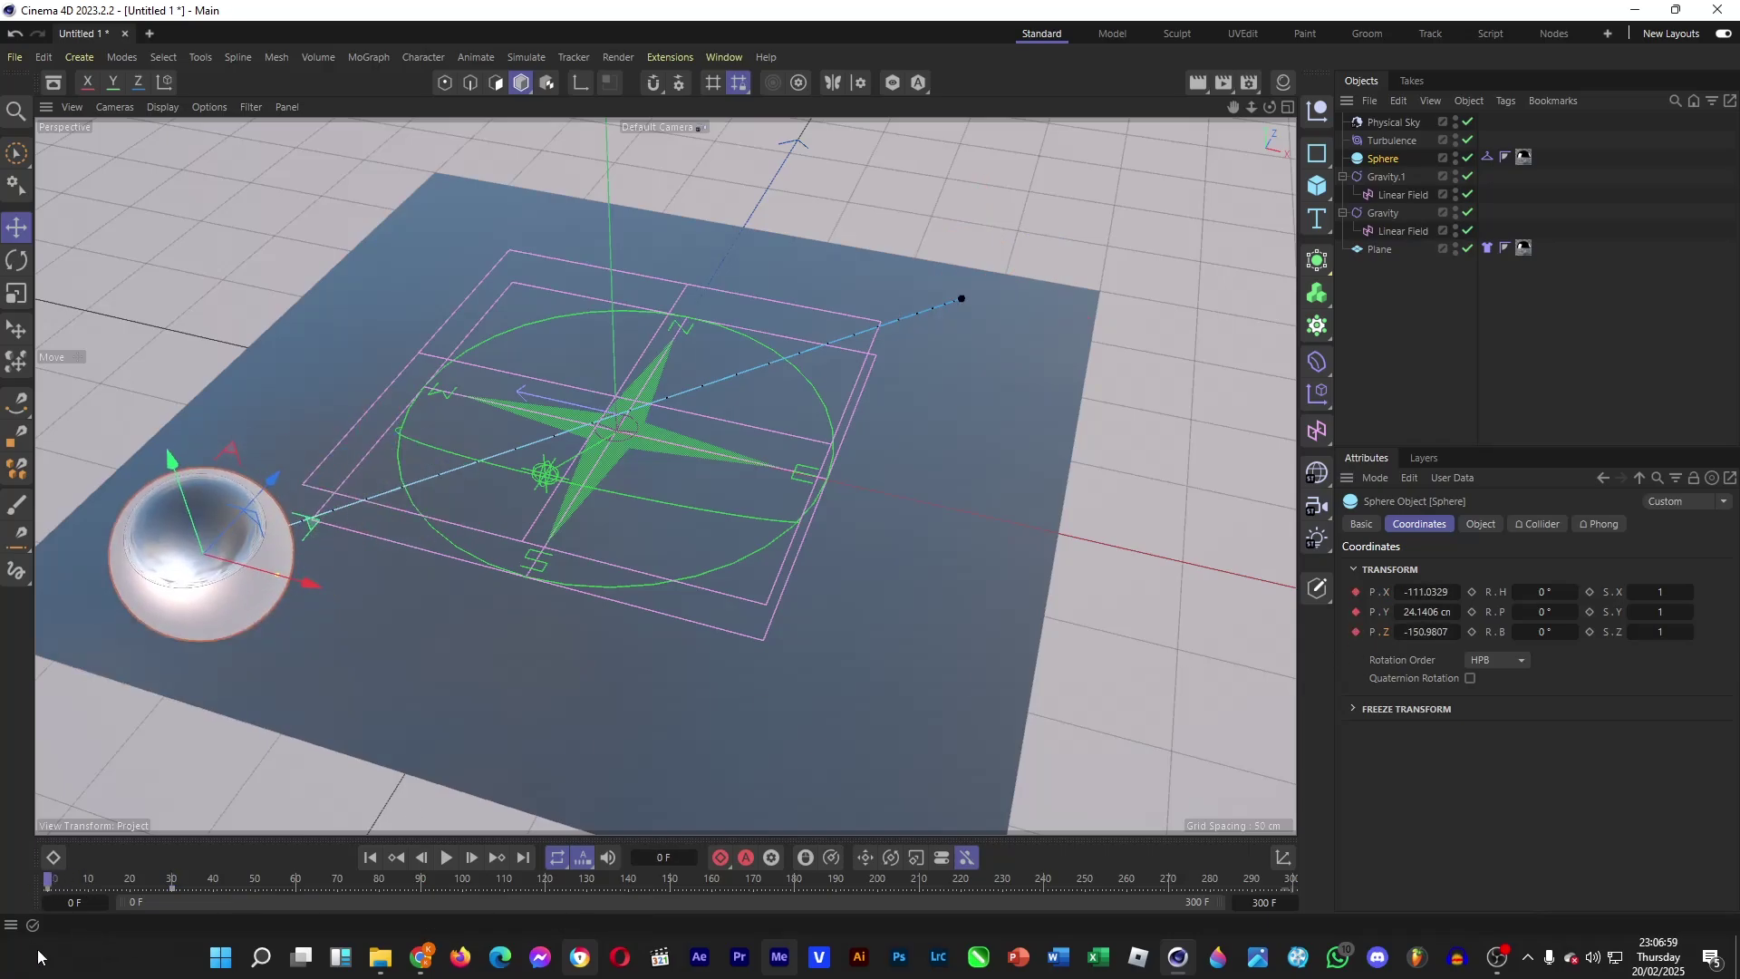
left_click(446, 858)
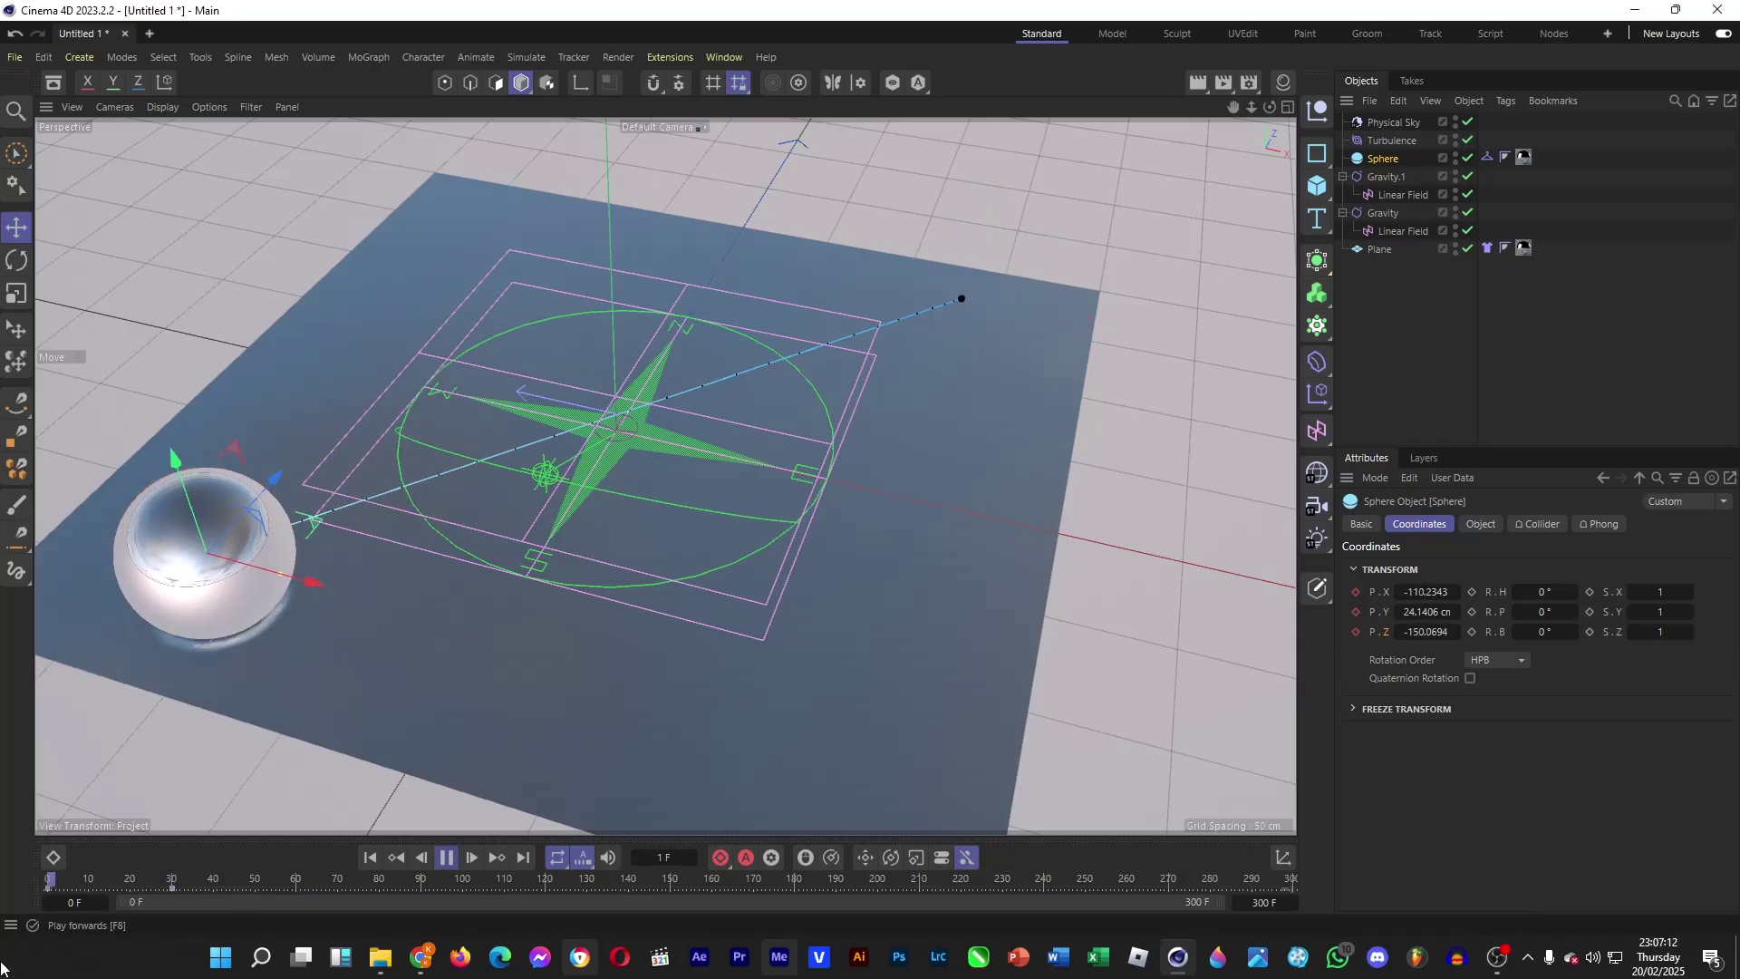